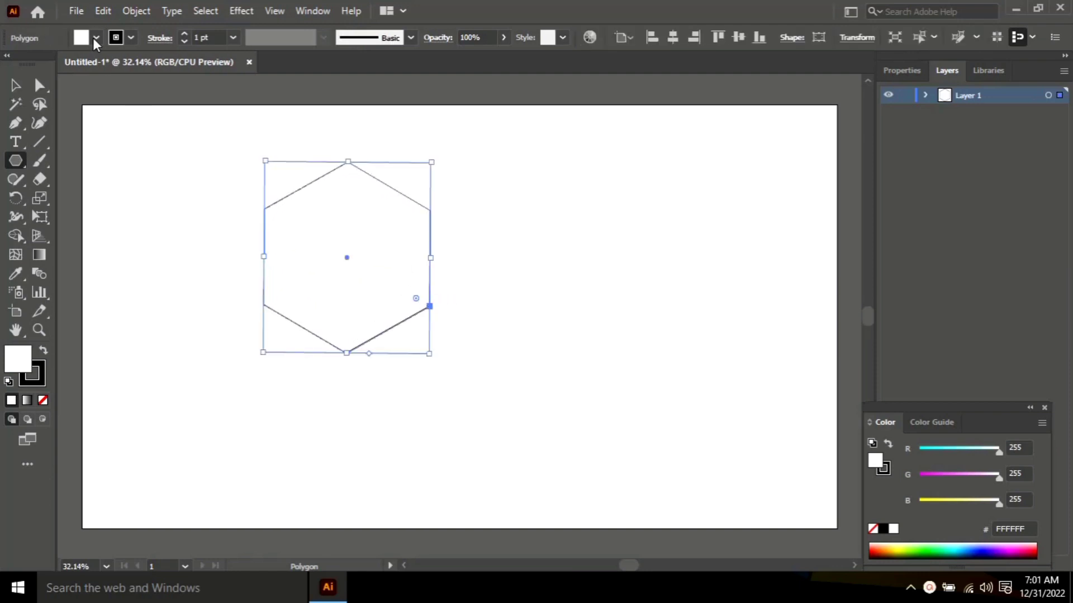
- Fill the hexagon with red, then duplicate it to its right and again over the original, slightly higher
click(96, 38)
click(59, 66)
drag(292, 246, 501, 294)
drag(555, 305, 347, 237)
- Delete the spare red hexagon on the right, keeping the two overlapping ones
click(390, 306)
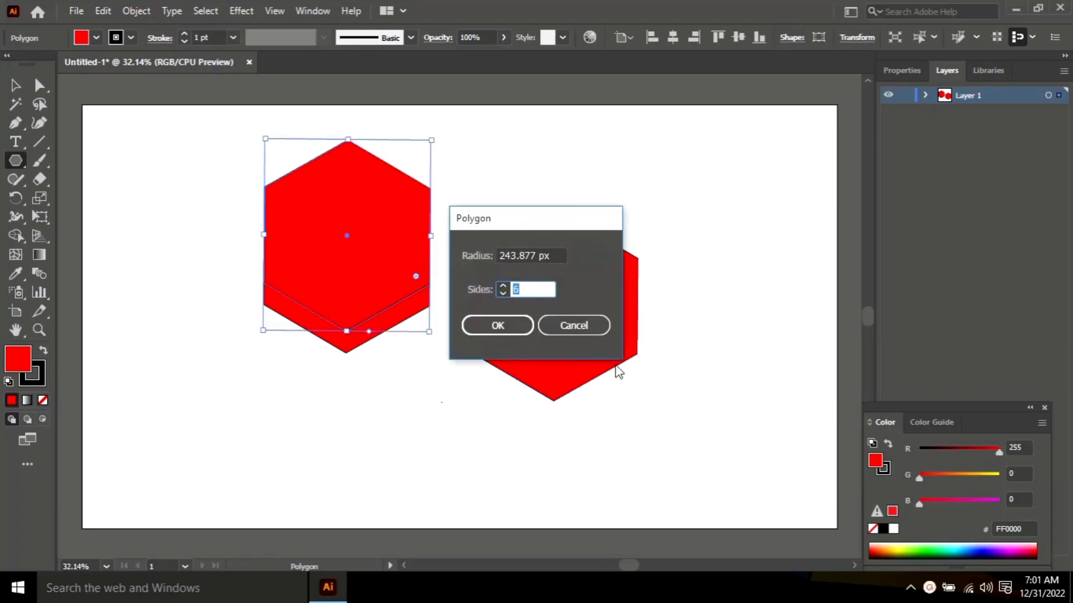
click(582, 324)
key(v)
click(556, 307)
key(Delete)
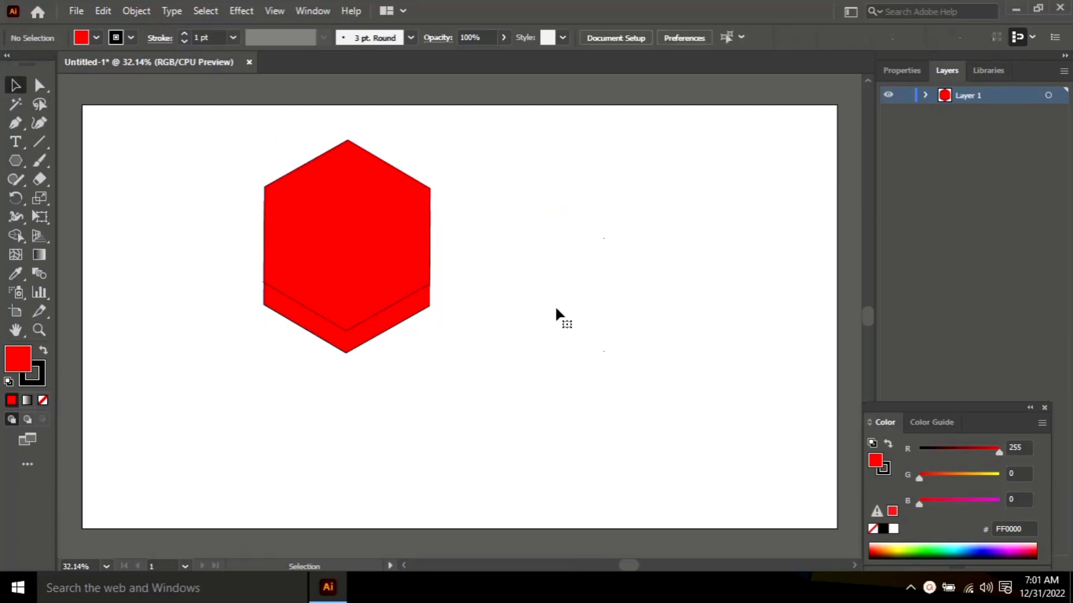
- Stretch the two overlapping hexagons wider toward the left and subtract the upper one with Minus Front
drag(175, 163, 441, 385)
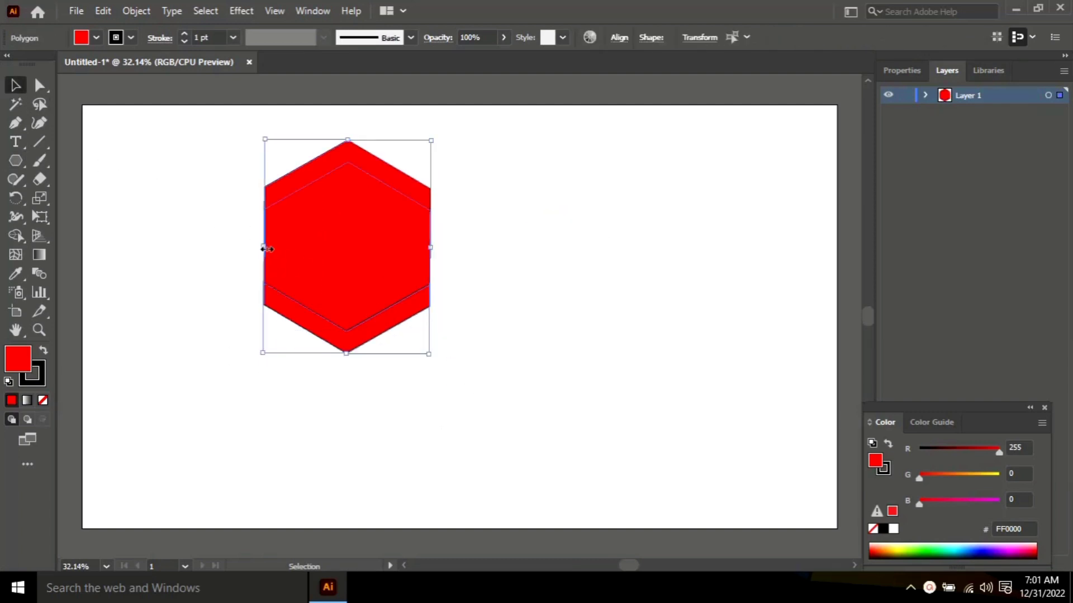
drag(264, 248, 232, 246)
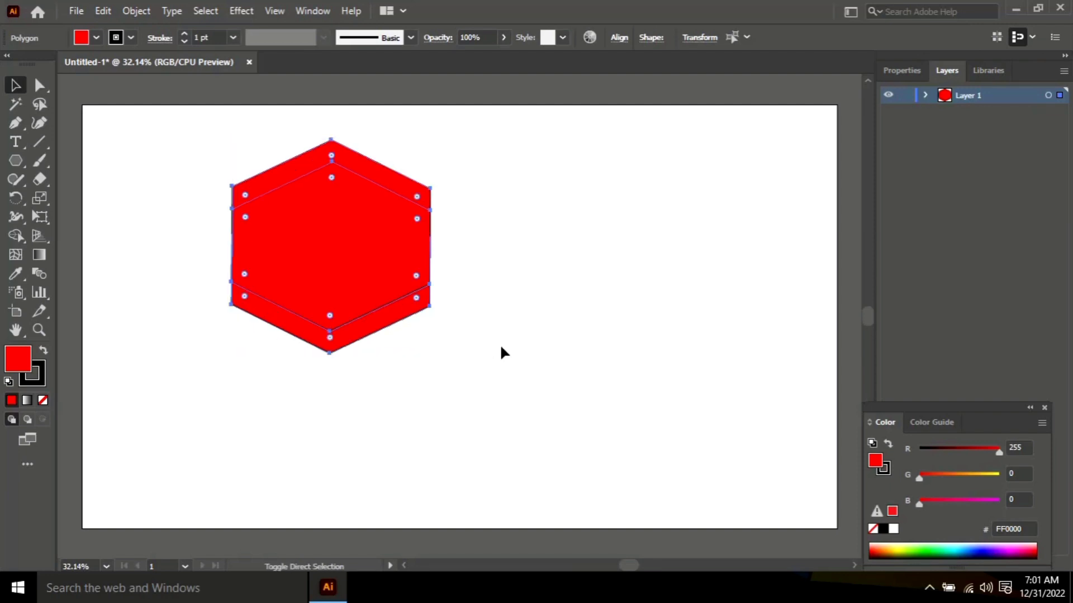
key(ctrl+shift+F10)
click(908, 374)
key(ctrl+shift+F9)
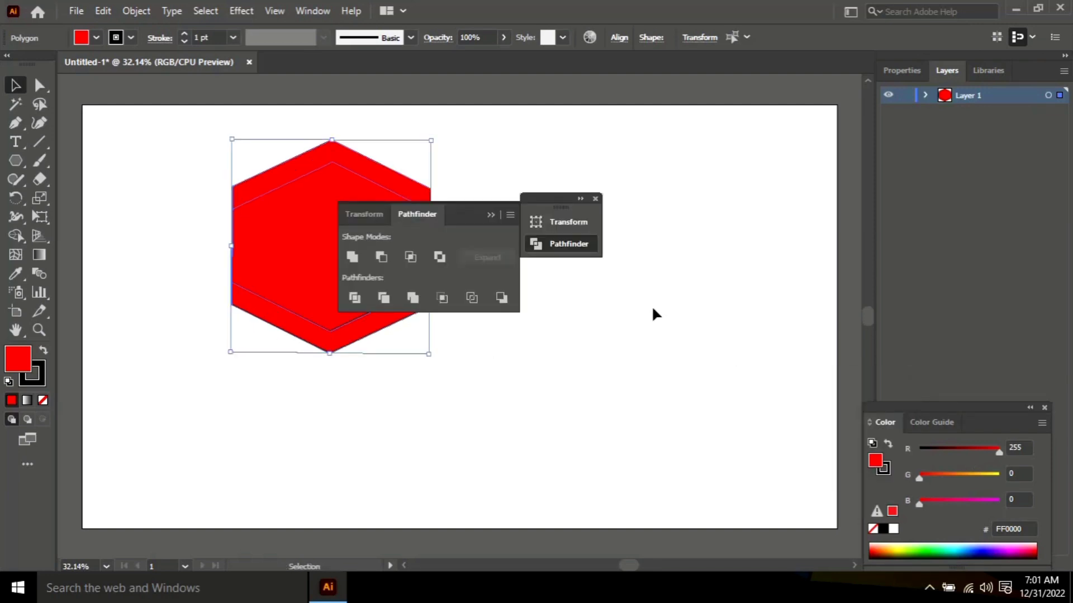
click(379, 257)
click(545, 440)
click(491, 216)
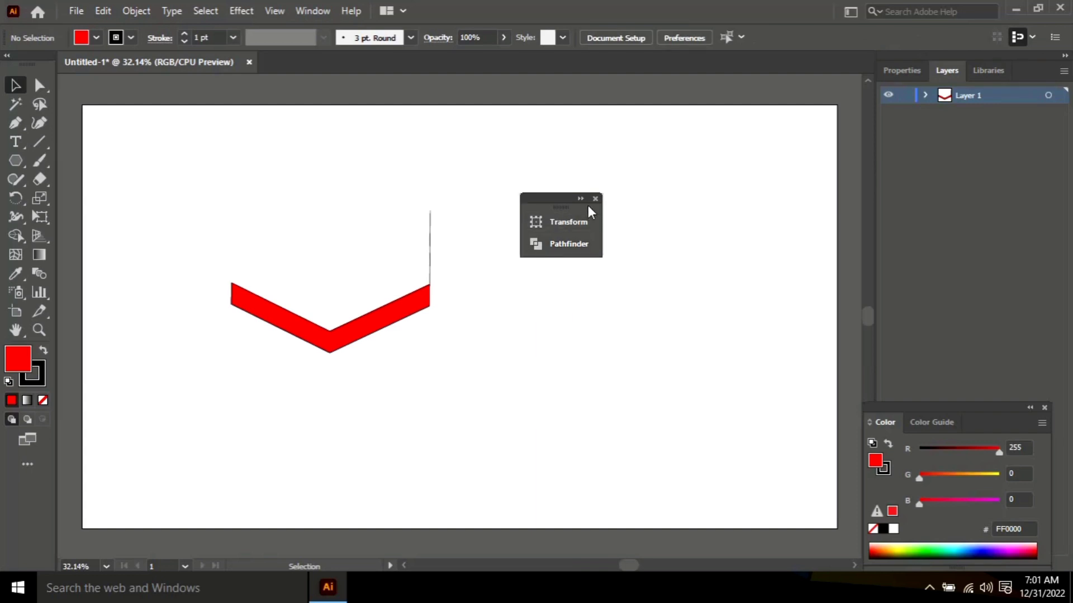
click(595, 199)
key(ctrl+a)
click(453, 272)
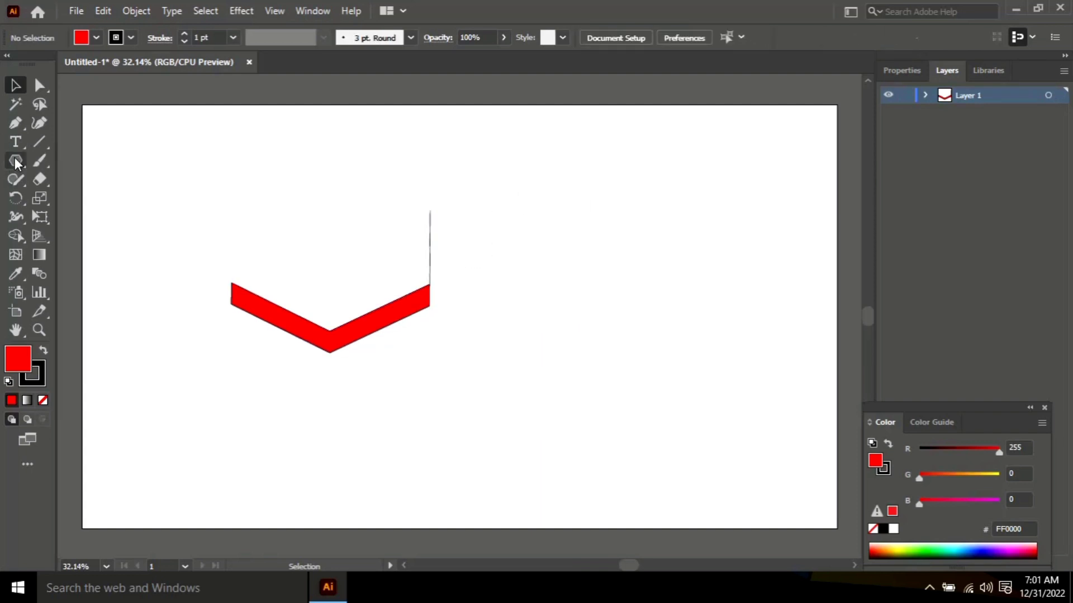
- Expand the appearance of the red chevron shape
drag(193, 273, 391, 386)
click(131, 10)
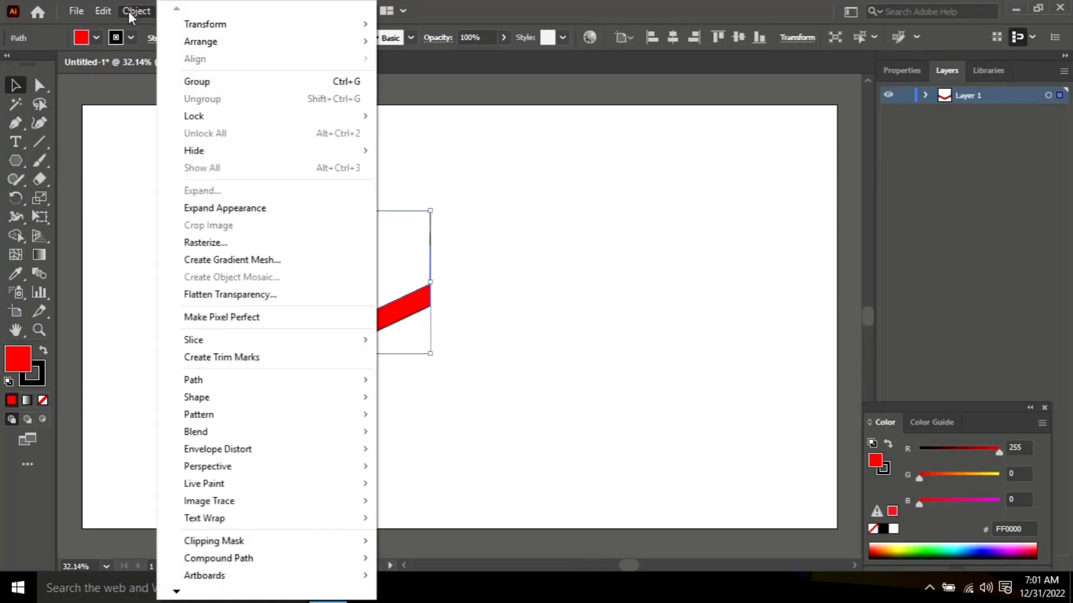
click(229, 207)
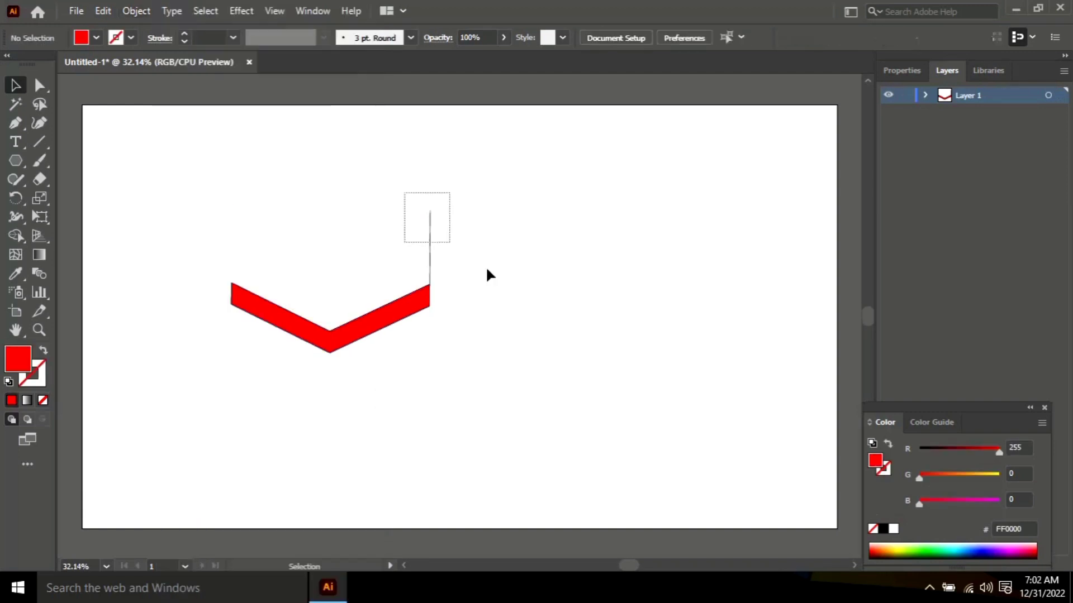
- Delete the thin leftover sliver rising from the chevron's right end
click(39, 84)
drag(419, 187, 477, 242)
key(Delete)
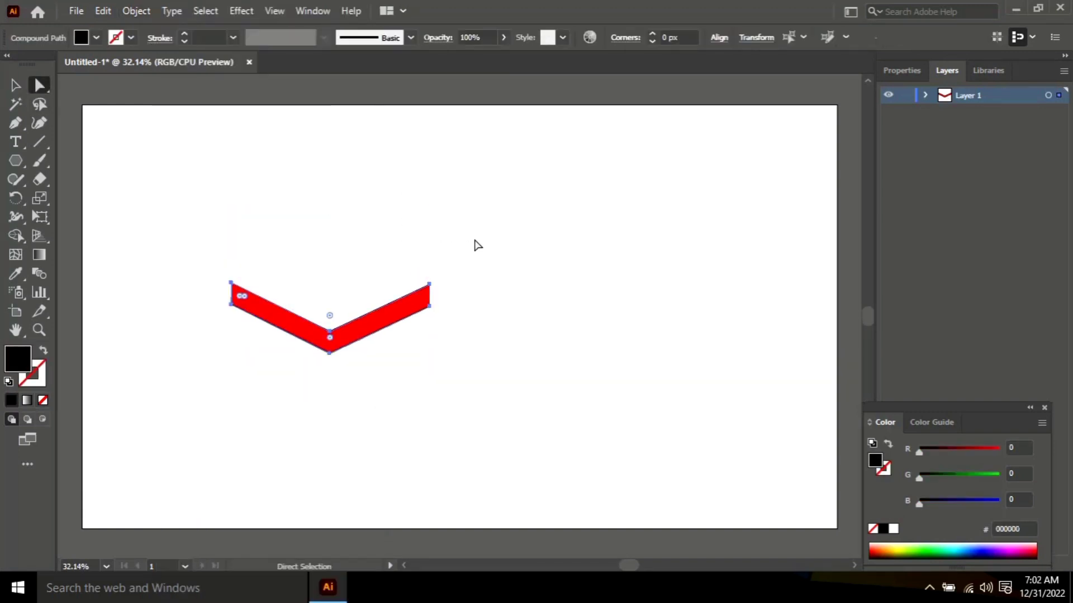
click(584, 389)
- Duplicate the red chevron below and to the right of the original, and reposition both chevrons together on the artboard
drag(333, 342, 386, 402)
click(16, 85)
shift+click(361, 323)
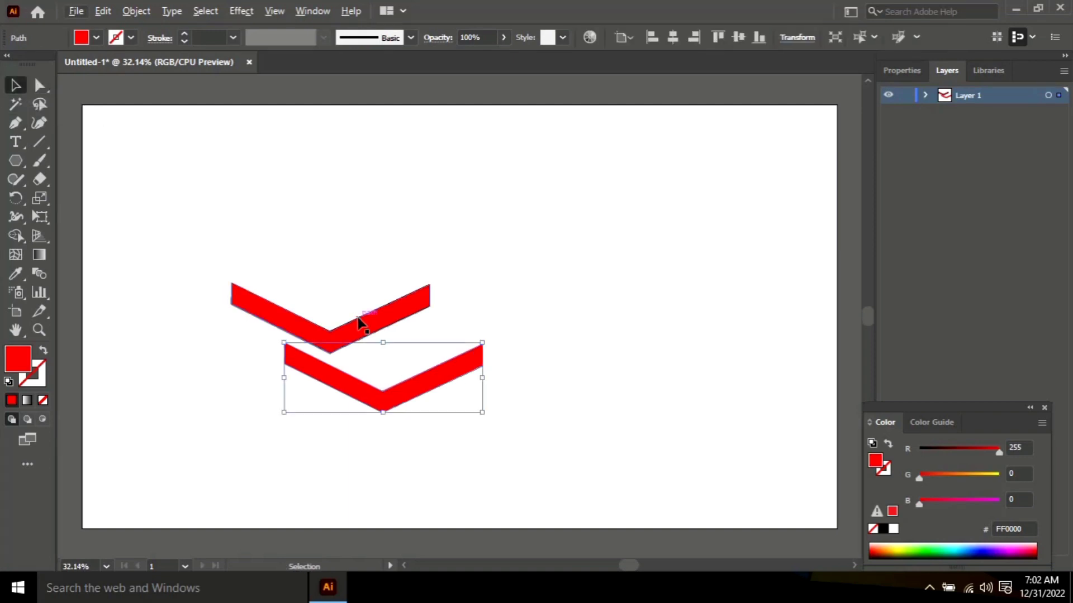
drag(362, 323, 409, 341)
click(628, 448)
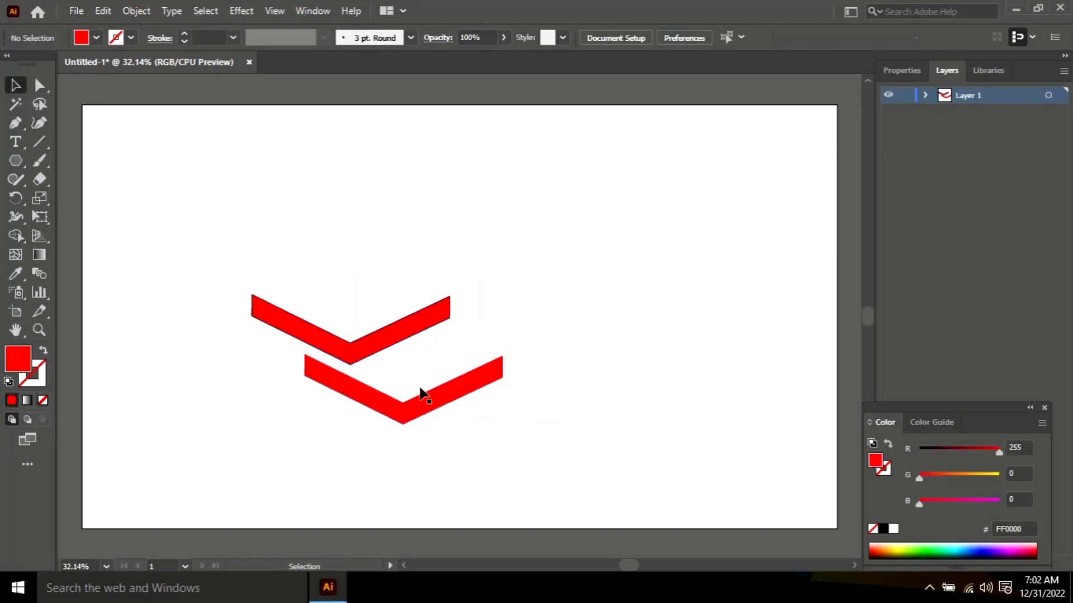
drag(449, 413, 383, 402)
- Expand the layer contents to select the chevron pieces and ungroup them
click(923, 95)
click(945, 111)
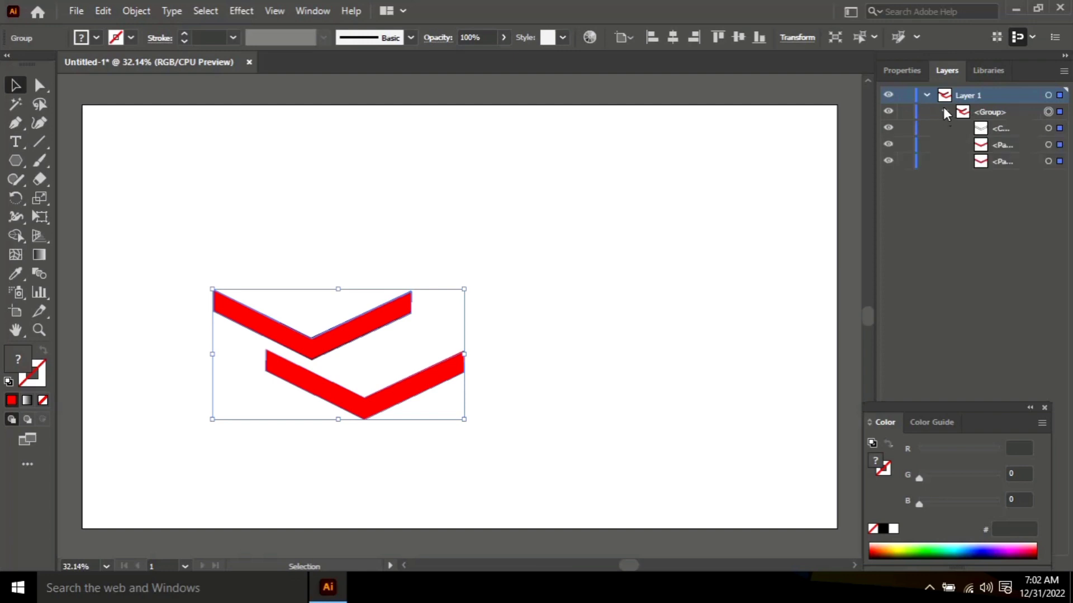
click(1059, 129)
shift+click(1059, 145)
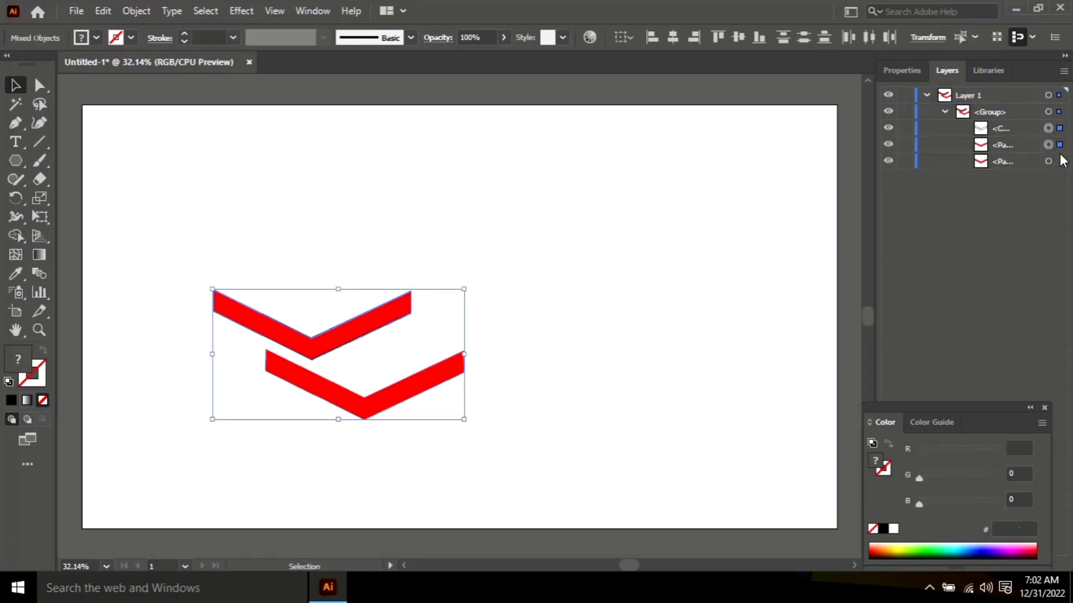
click(143, 11)
click(202, 99)
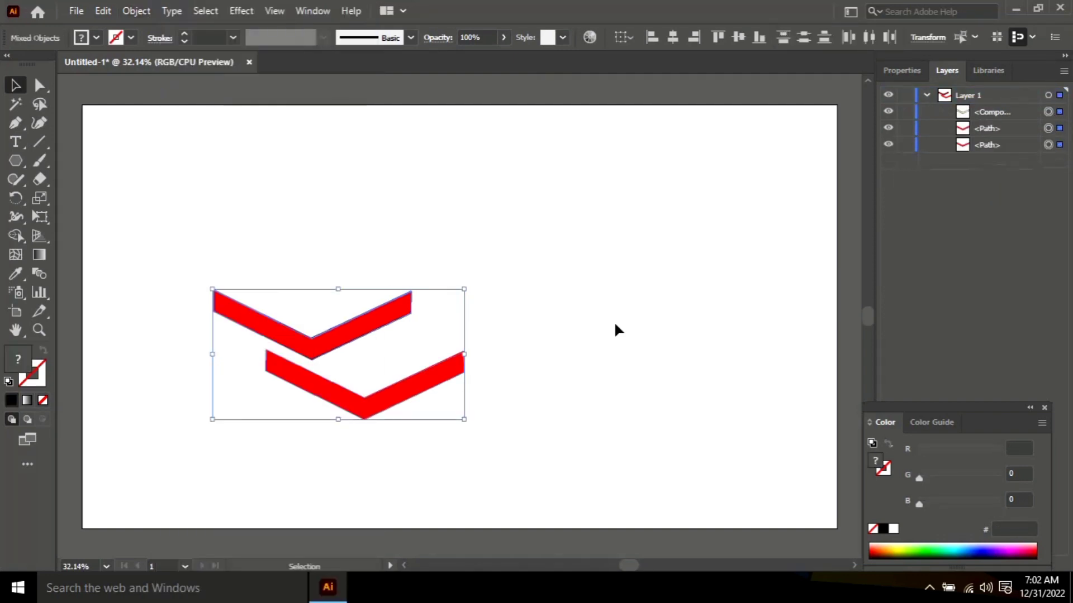
click(615, 329)
- Align the upper red chevron directly above the lower one and delete the leftover black outline compound path
drag(325, 342, 379, 370)
click(484, 402)
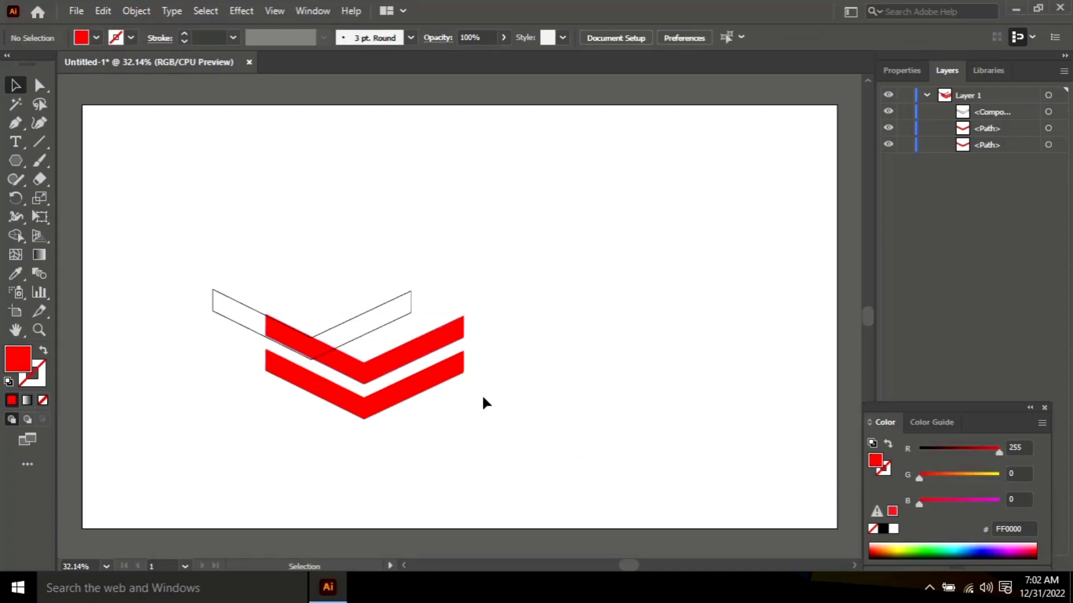
click(1047, 112)
key(Delete)
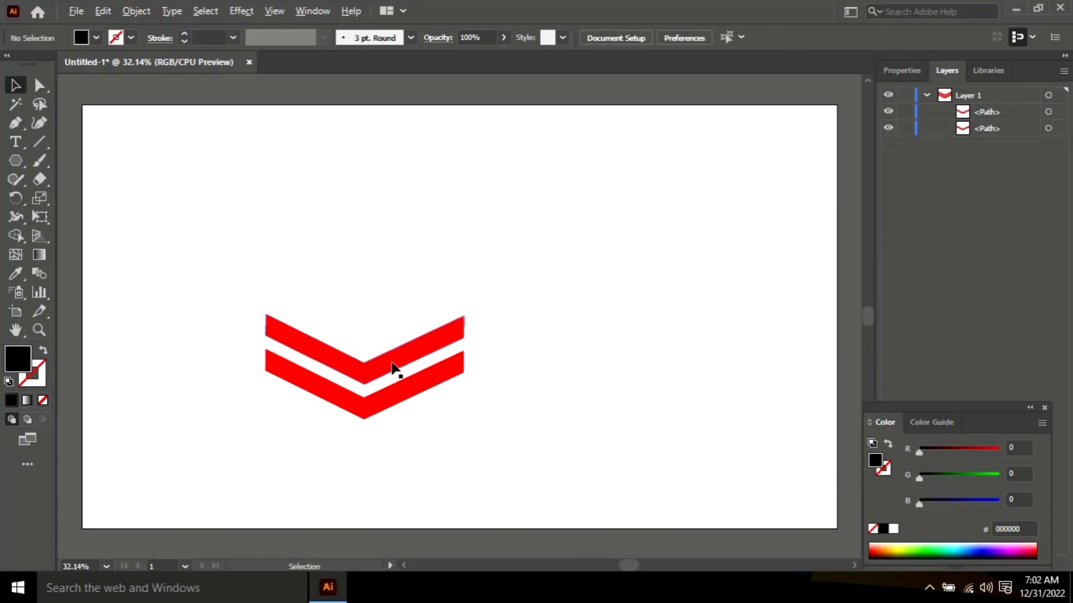
- Duplicate the upper chevron directly above itself to make a stack of three
drag(397, 367, 366, 326)
click(526, 374)
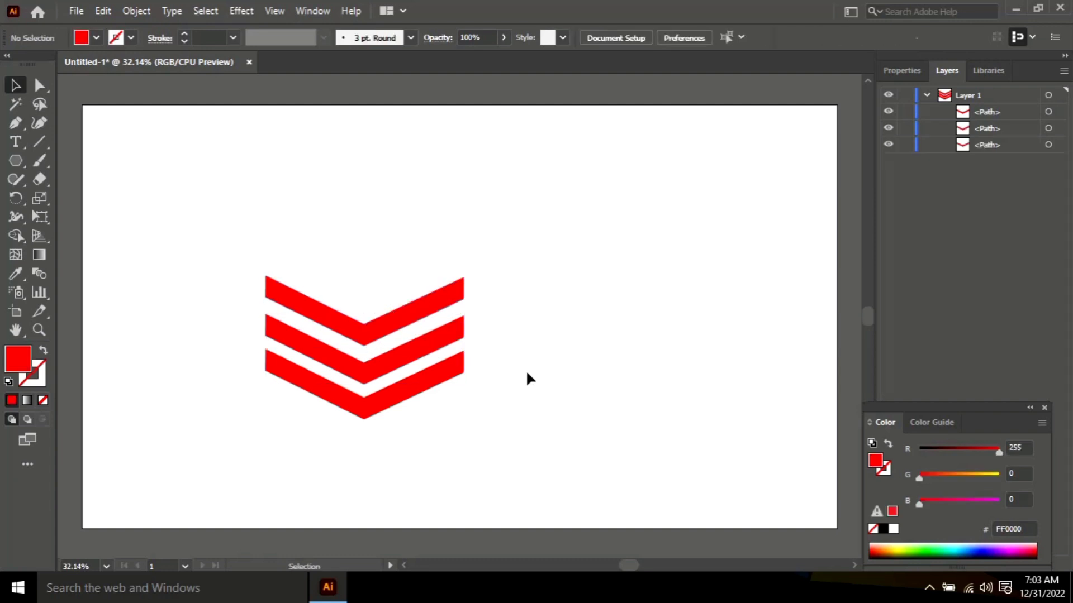
- Draw a red ellipse with the Ellipse tool over the stacked chevrons
drag(15, 160, 91, 196)
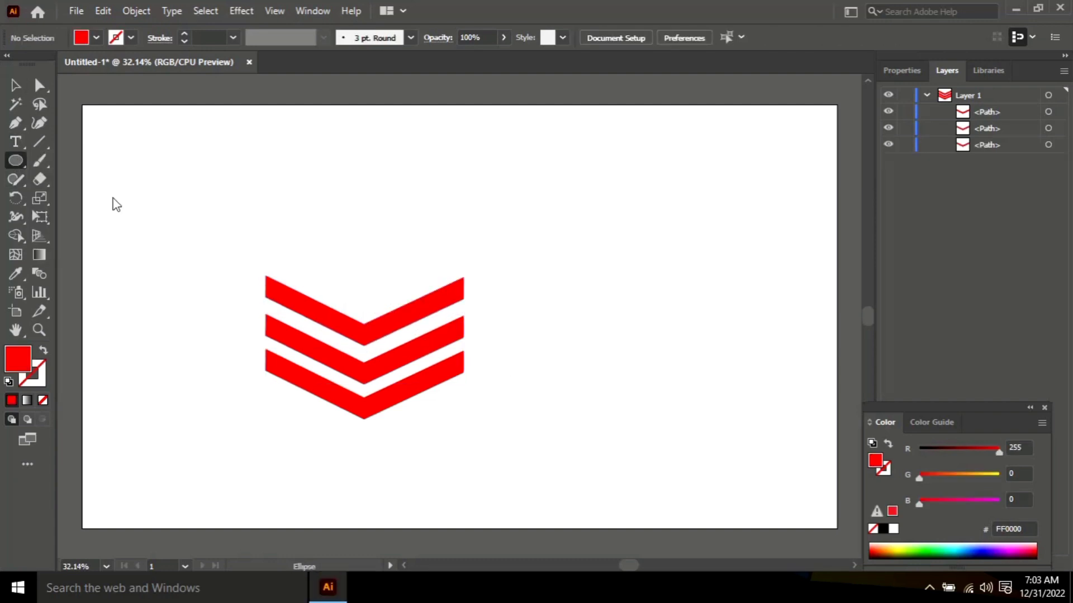
drag(324, 277, 468, 435)
key(v)
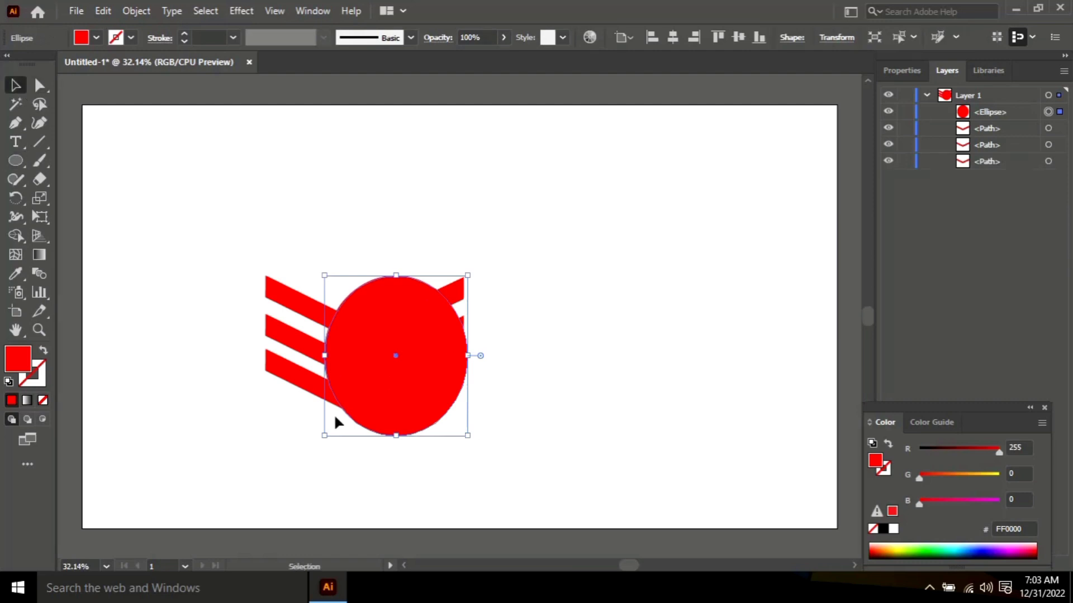
- Resize the ellipse to a near circle and centre it over the chevrons, with its lower edge at the lowest chevron's point
drag(325, 354, 310, 356)
drag(417, 373, 391, 360)
drag(462, 426, 428, 405)
drag(398, 358, 401, 348)
click(563, 414)
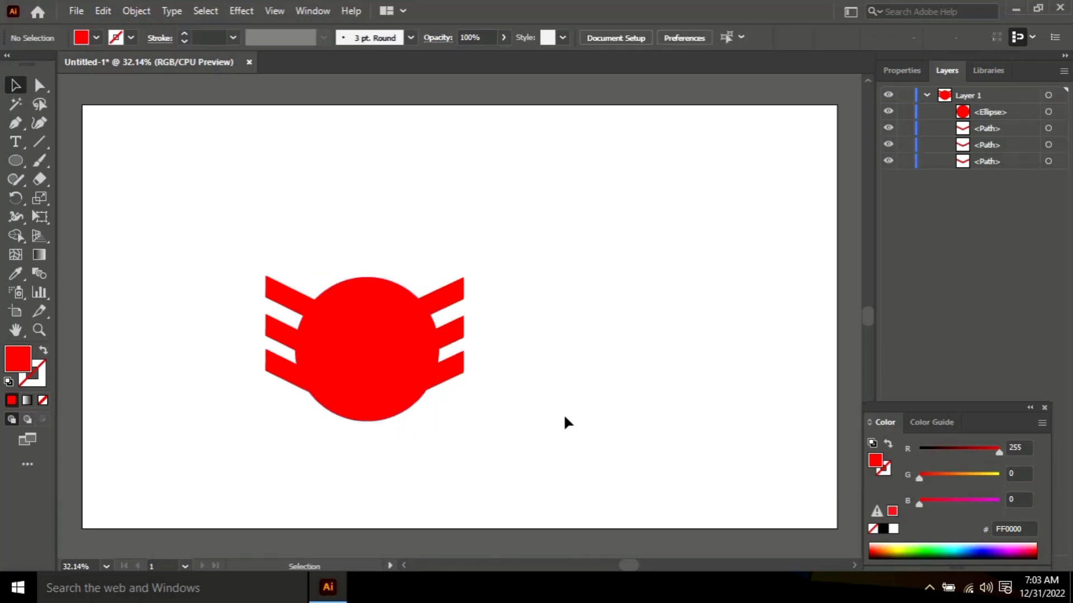
click(431, 359)
drag(447, 425, 437, 412)
drag(387, 347, 389, 360)
click(574, 317)
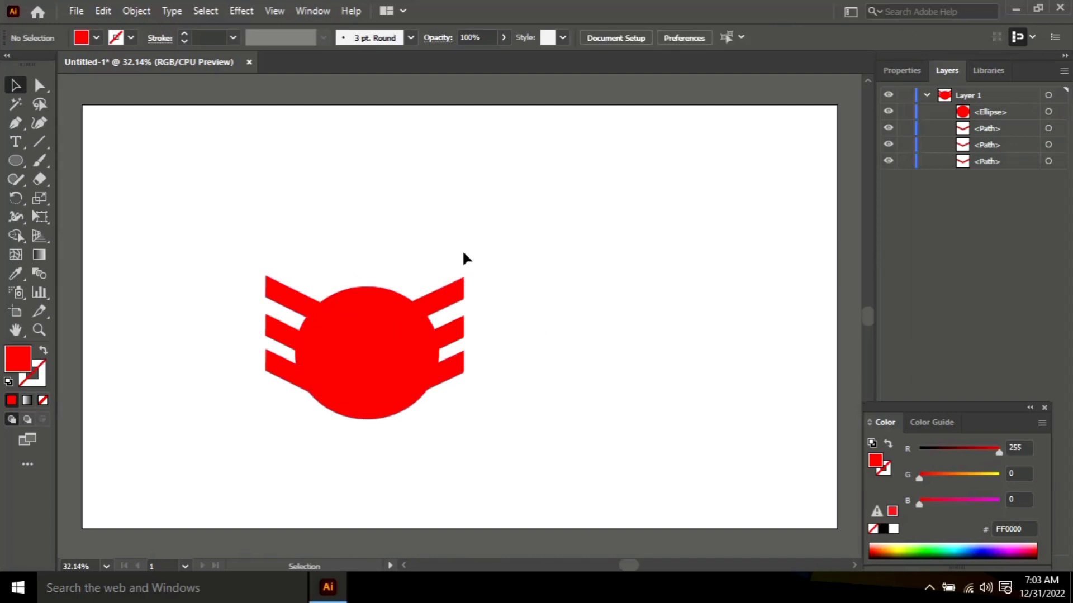
- Stretch the three chevrons slightly wider on both the right and left sides of the ellipse
drag(447, 250, 498, 390)
drag(465, 347, 478, 348)
click(533, 367)
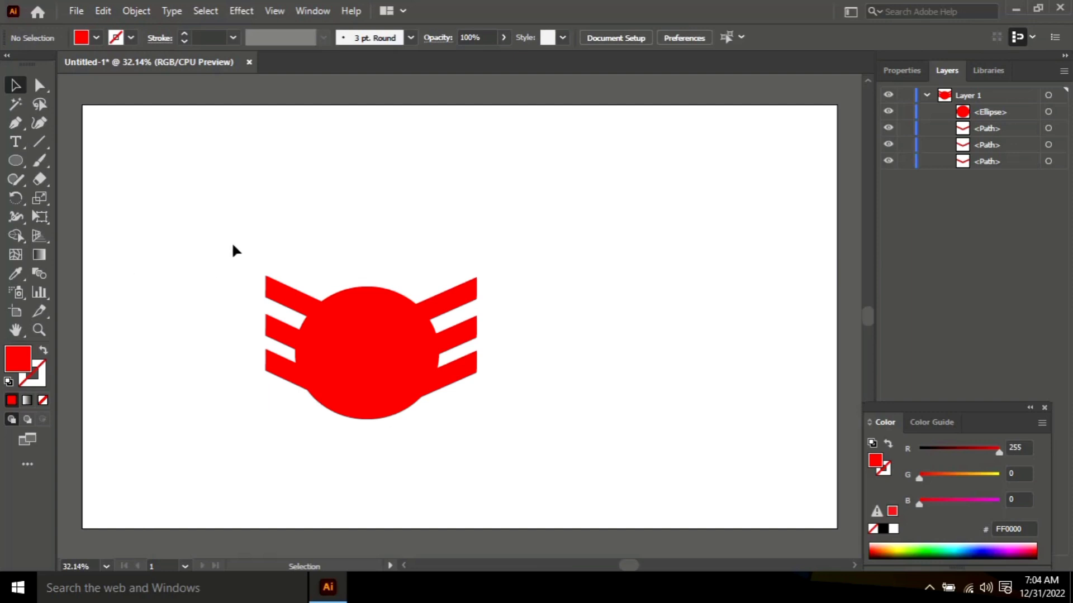
drag(233, 250, 276, 390)
drag(264, 347, 253, 348)
click(548, 448)
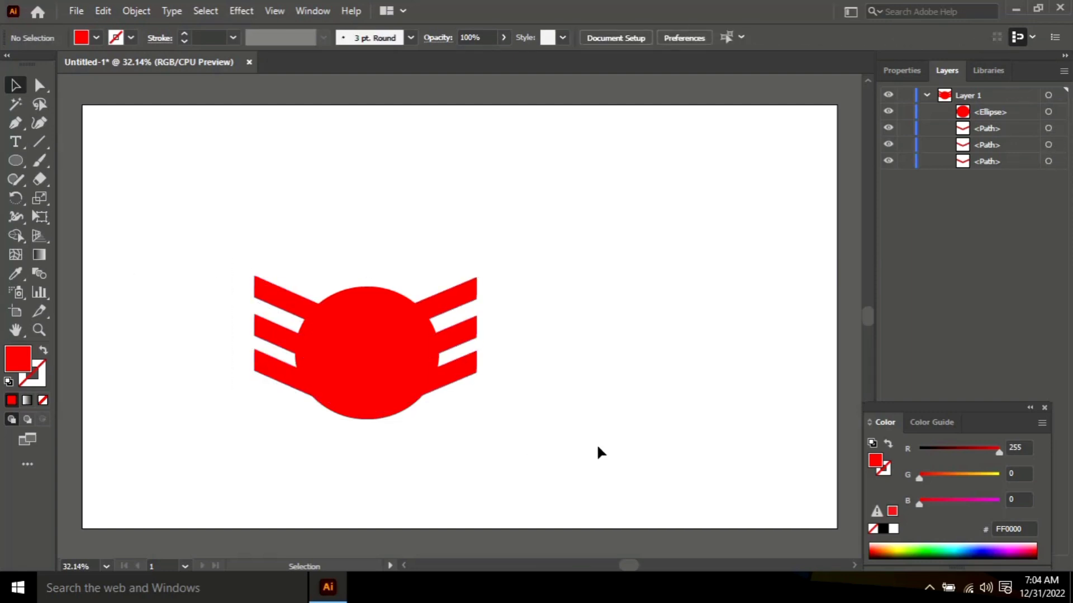
- Move the whole emblem, ellipse and chevrons together, up and to the right on the artboard
click(353, 359)
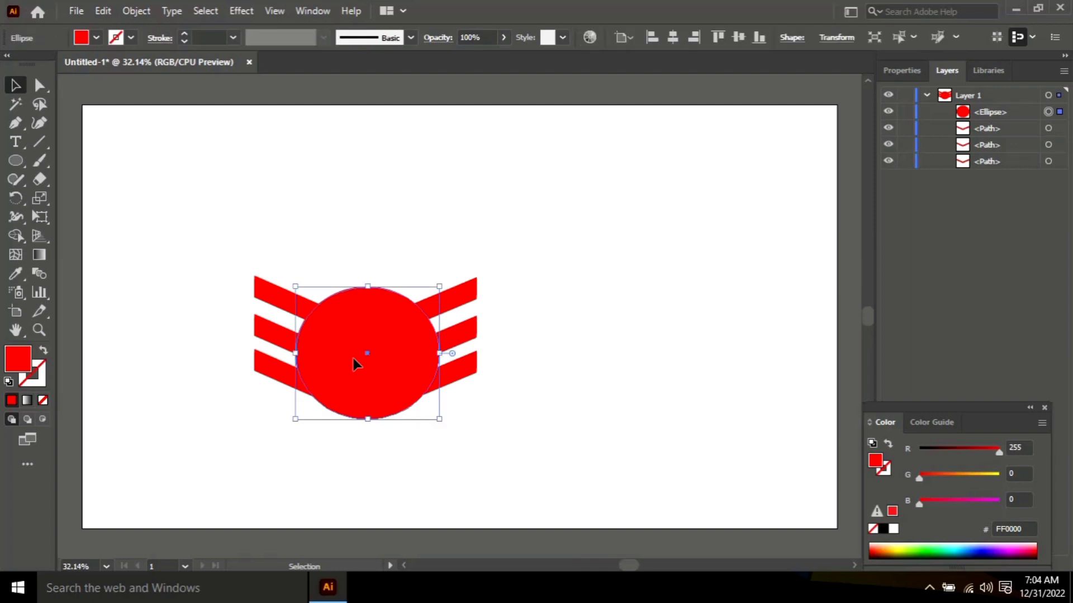
drag(232, 257, 525, 451)
drag(398, 349, 464, 256)
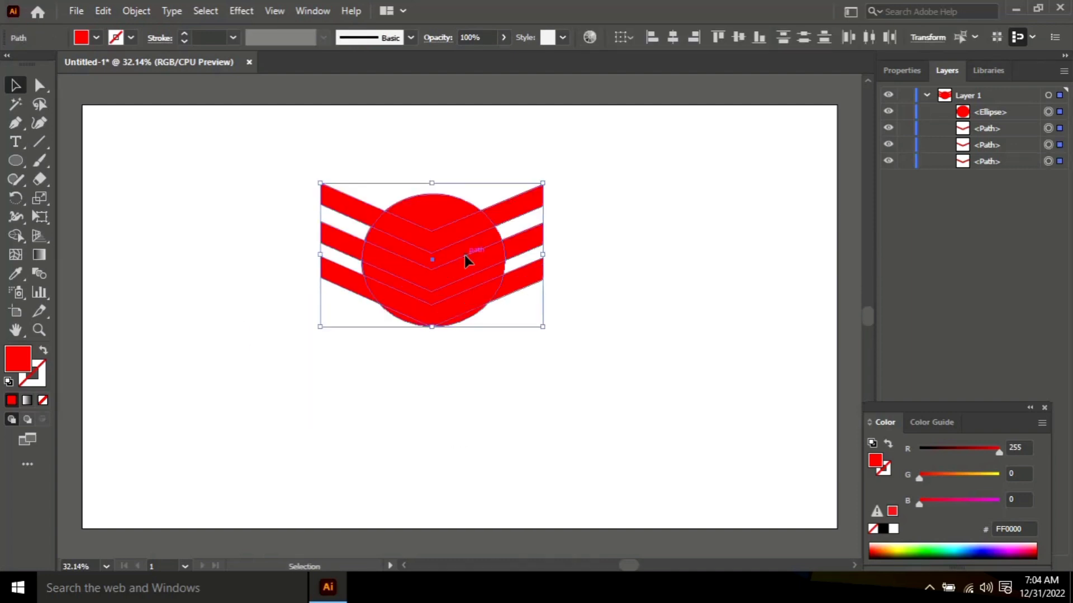
click(612, 359)
- Add a small text area inside the red ellipse containing the text "pak"
click(447, 279)
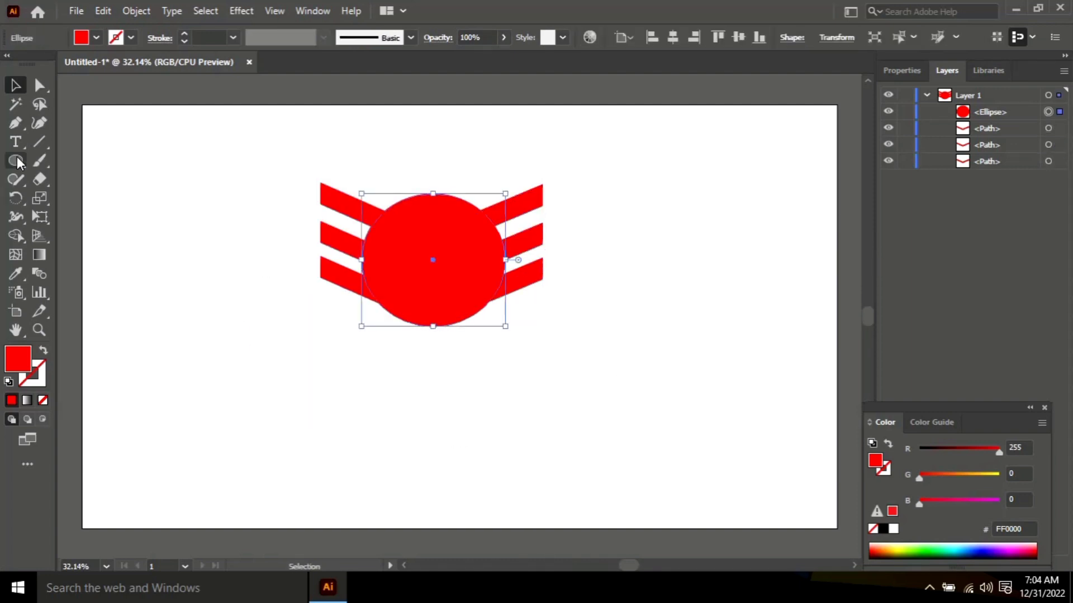
drag(16, 141, 52, 141)
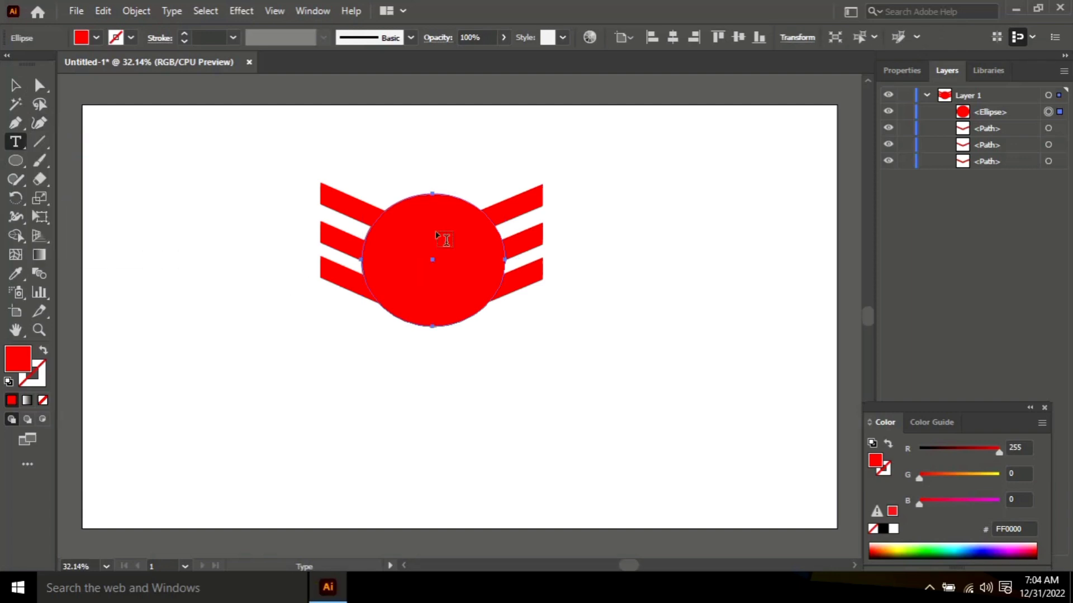
drag(411, 232, 468, 299)
key(BackSpace)
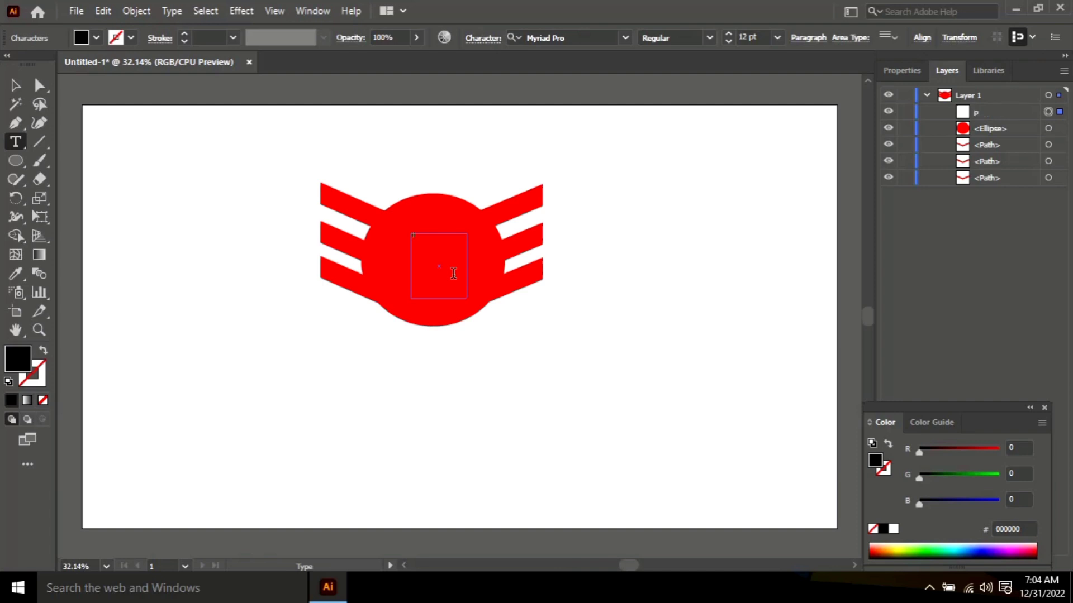
text(pak)
- Set the font size to 72 pt in the character settings
key(ctrl+t)
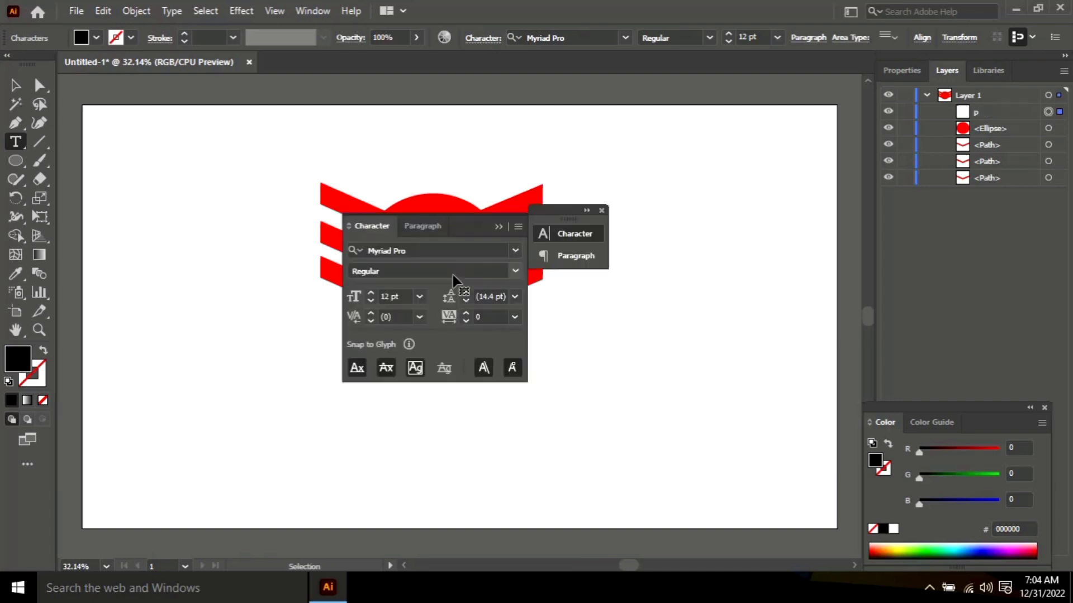
click(419, 296)
click(441, 282)
click(602, 210)
drag(468, 298, 419, 233)
key(BackSpace)
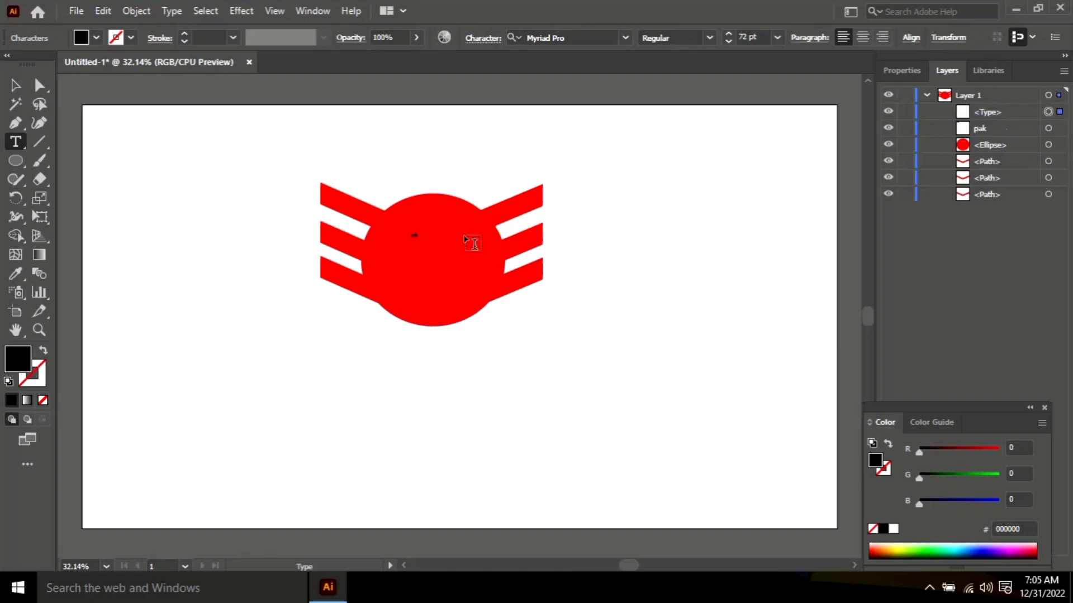
click(1060, 128)
click(433, 235)
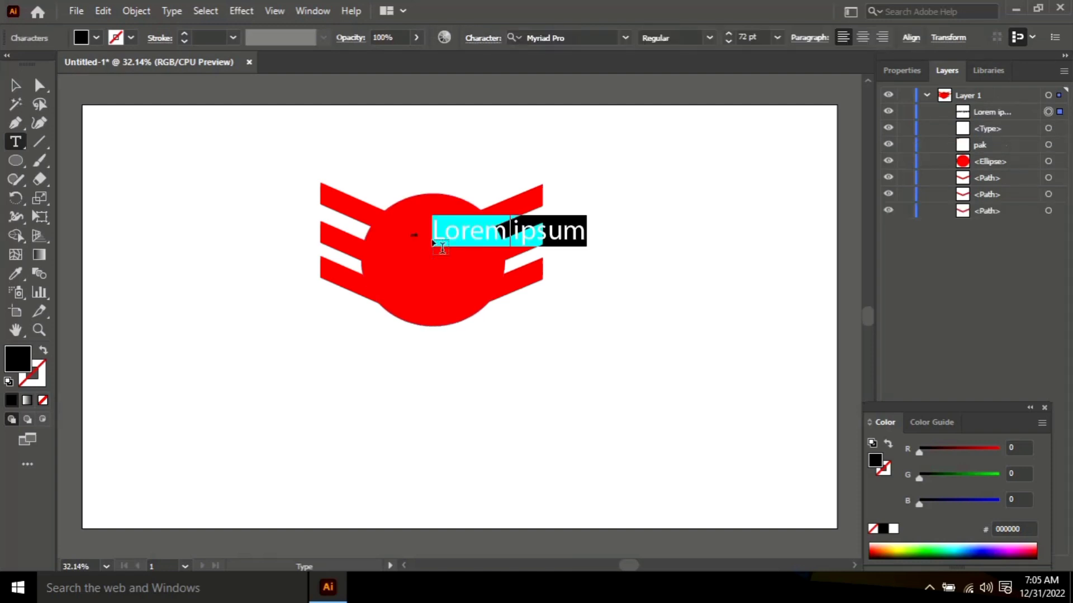
key(BackSpace)
key(Escape)
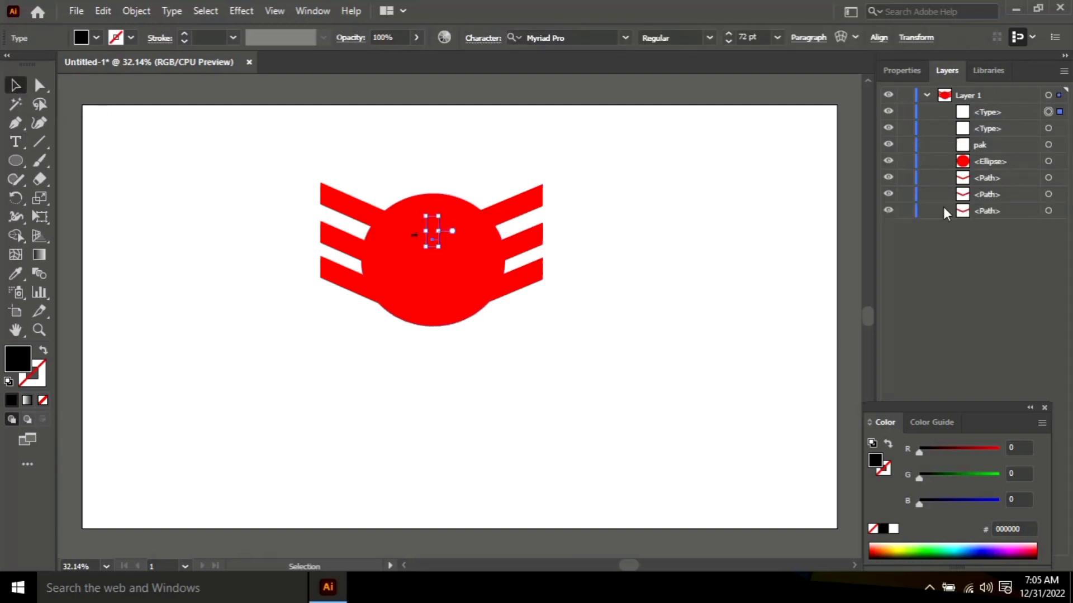
click(1048, 112)
key(Delete)
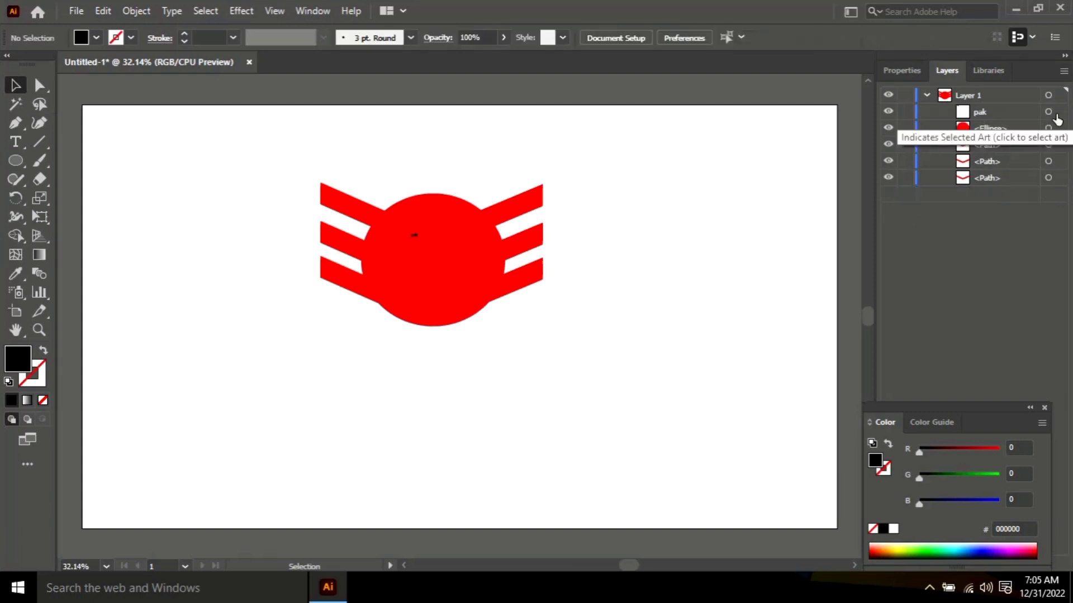
drag(442, 260, 588, 384)
key(ctrl+z)
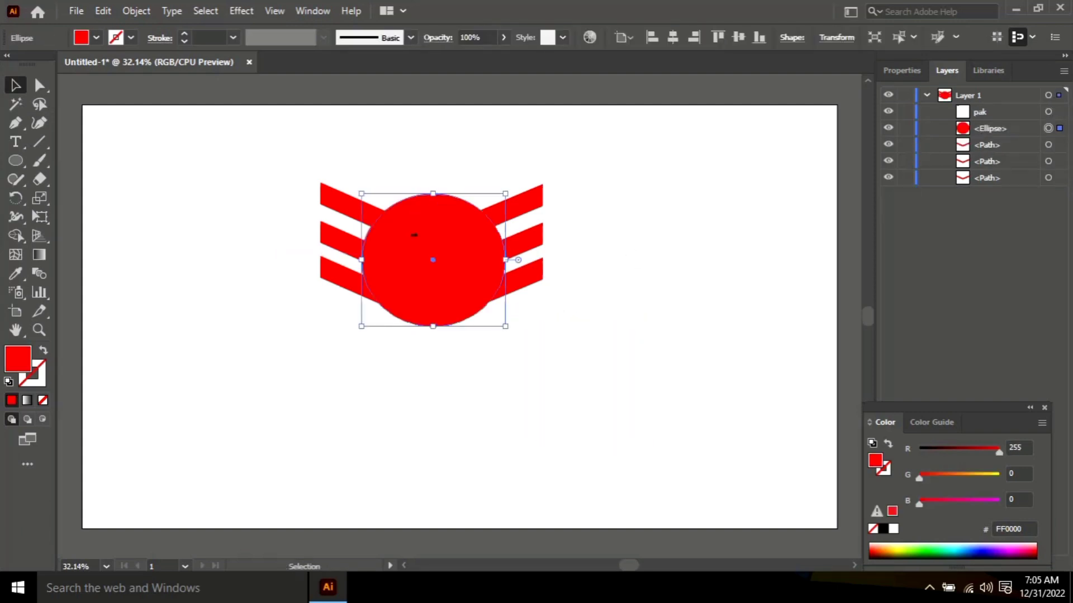
- Keep the red ellipse in its original place and lock it in the layer list
drag(425, 256, 603, 421)
key(ctrl+z)
click(904, 127)
- Delete the small "pak" text area from the ellipse
click(425, 246)
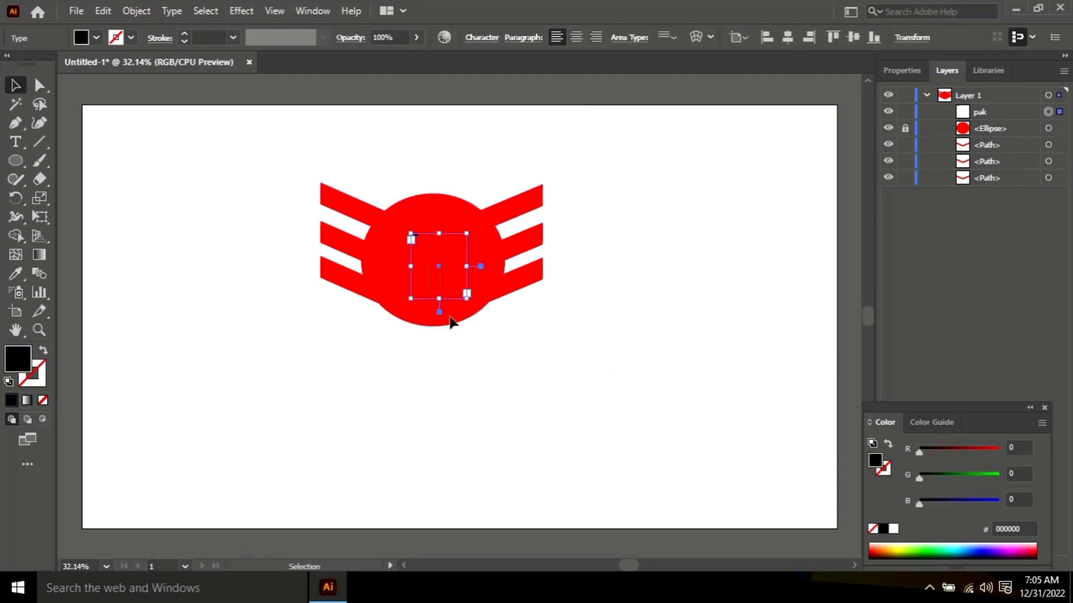
drag(451, 318, 551, 397)
click(806, 344)
click(1048, 112)
key(Delete)
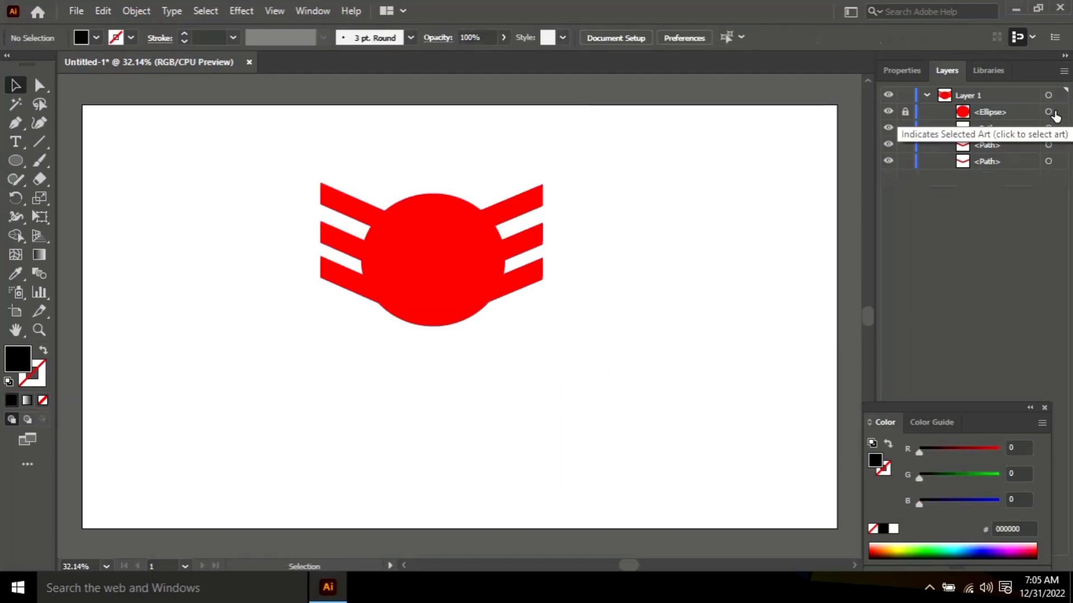
- Create a large text area below the emblem containing "PR" and "Express" on two lines
click(15, 141)
drag(215, 349, 460, 504)
key(BackSpace)
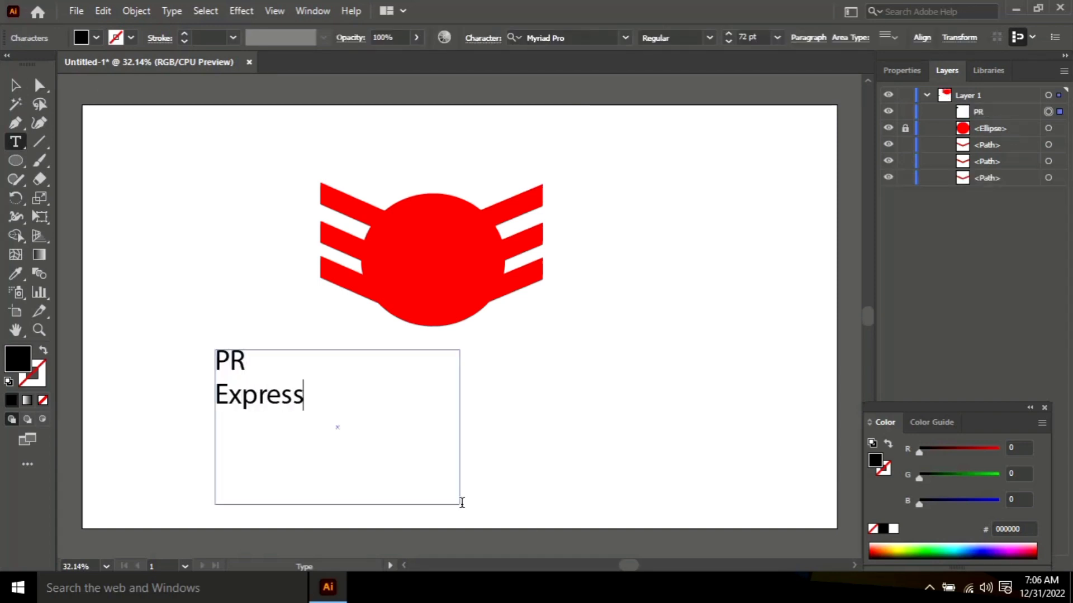
- Indent "PR" with leading spaces and replace the second line with "EXPRESS" in capitals
key(BackSpace)
key(BackSpace)
key(BackSpace)
key(BackSpace)
key(BackSpace)
key(BackSpace)
key(BackSpace)
key(BackSpace)
key(BackSpace)
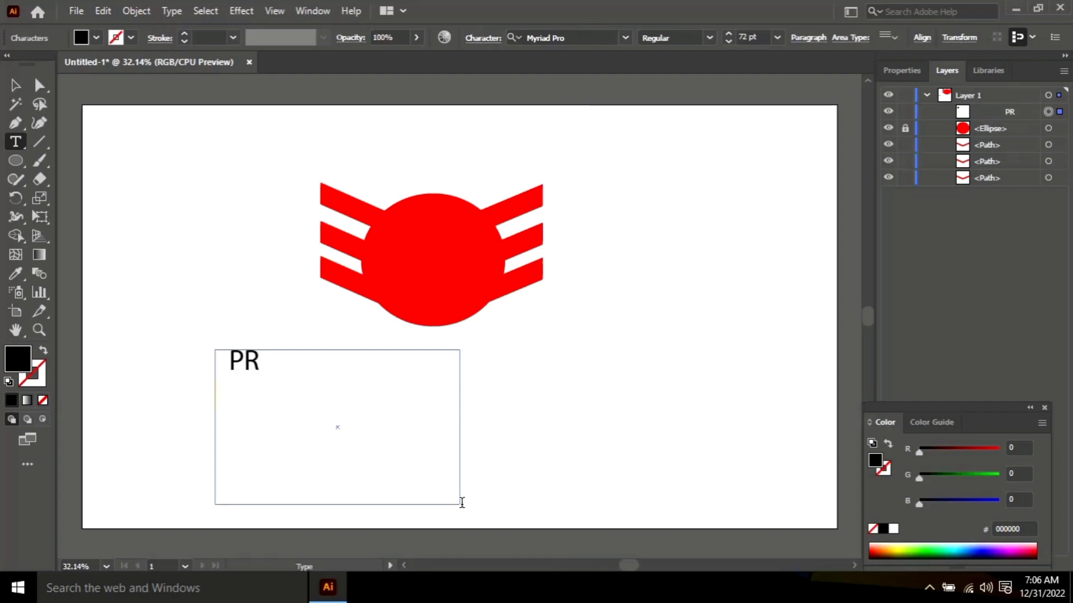
text(EXPRESS)
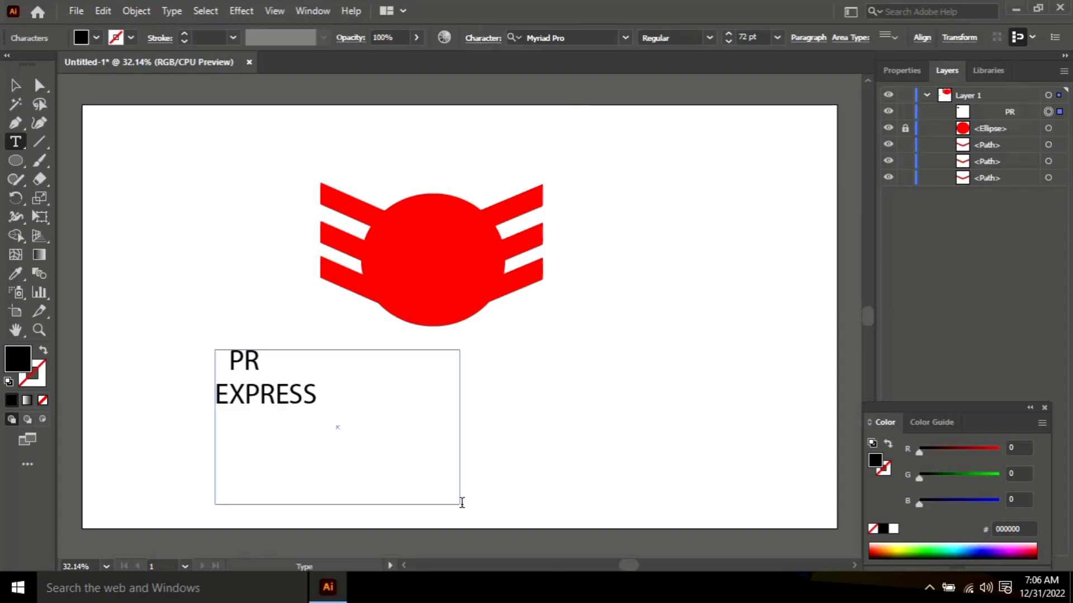
- Change the font of the whole "PR EXPRESS" text to Source Serif Variable in the character settings
double_click(282, 372)
key(ctrl+a)
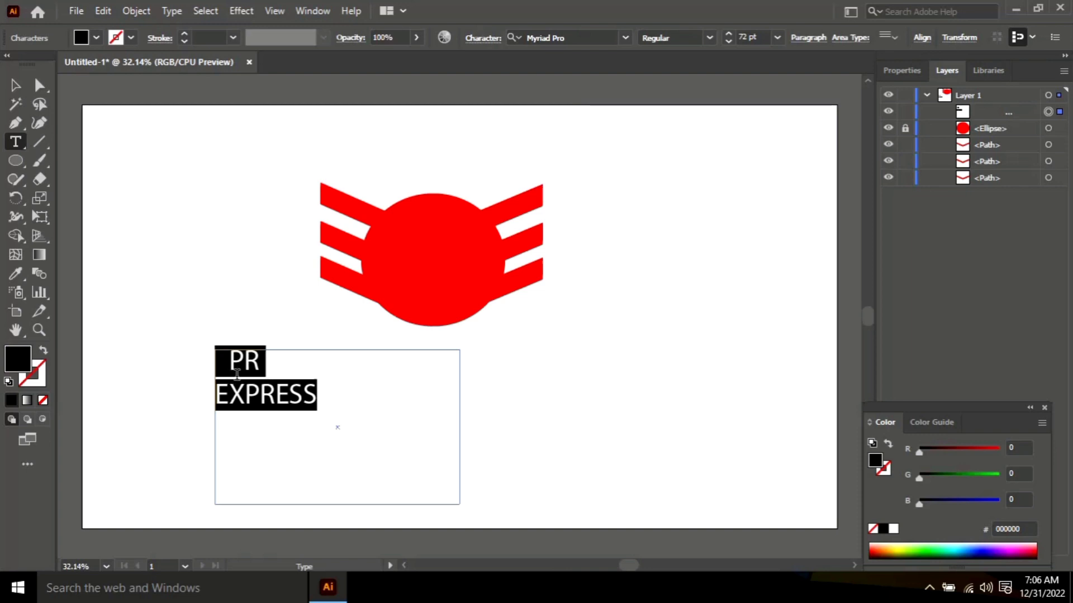
key(ctrl+t)
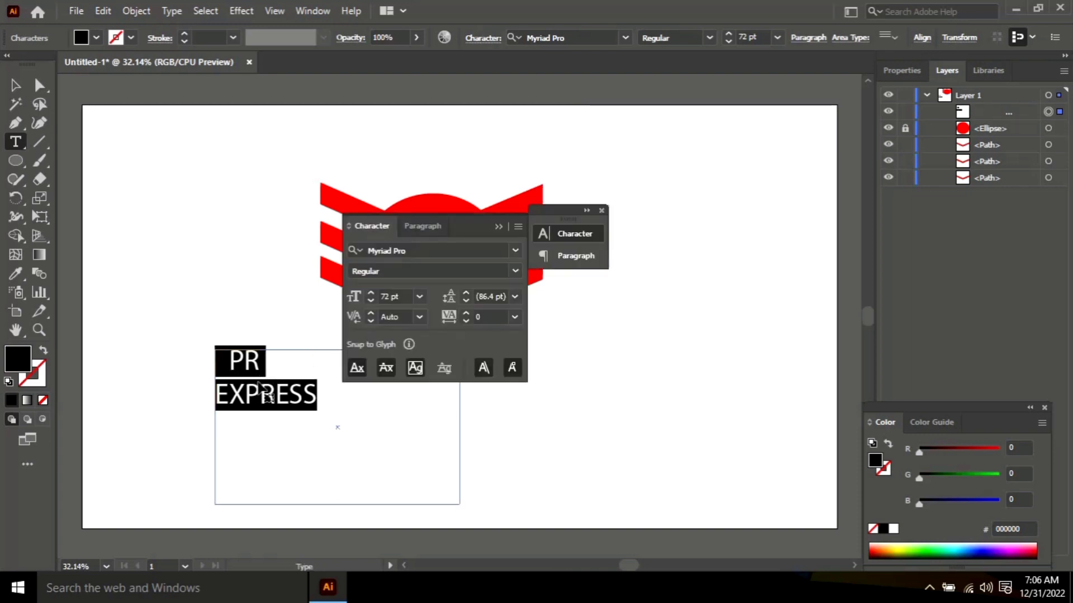
click(516, 251)
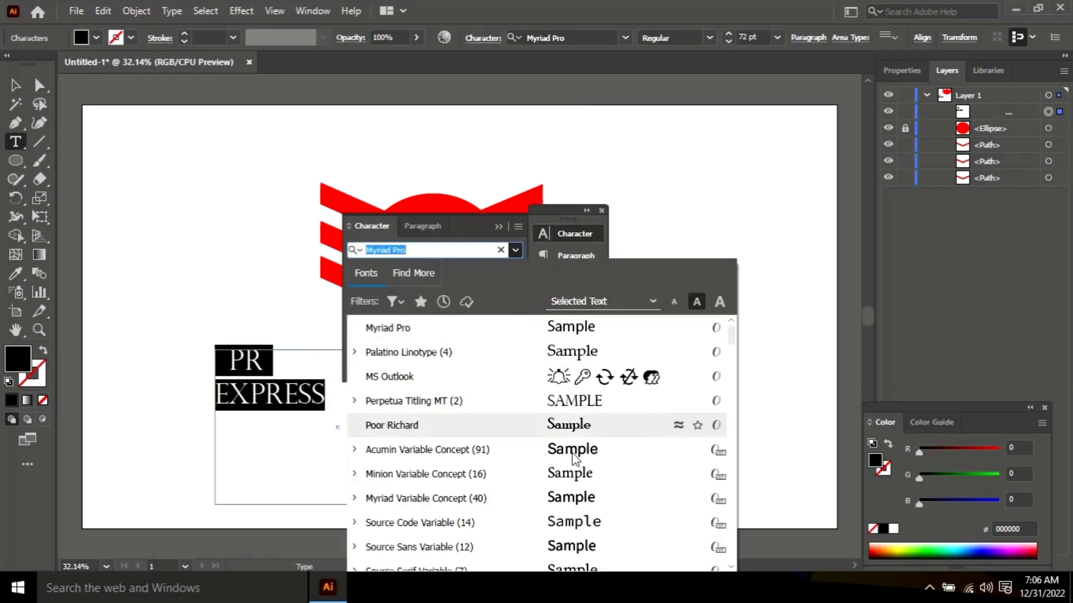
scroll(584, 553, down, 1)
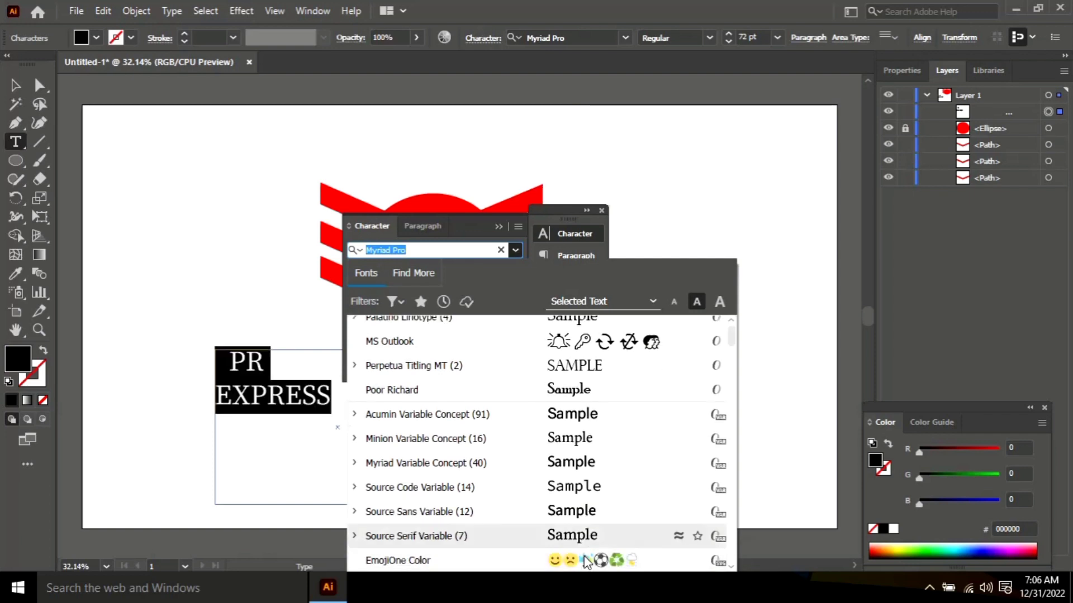
scroll(585, 561, down, 2)
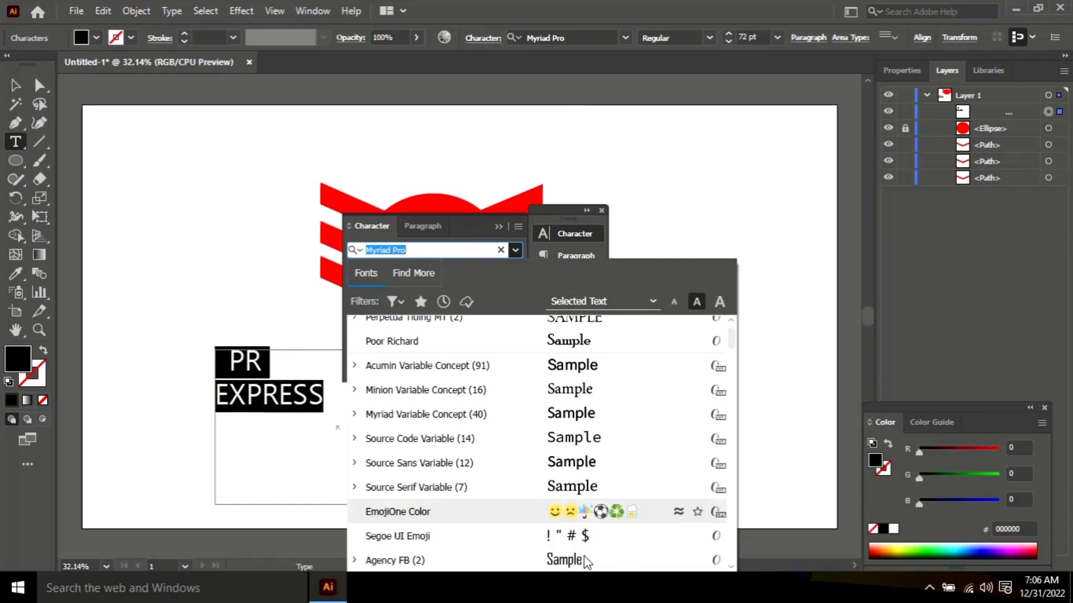
click(570, 487)
click(499, 226)
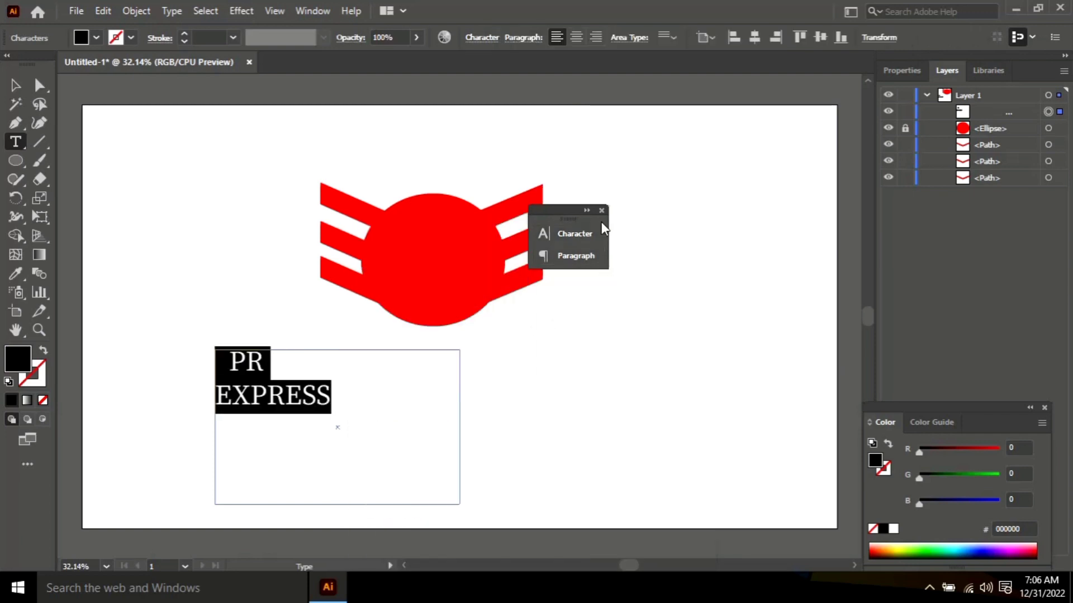
click(601, 211)
- Center-align both lines of the "PR EXPRESS" text
key(Escape)
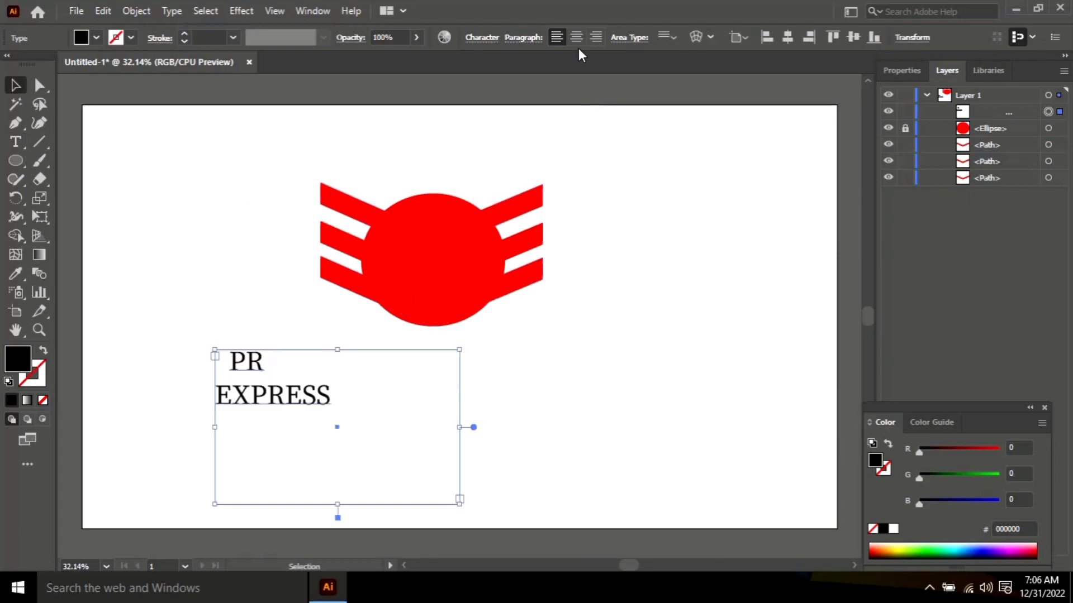
click(576, 37)
drag(347, 381, 452, 368)
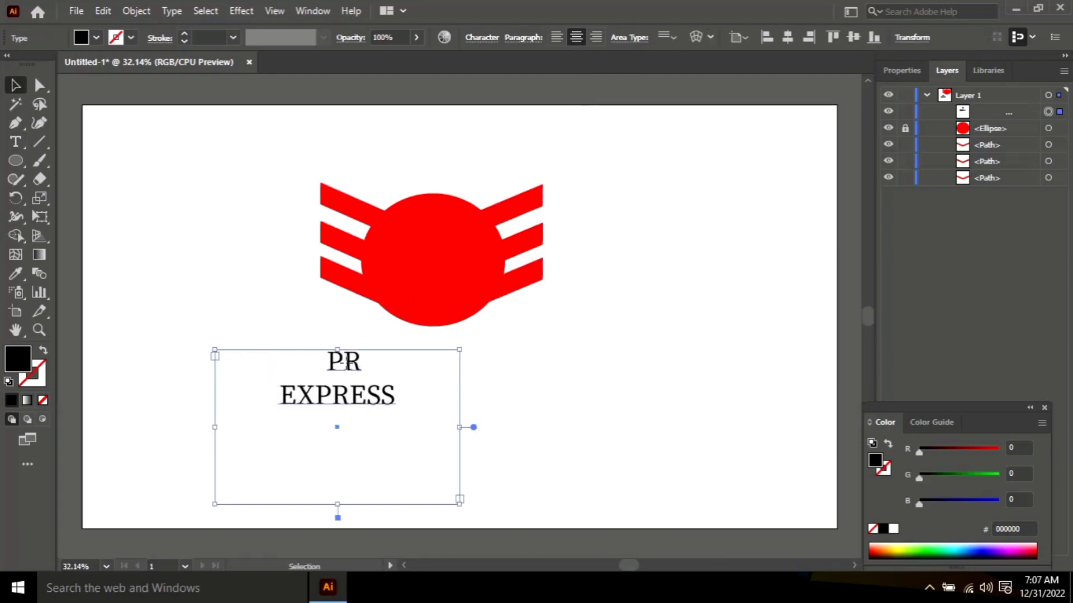
- Remove the leading spaces before "PR" so that it sits centered above "EXPRESS"
key(t)
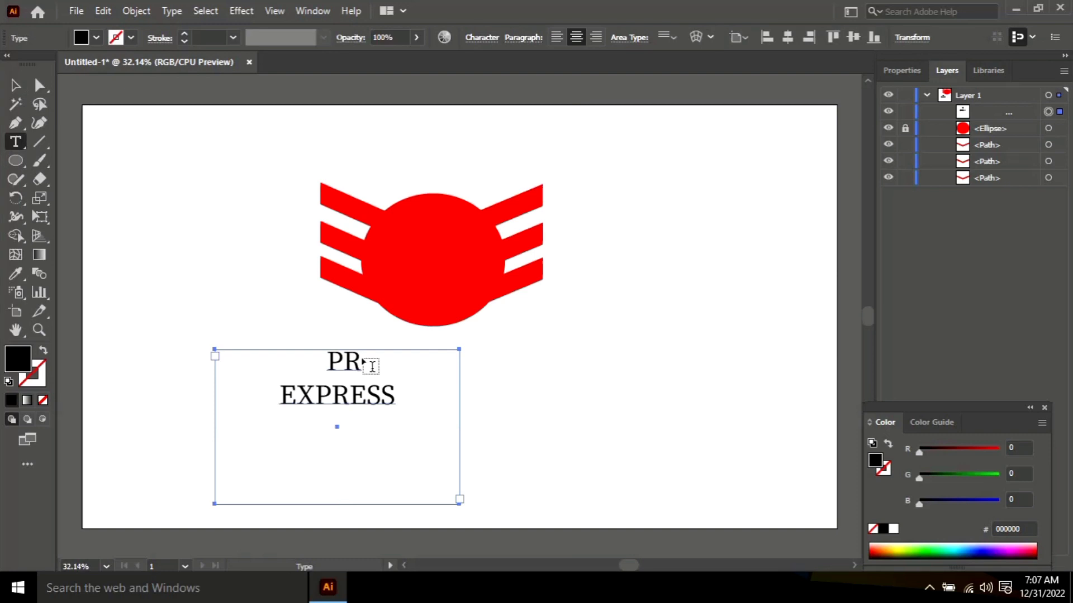
click(330, 360)
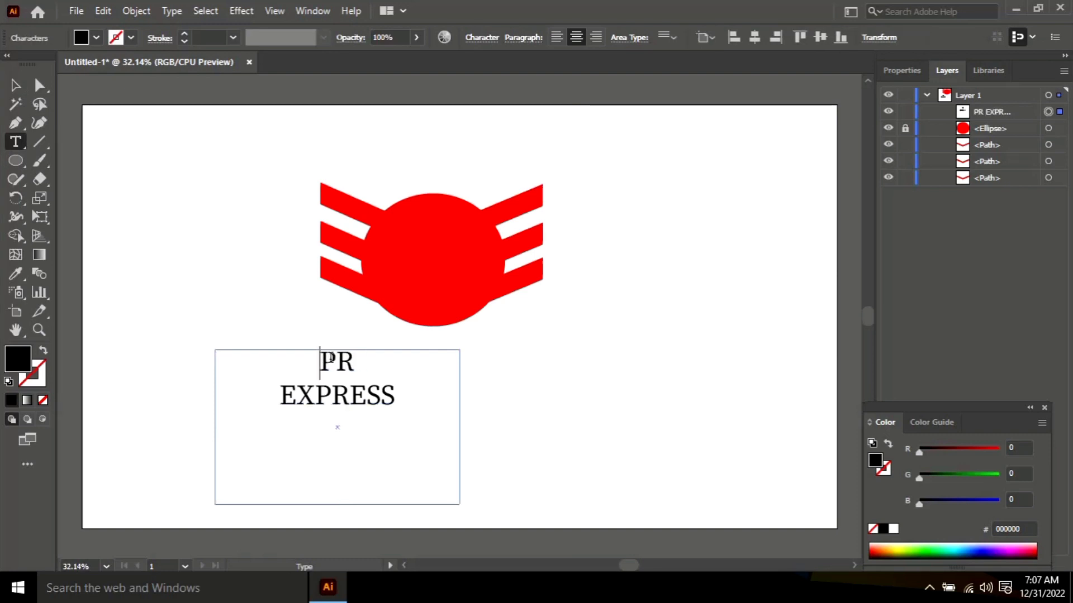
drag(416, 407, 313, 353)
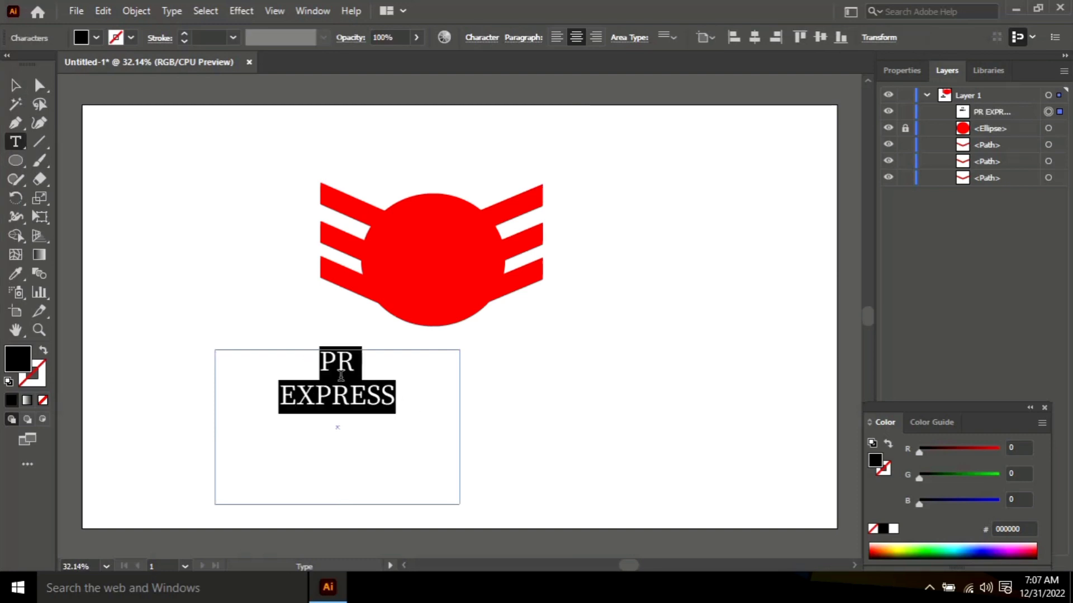
right_click(340, 378)
click(628, 412)
key(v)
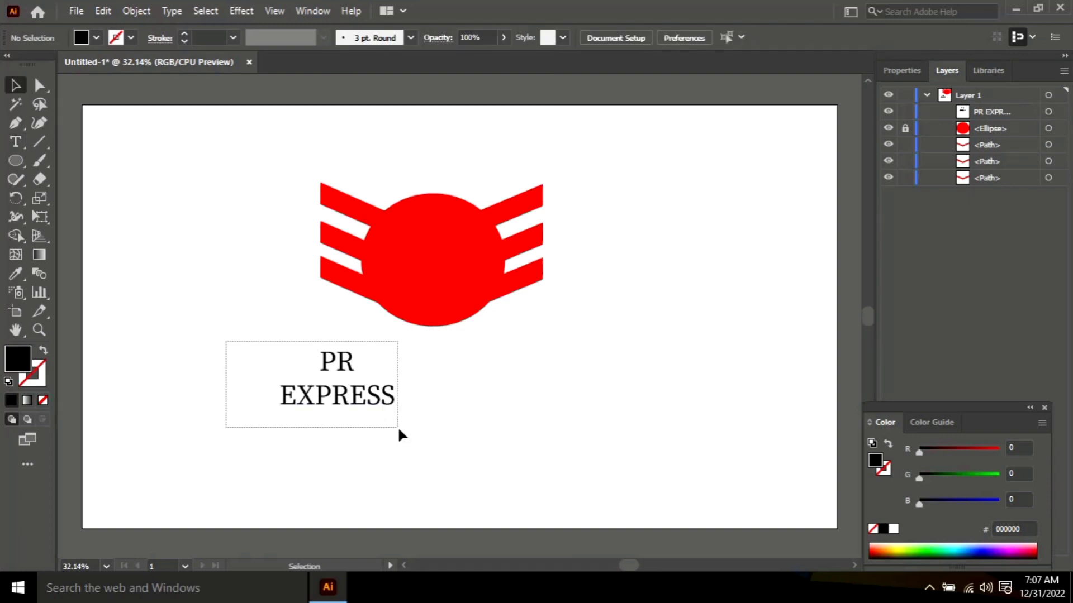
- Fill the "PR EXPRESS" text with white
click(397, 427)
click(96, 37)
click(32, 64)
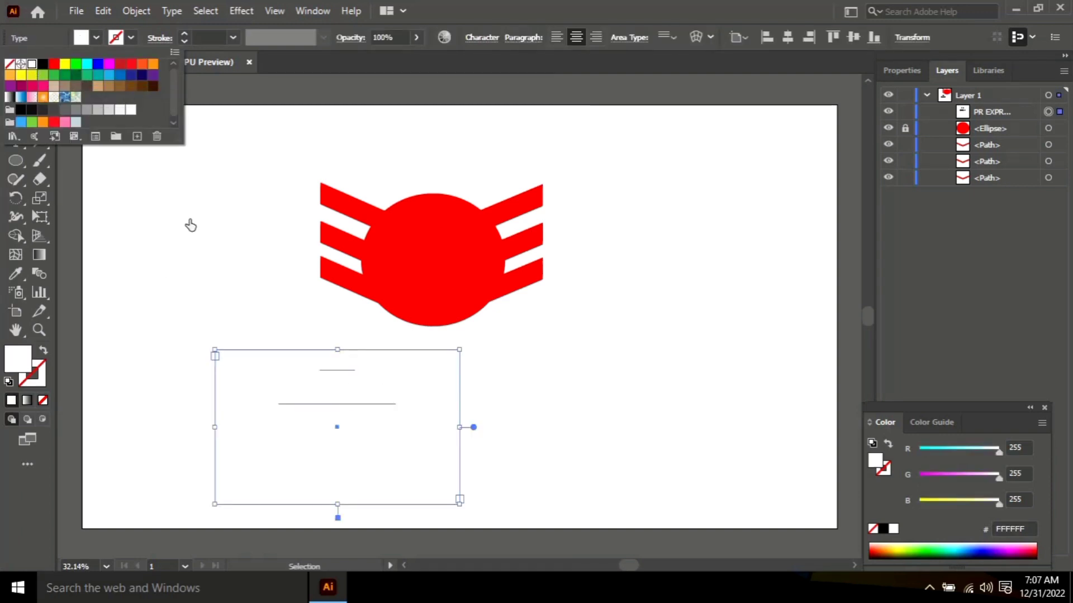
click(363, 390)
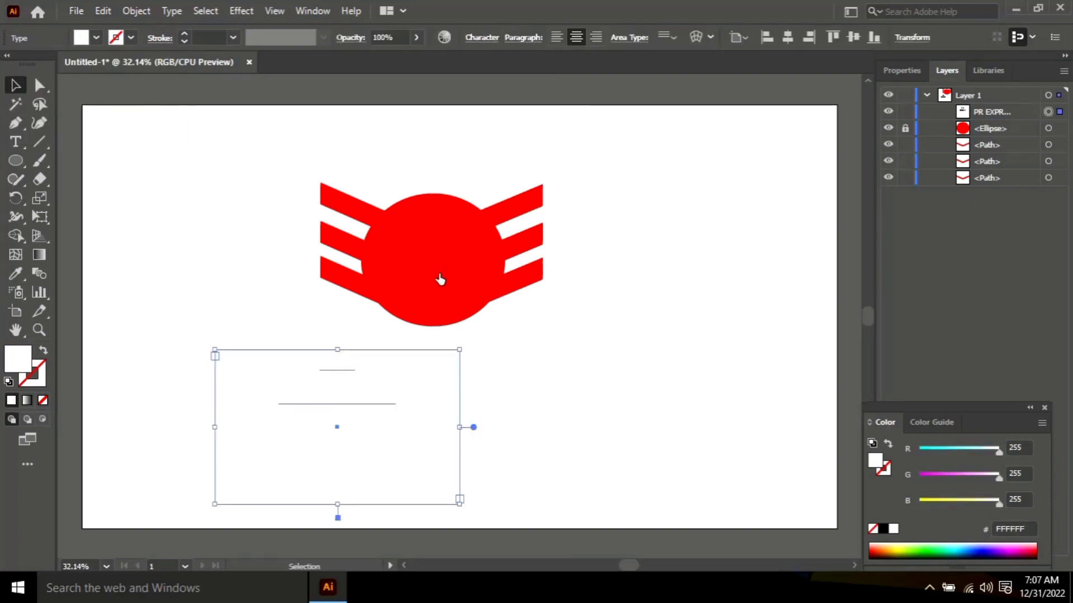
- Move the white "PR EXPRESS" text onto the red ellipse and nudge it to the ellipse's horizontal center
click(1050, 129)
click(321, 404)
drag(320, 404, 421, 285)
click(700, 369)
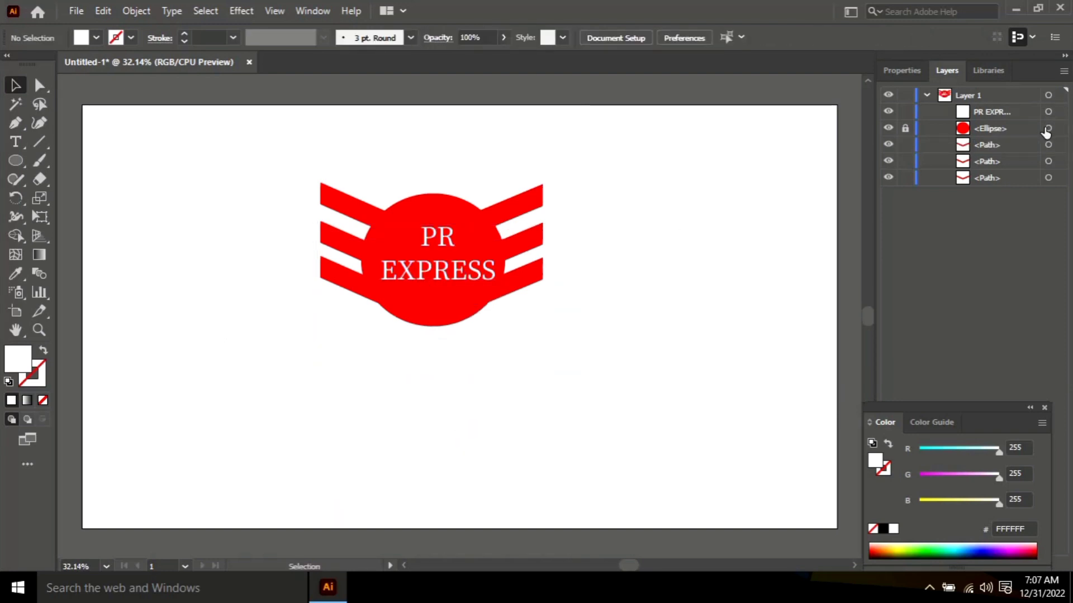
click(449, 257)
mouse_move(450, 258)
mouse_down()
mouse_move(441, 243)
mouse_move(436, 267)
mouse_move(433, 254)
mouse_up()
click(744, 393)
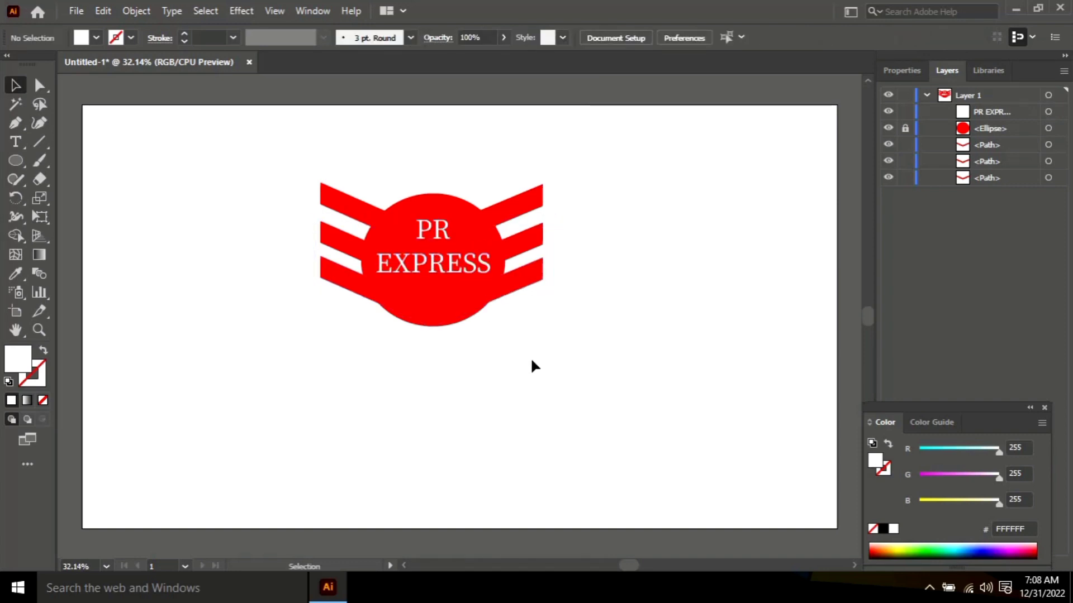
drag(302, 161, 351, 303)
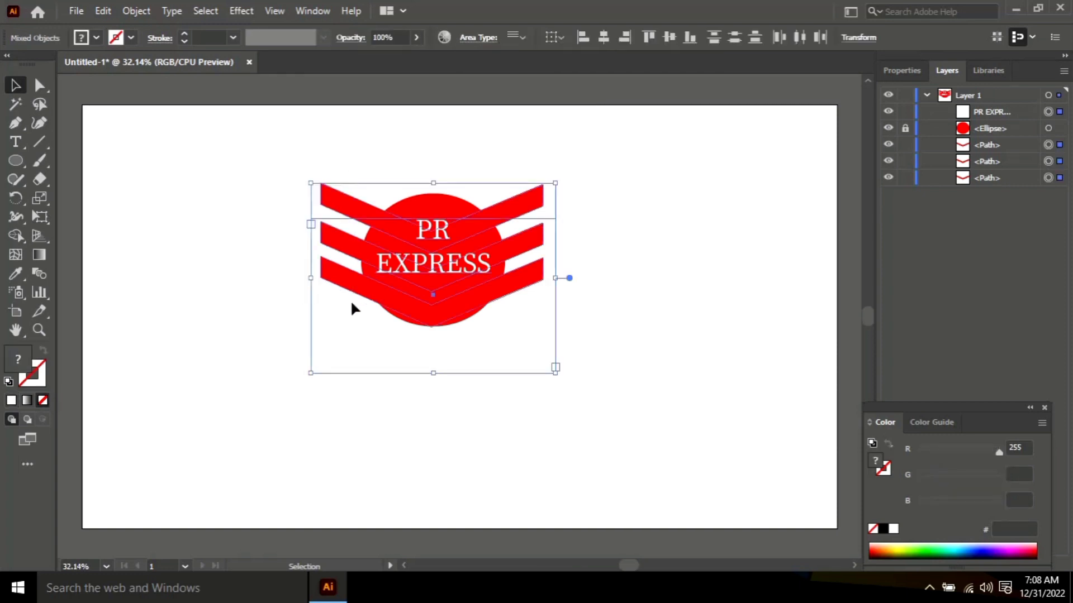
click(761, 341)
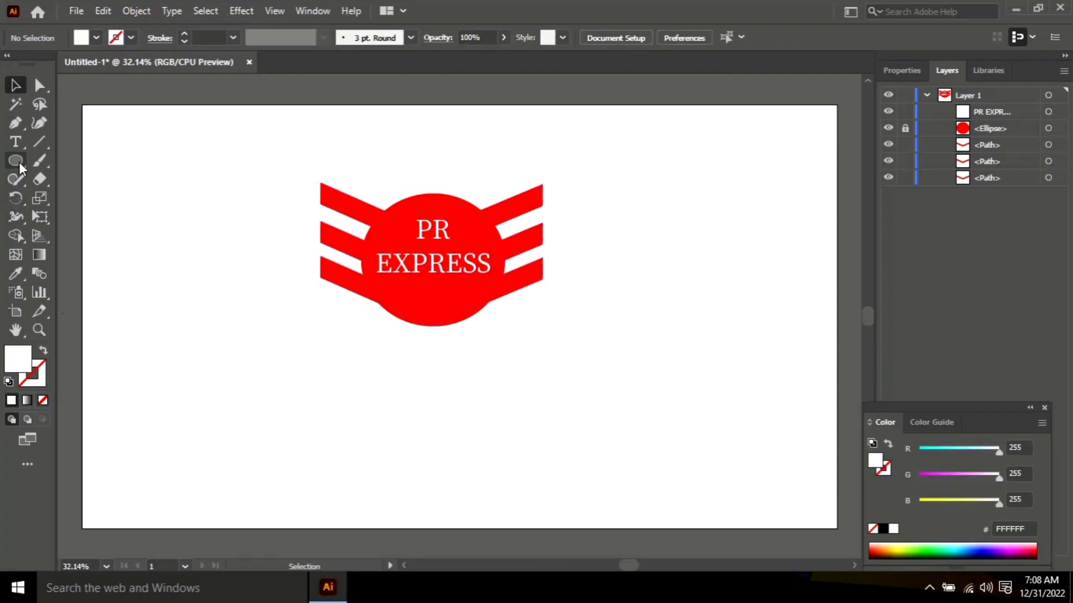
- Draw a small five-pointed star below and left of the emblem and fill it with red
drag(19, 162, 82, 234)
drag(224, 361, 230, 366)
click(96, 37)
click(56, 70)
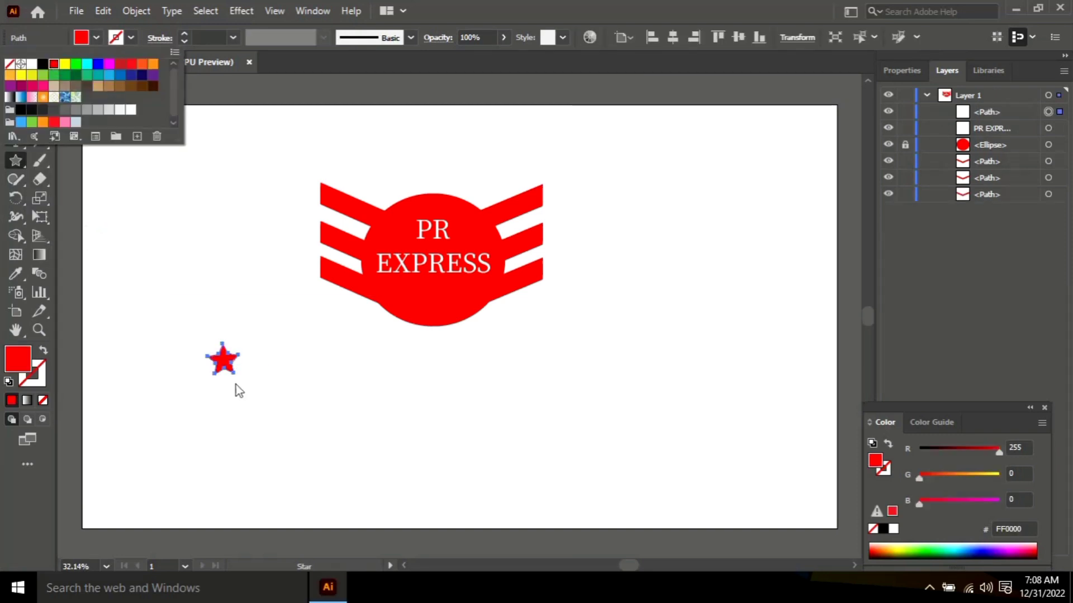
click(219, 353)
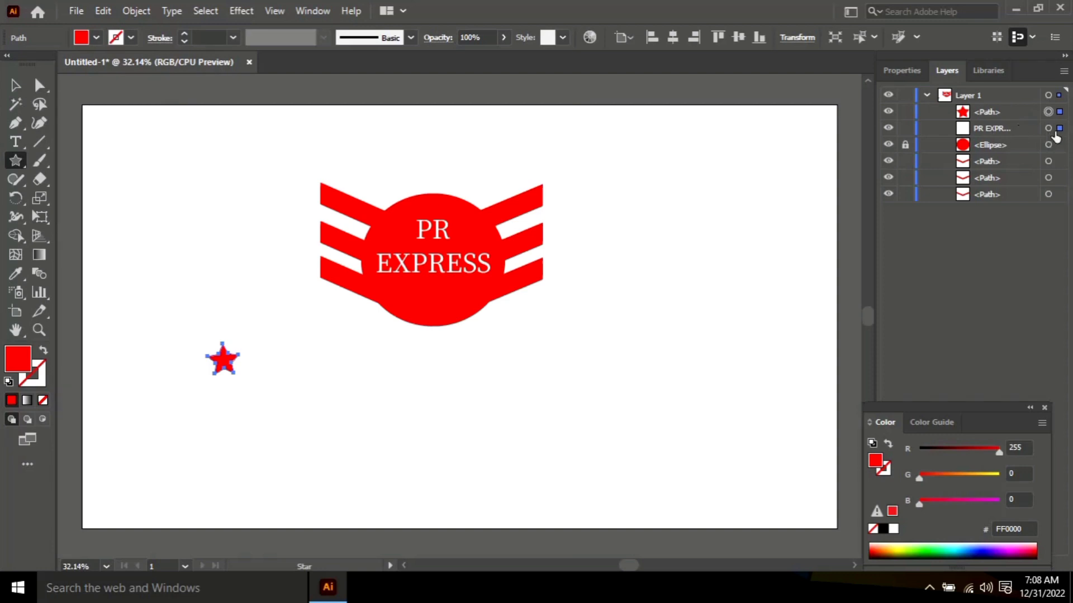
- Move the red star above the emblem and duplicate it into a row of four stars
key(v)
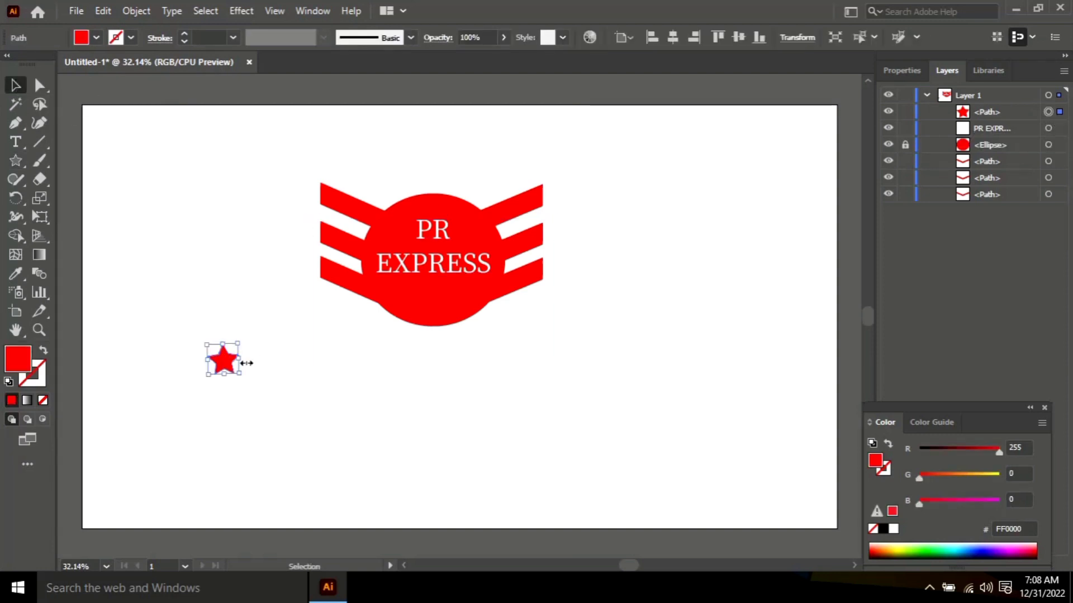
drag(227, 366, 503, 182)
click(619, 310)
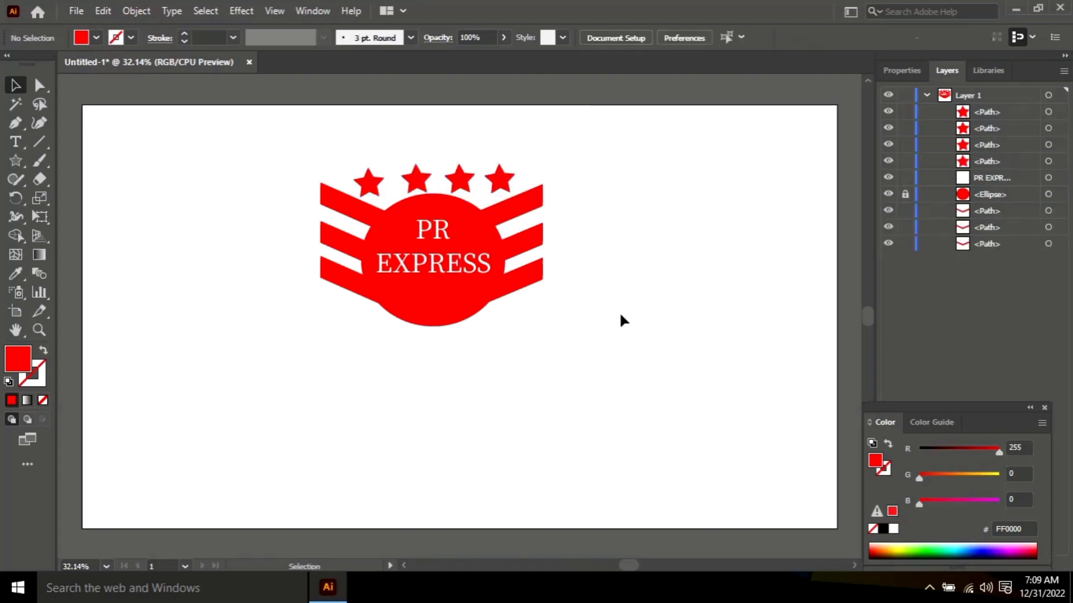
- Unlock the ellipse and give it a red fill and a red 1 pt stroke
click(449, 258)
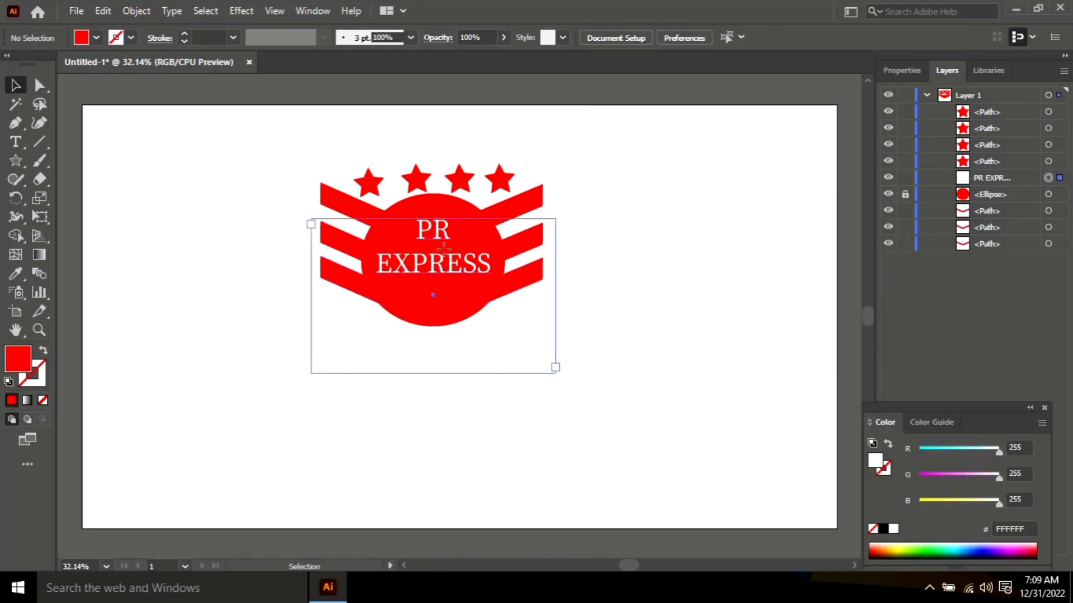
click(1048, 194)
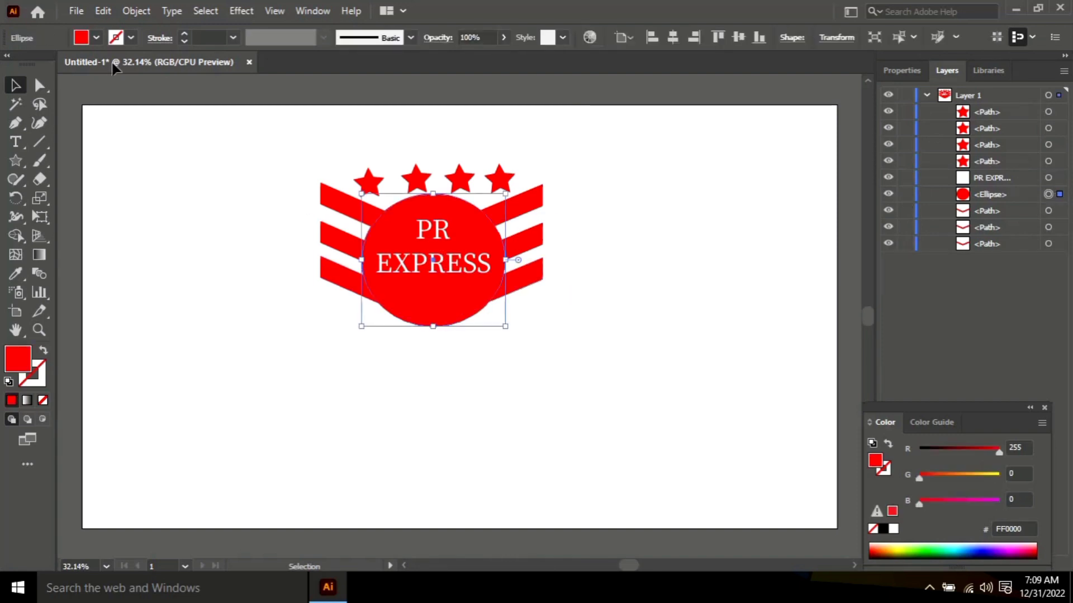
click(96, 38)
click(56, 66)
click(535, 431)
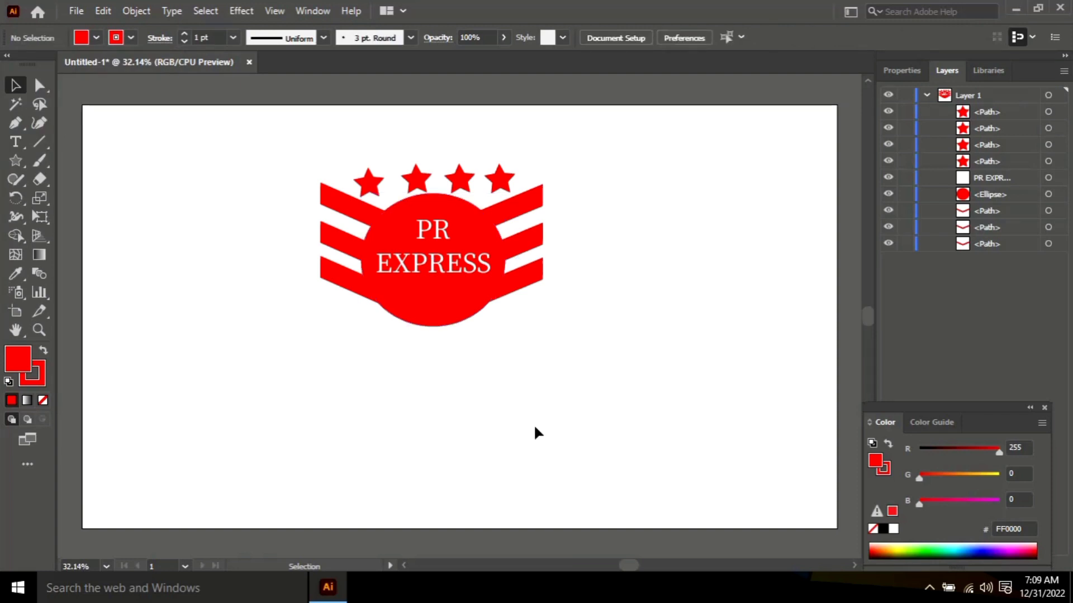
- Move the four stars to the empty area below and left of the emblem and scale them down slightly
drag(353, 141, 359, 397)
click(362, 410)
key(ctrl+z)
drag(207, 357, 335, 403)
click(223, 378)
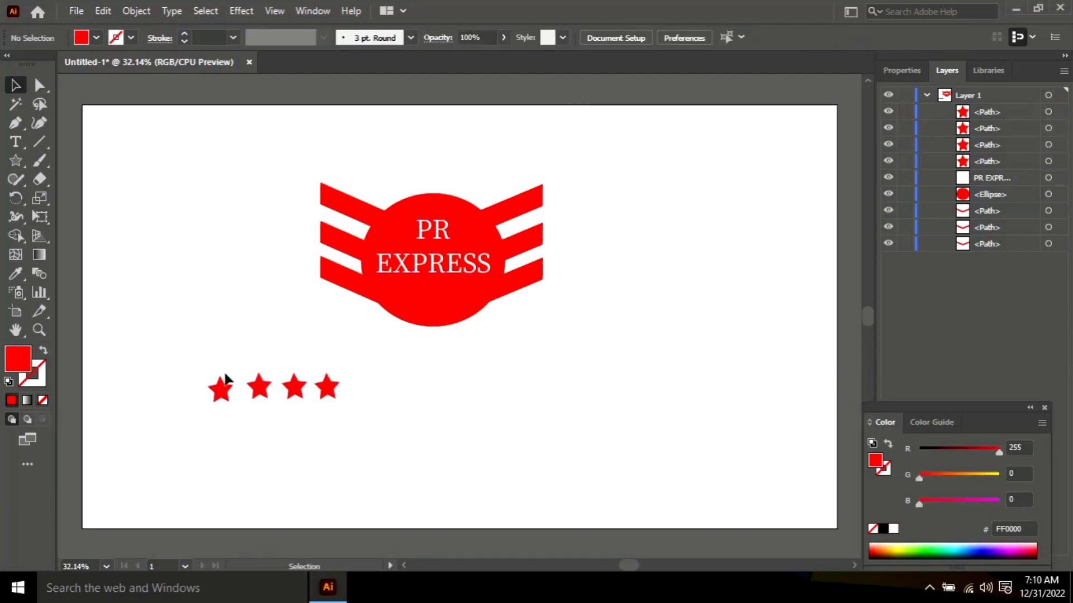
- Make all four stars narrower together and place the rightmost one at the ellipse's upper right edge
drag(204, 366, 312, 427)
click(351, 496)
click(328, 387)
shift+click(295, 388)
shift+click(259, 387)
shift+click(221, 390)
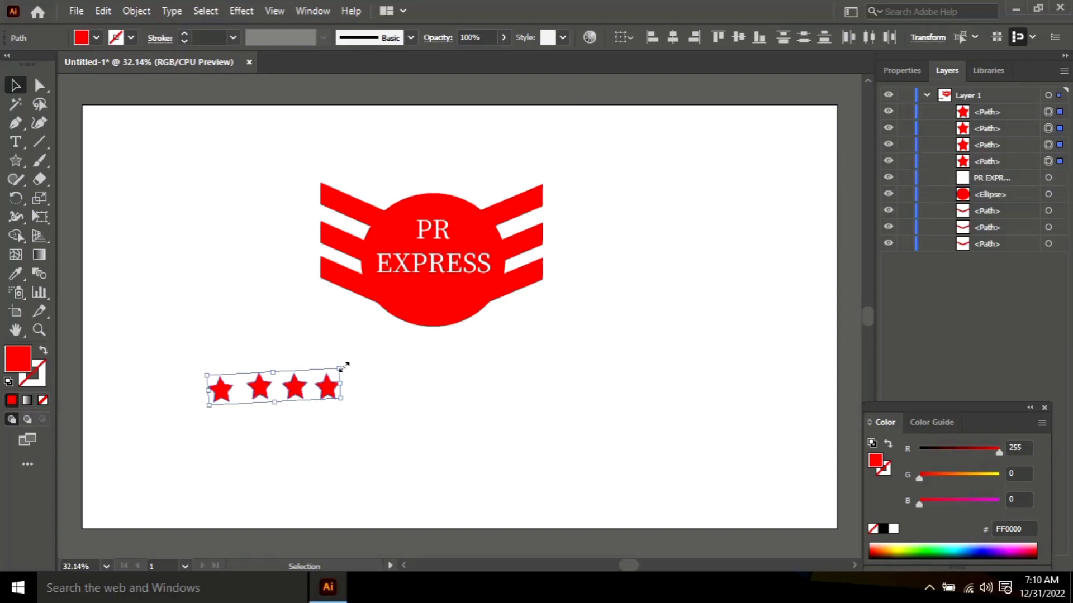
drag(343, 367, 482, 191)
- Place two more stars along the ellipse's upper edge, one left of the top and one near the middle
click(311, 412)
drag(269, 393, 439, 186)
drag(241, 389, 395, 190)
drag(400, 186, 443, 187)
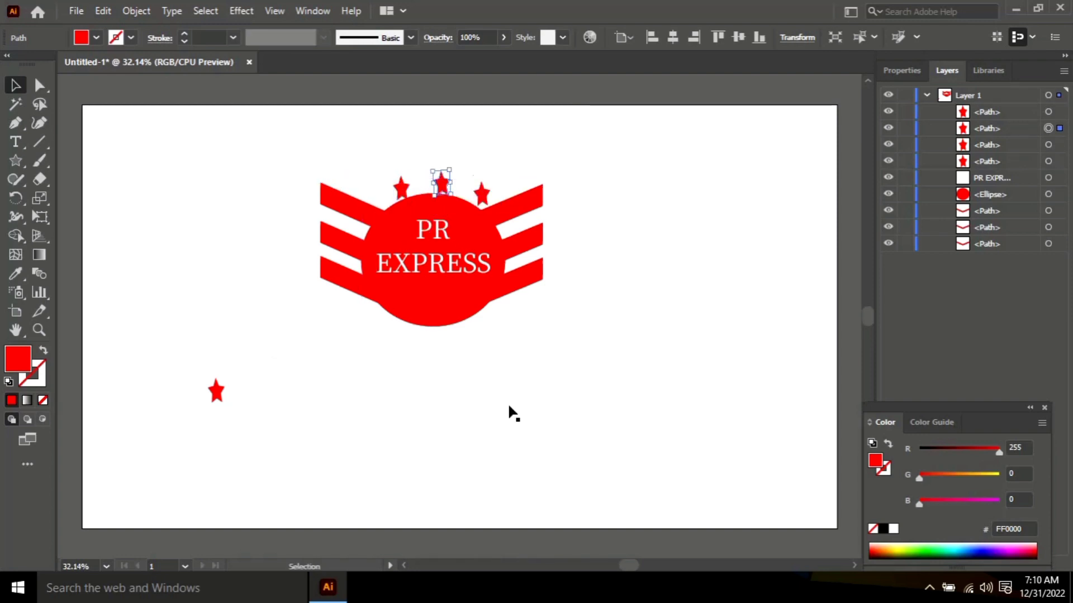
- Move the remaining star up to the ellipse and space the four stars in an arc along its upper edge
click(503, 451)
drag(216, 391, 475, 148)
click(574, 435)
click(585, 399)
click(475, 148)
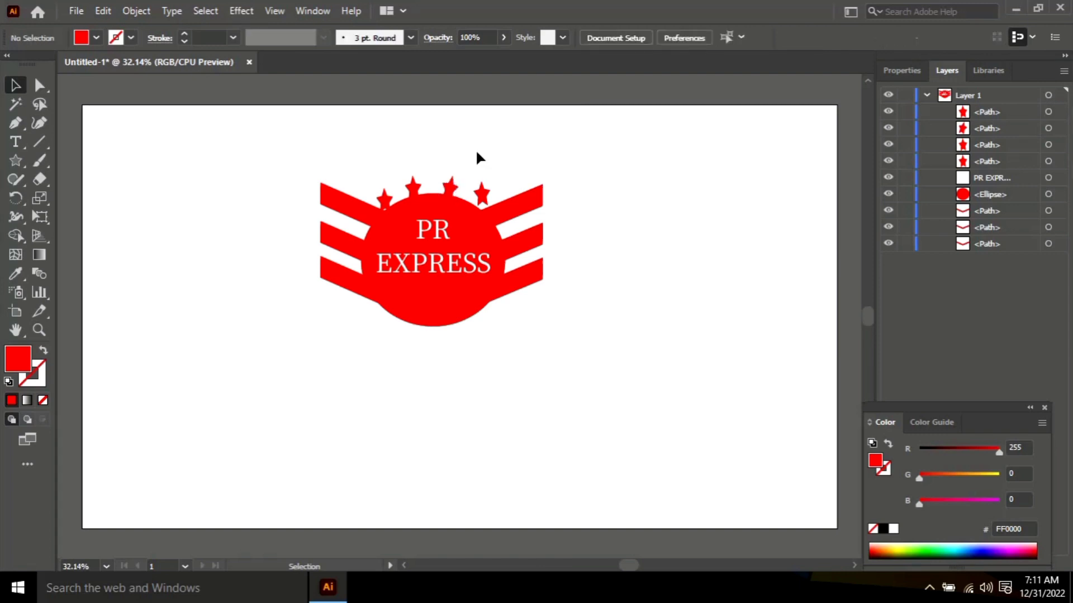
- Nudge the rightmost star slightly down and left to align it with the arc of stars
click(482, 195)
mouse_move(482, 195)
mouse_down()
mouse_move(482, 207)
mouse_move(476, 189)
mouse_move(487, 193)
mouse_move(480, 200)
mouse_up()
click(655, 235)
click(661, 179)
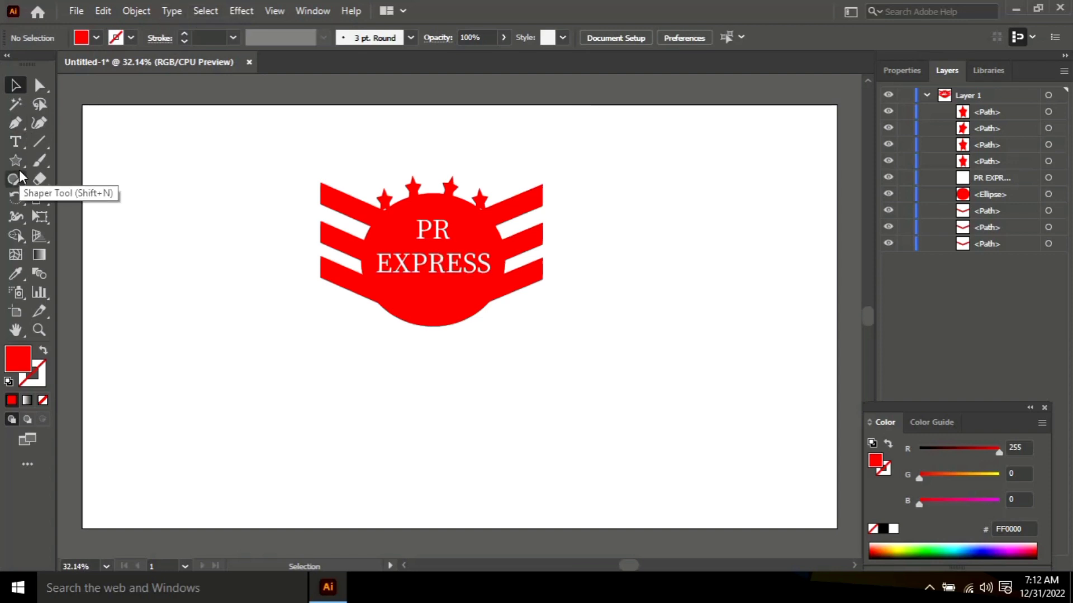
- Draw a wide red rectangle below the emblem with the Rectangle tool
drag(19, 162, 73, 158)
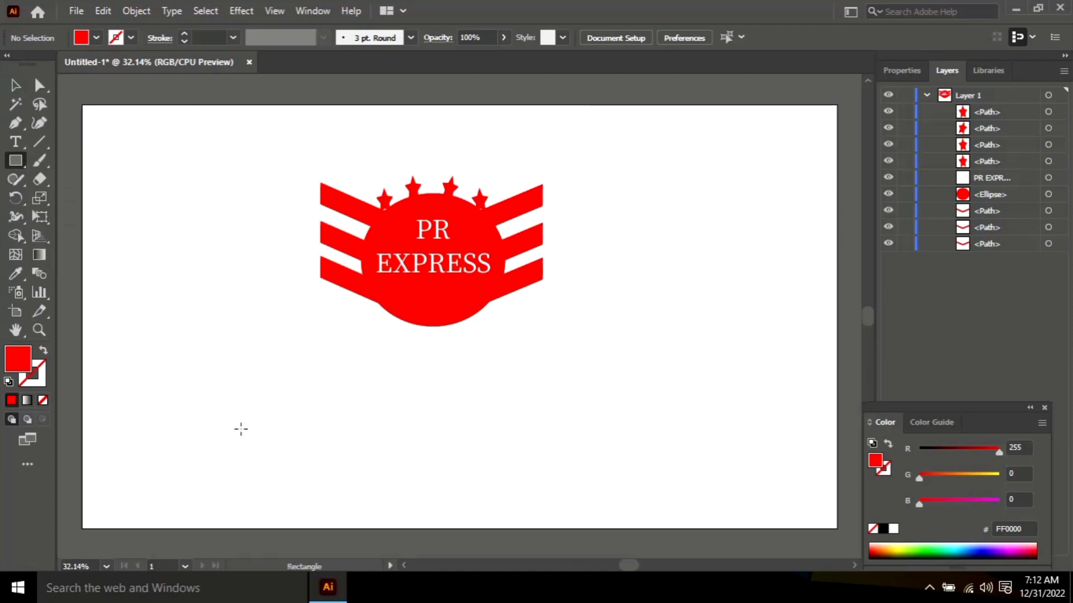
drag(243, 406, 434, 456)
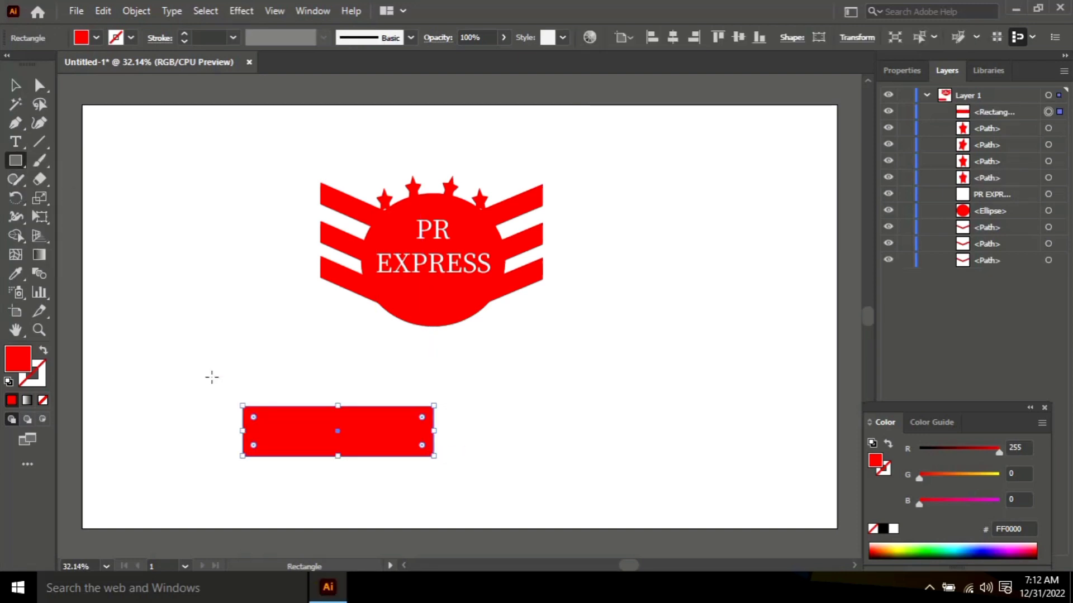
key(v)
drag(232, 379, 448, 485)
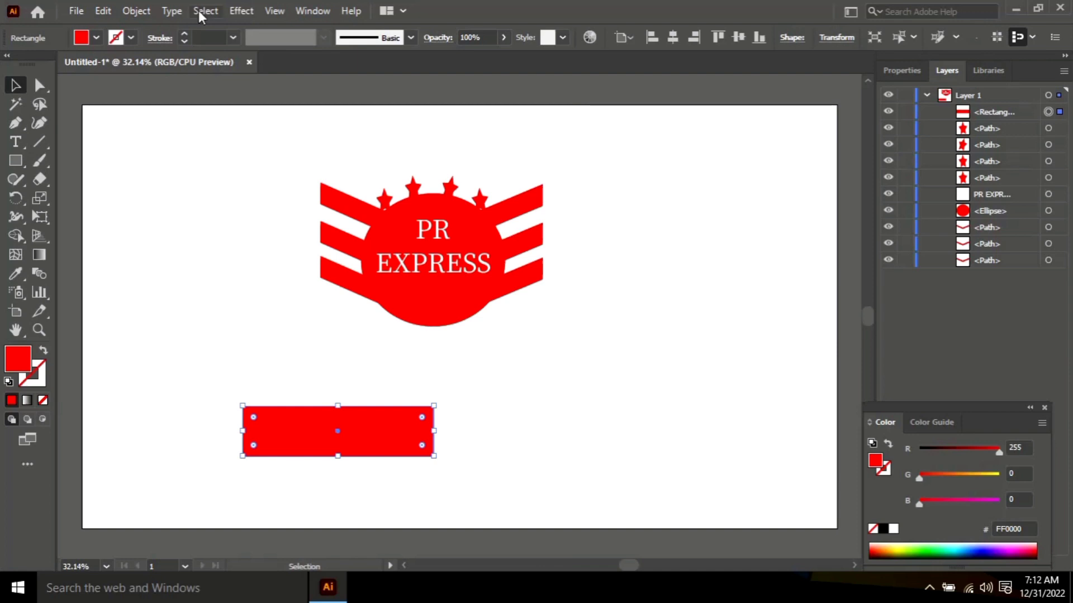
- Preview an Arc warp on the rectangle, comparing its horizontal and vertical orientations
click(241, 11)
mouse_move(386, 213)
click(442, 215)
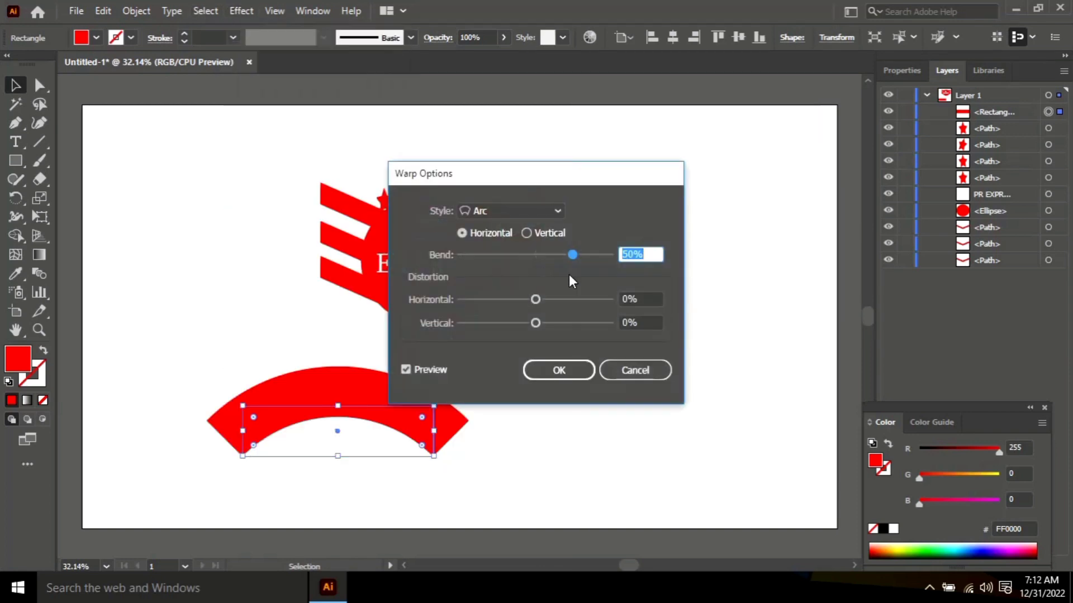
click(526, 233)
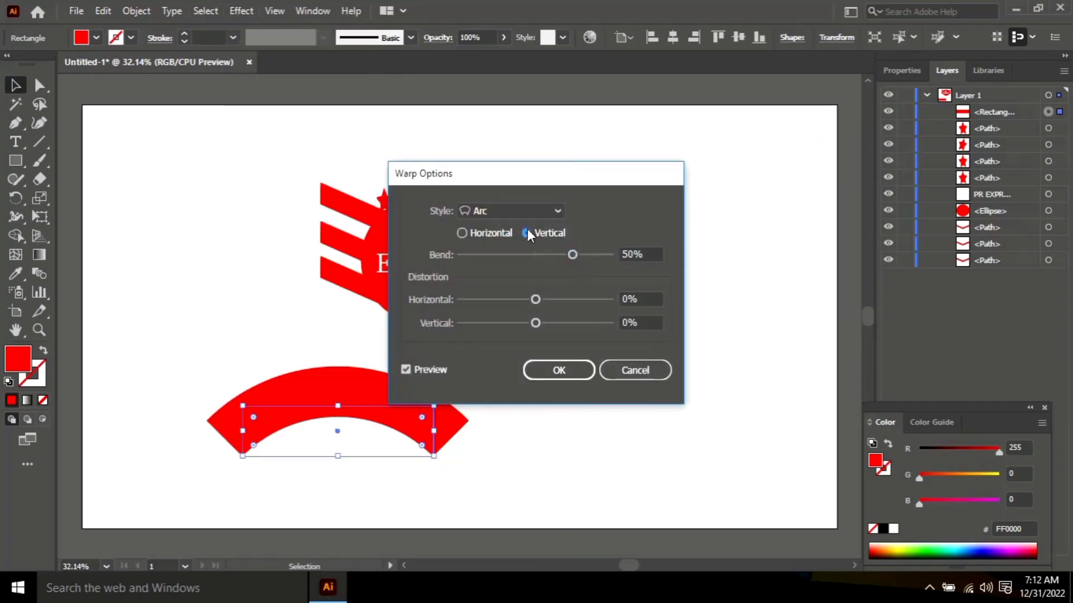
click(463, 233)
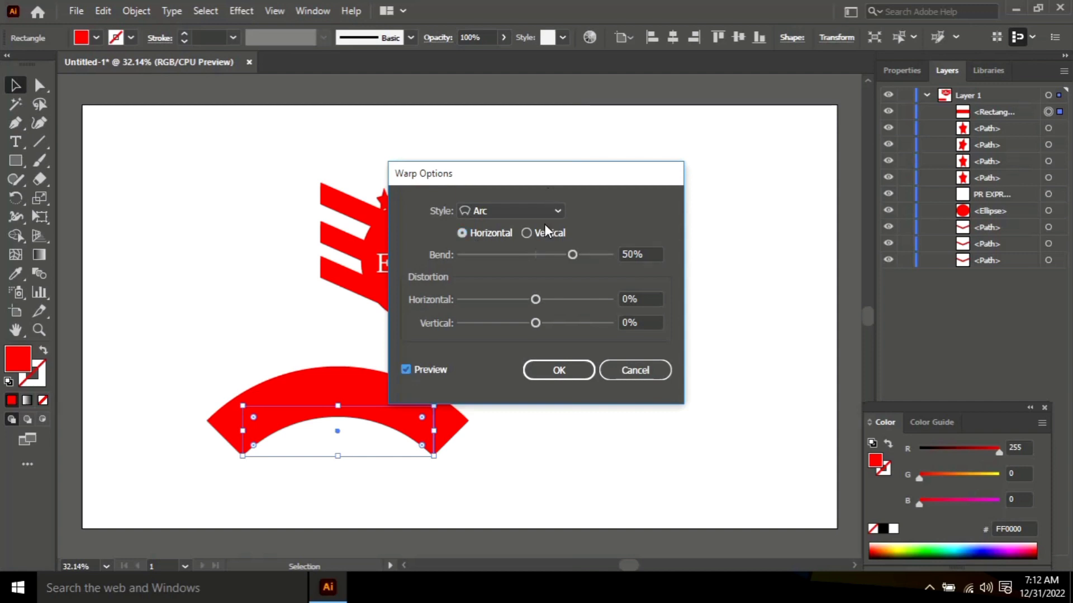
click(525, 233)
click(475, 233)
- Try the Twist and Wave warp styles, and apply the horizontal Flag style with a 50% bend to the rectangle
click(558, 208)
click(525, 476)
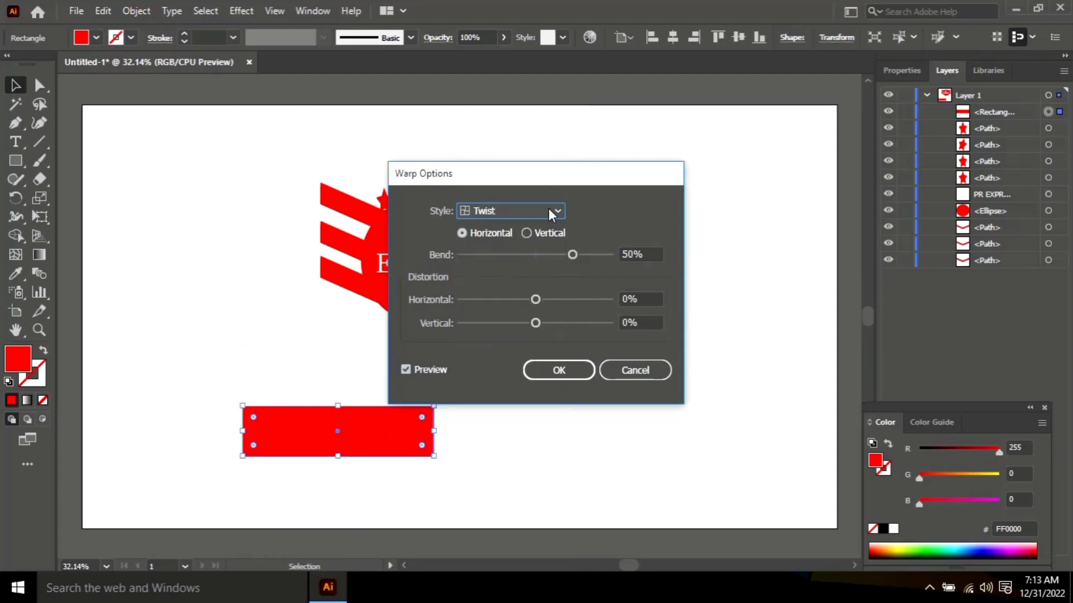
click(548, 211)
click(507, 376)
click(526, 233)
click(464, 233)
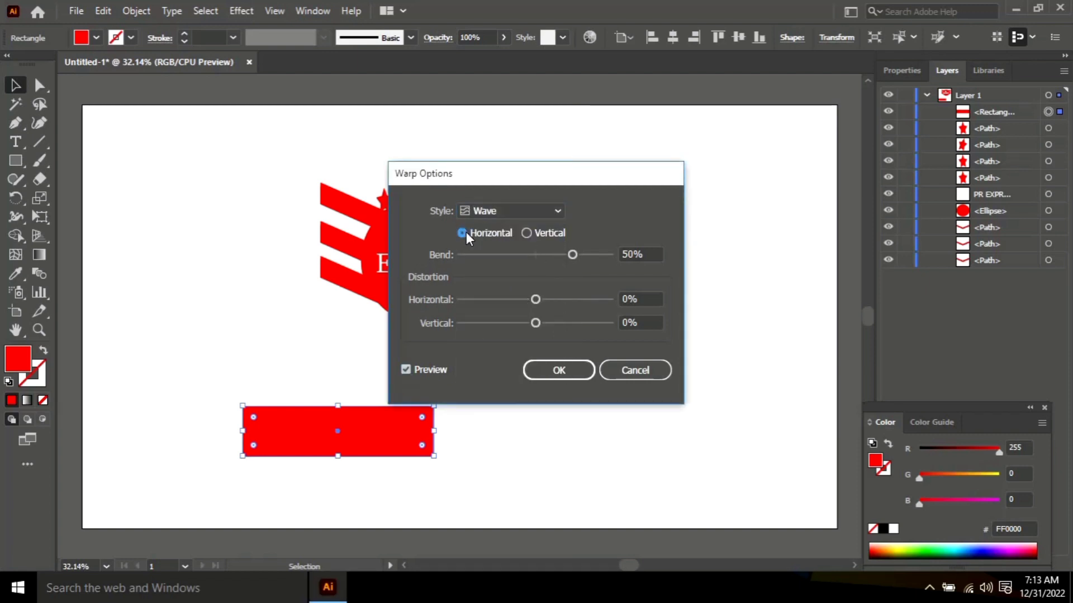
click(549, 211)
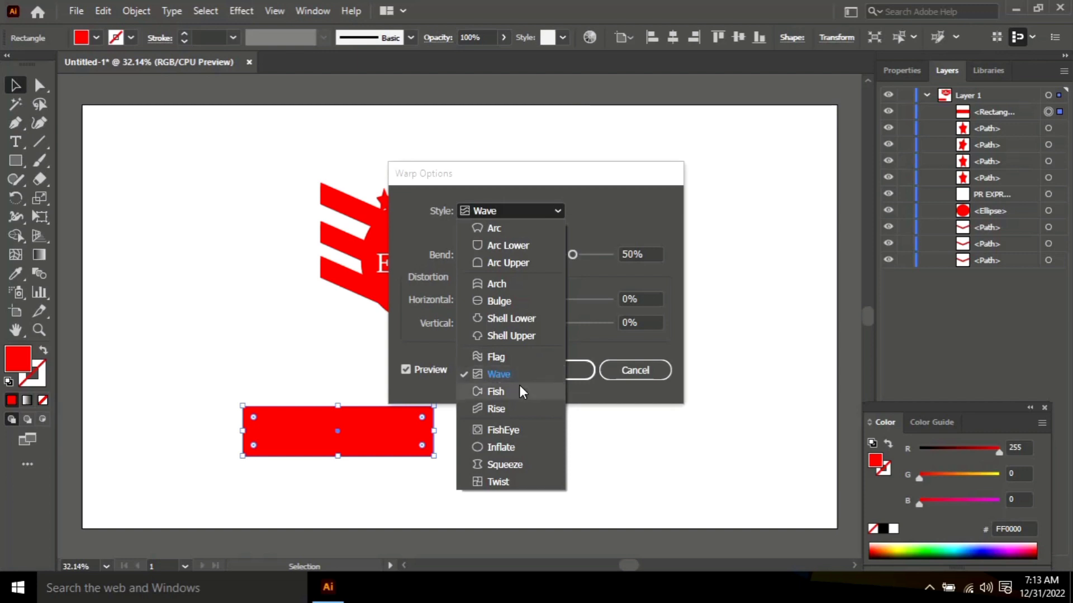
click(507, 357)
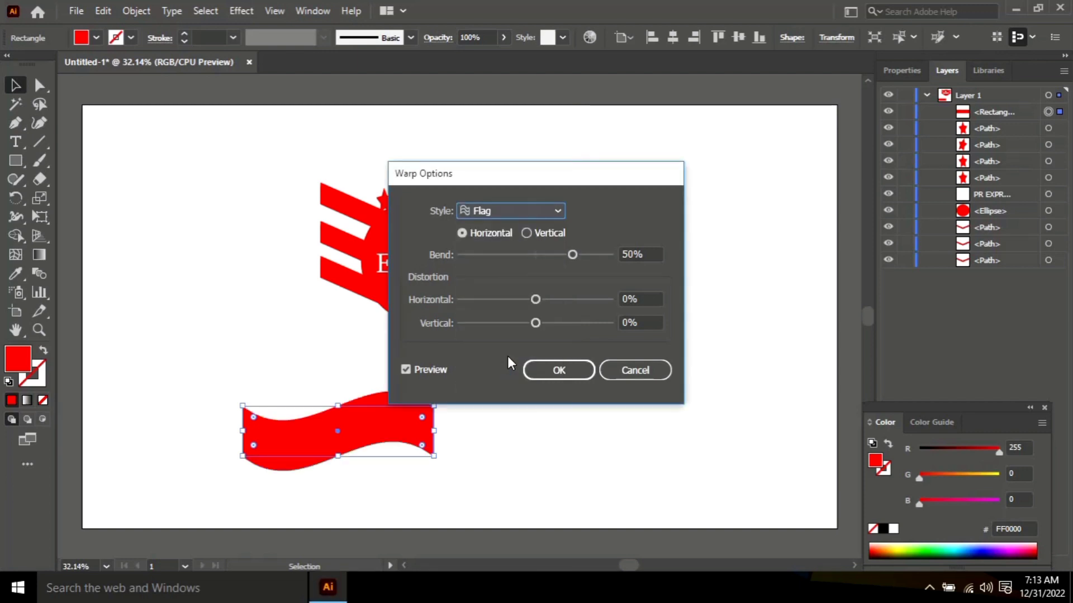
click(562, 371)
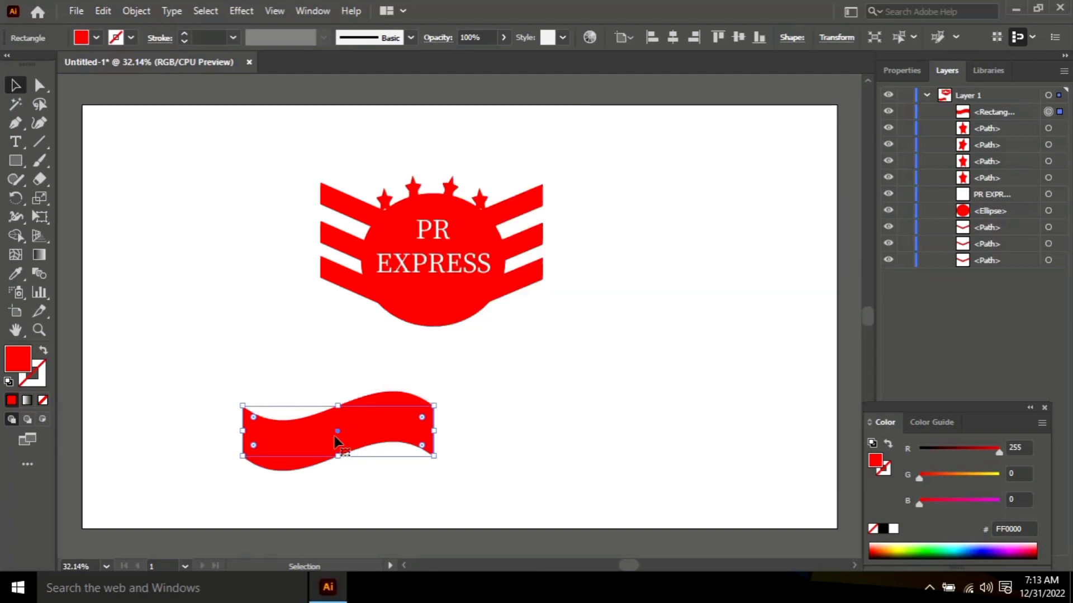
- Move the waved banner up against the ellipse's lower edge and enlarge it to slightly more than the width of the wings
drag(335, 439, 433, 355)
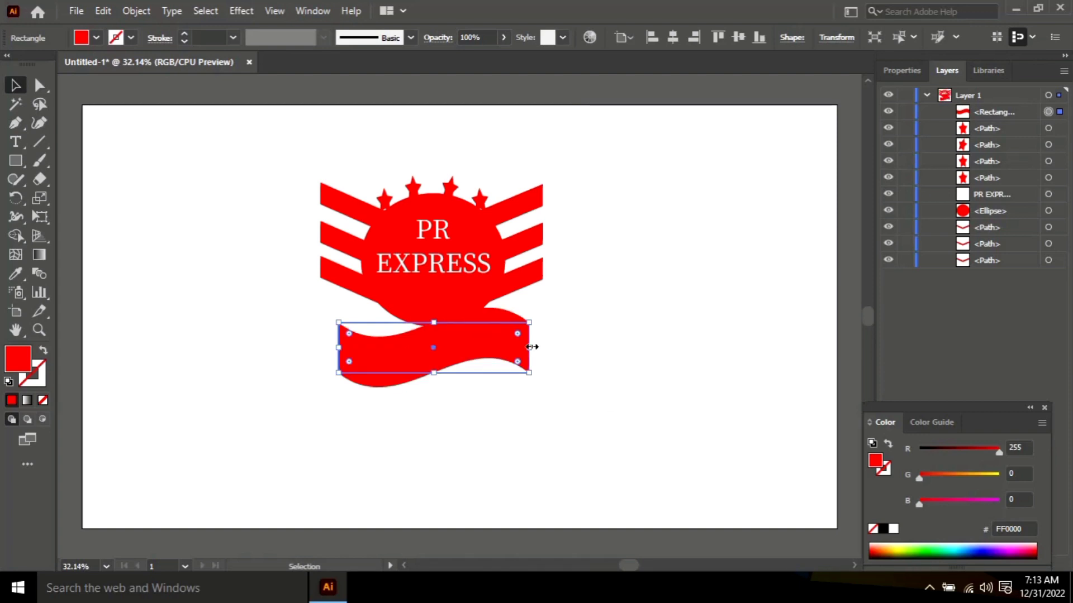
drag(530, 347, 573, 347)
mouse_move(456, 342)
mouse_down()
mouse_move(436, 350)
mouse_move(470, 350)
mouse_move(438, 352)
mouse_up()
click(601, 464)
click(462, 355)
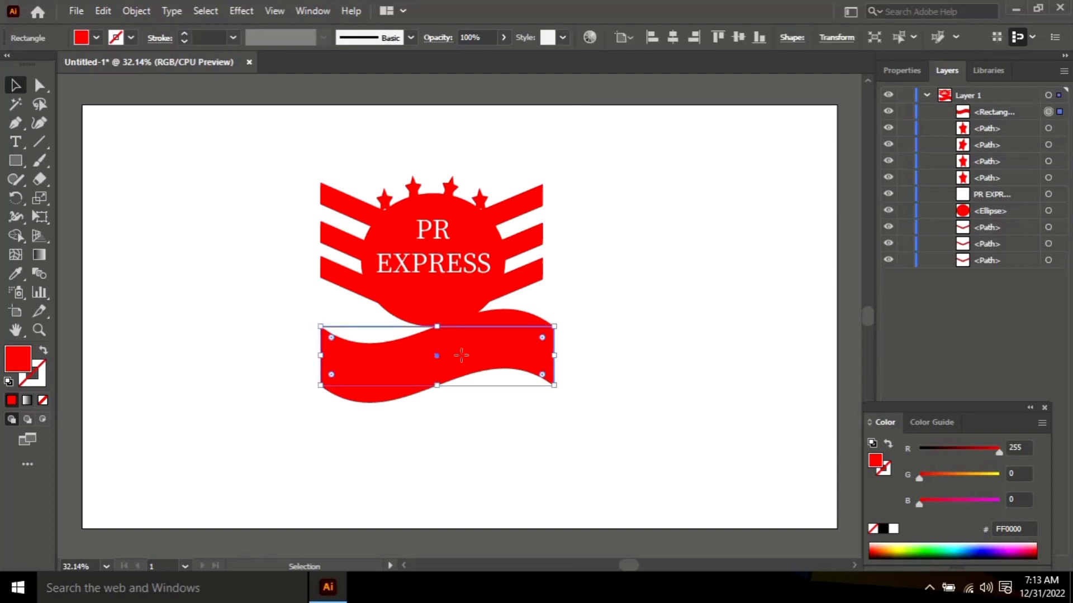
- Try a second Warp effect on the banner, previewing styles such as Shell Upper, Bulge, Arch, Arc Lower and Arc
click(241, 10)
mouse_move(292, 216)
click(445, 269)
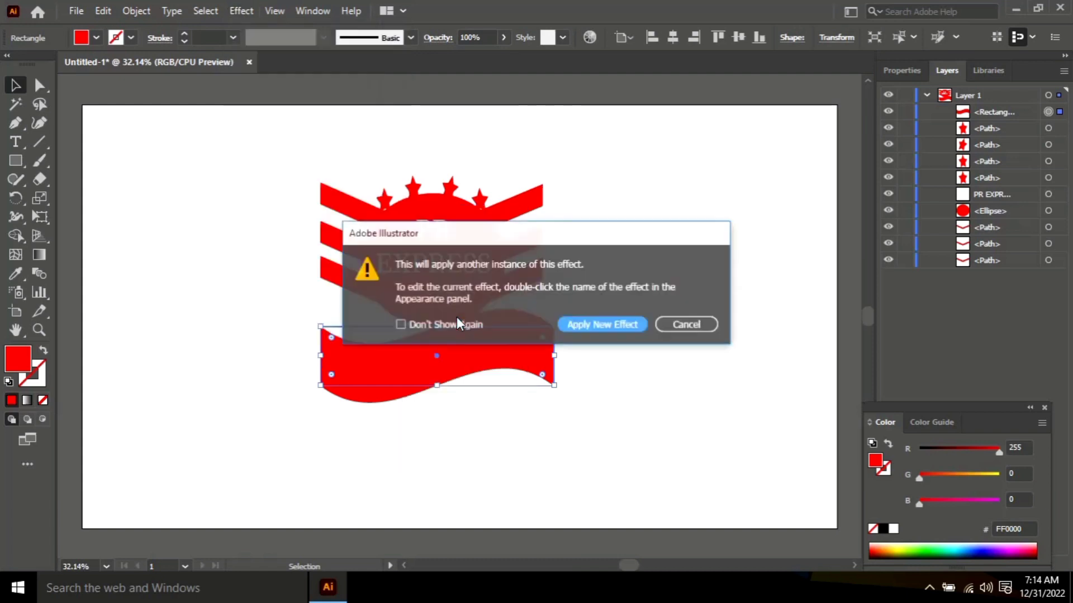
click(605, 325)
drag(579, 178, 769, 203)
click(745, 227)
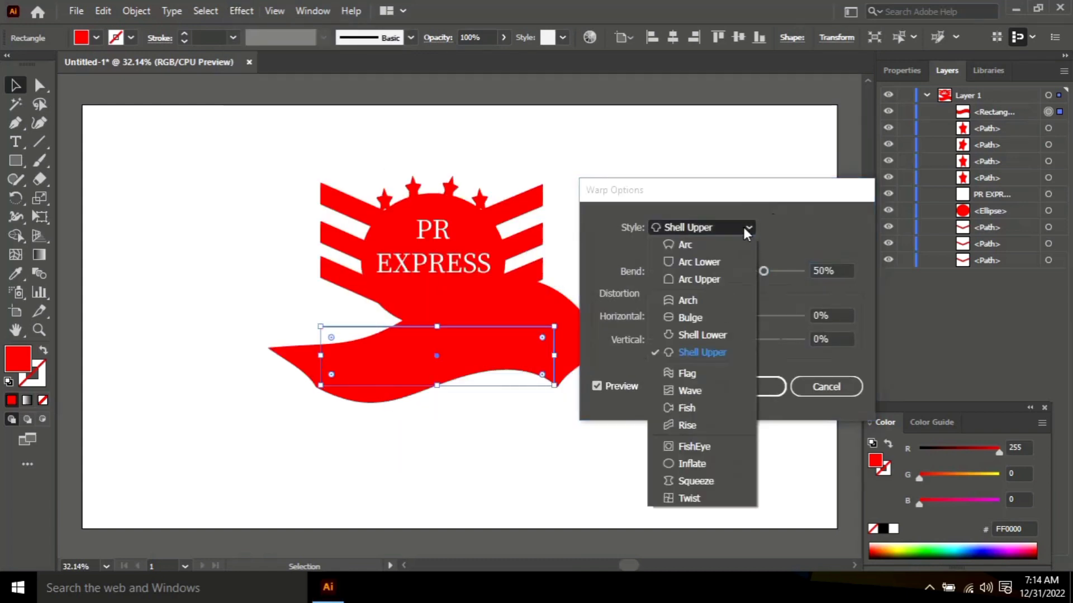
click(691, 335)
click(701, 319)
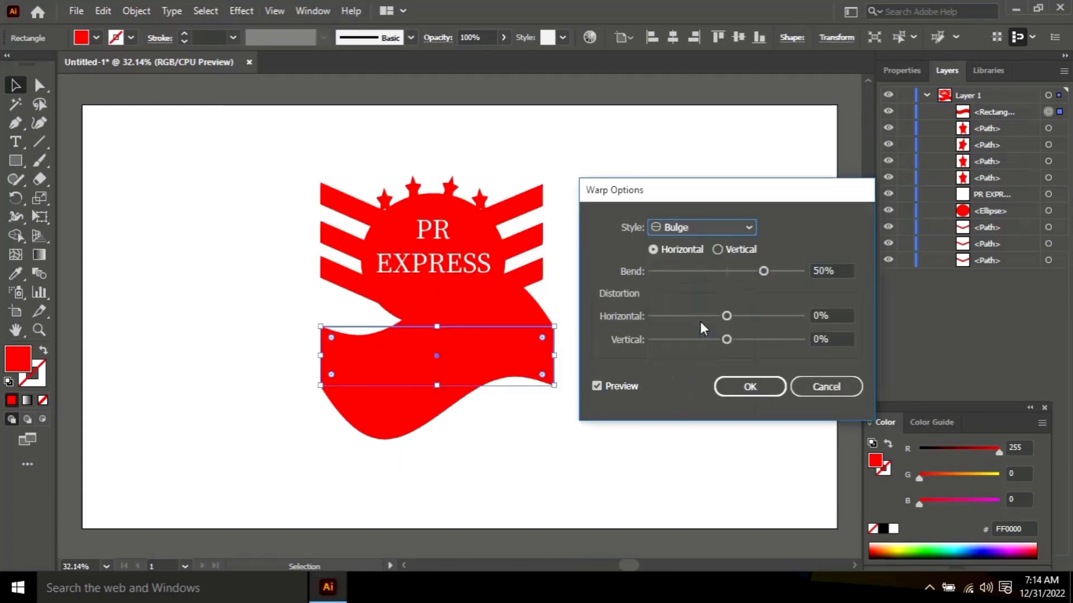
click(748, 227)
click(696, 300)
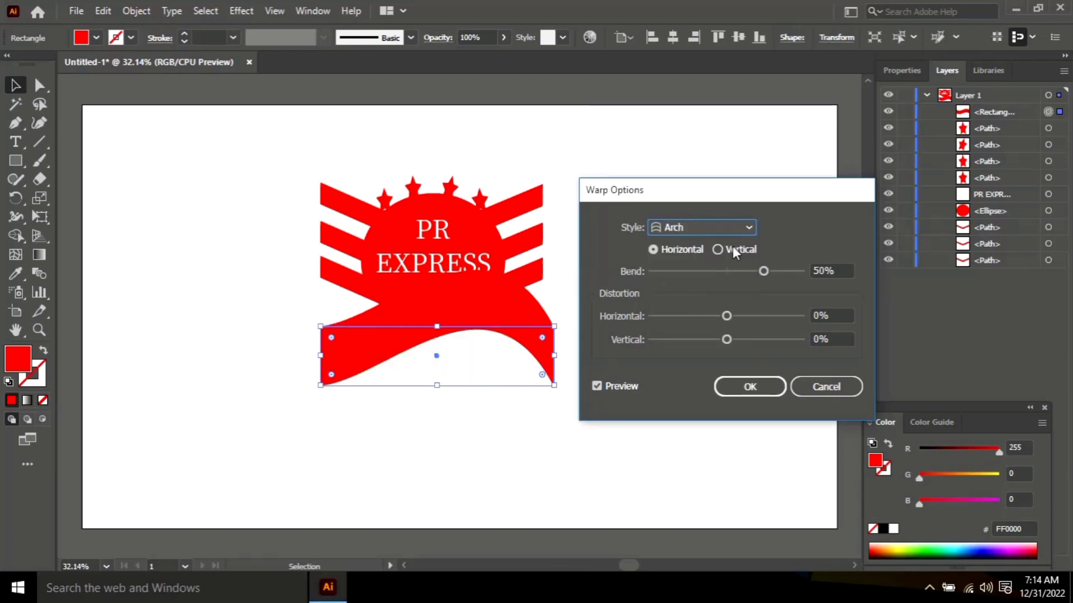
click(746, 227)
click(720, 279)
click(735, 228)
click(726, 262)
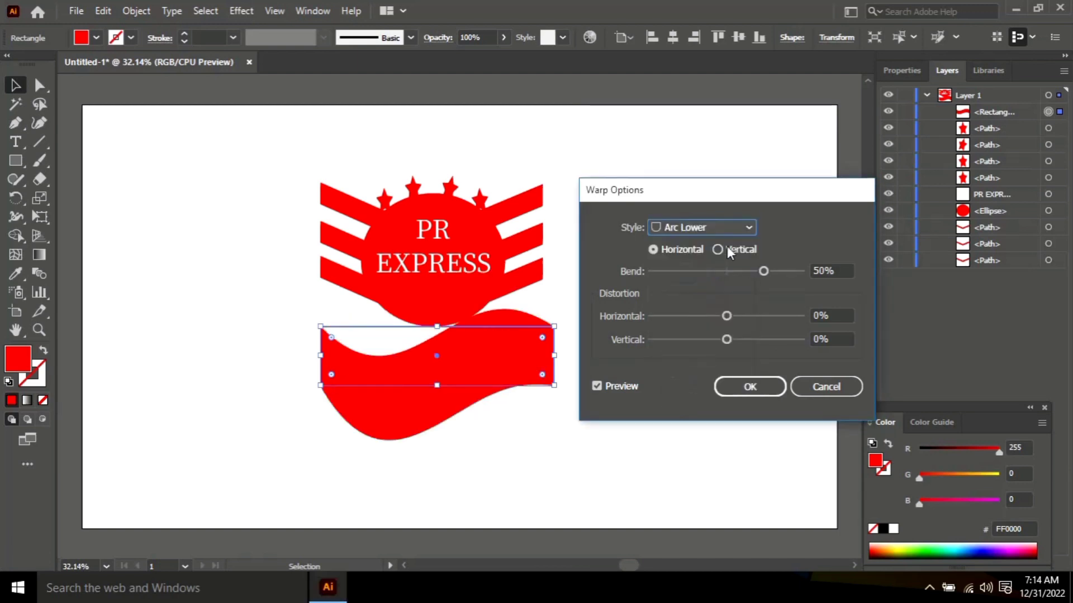
click(723, 228)
click(720, 245)
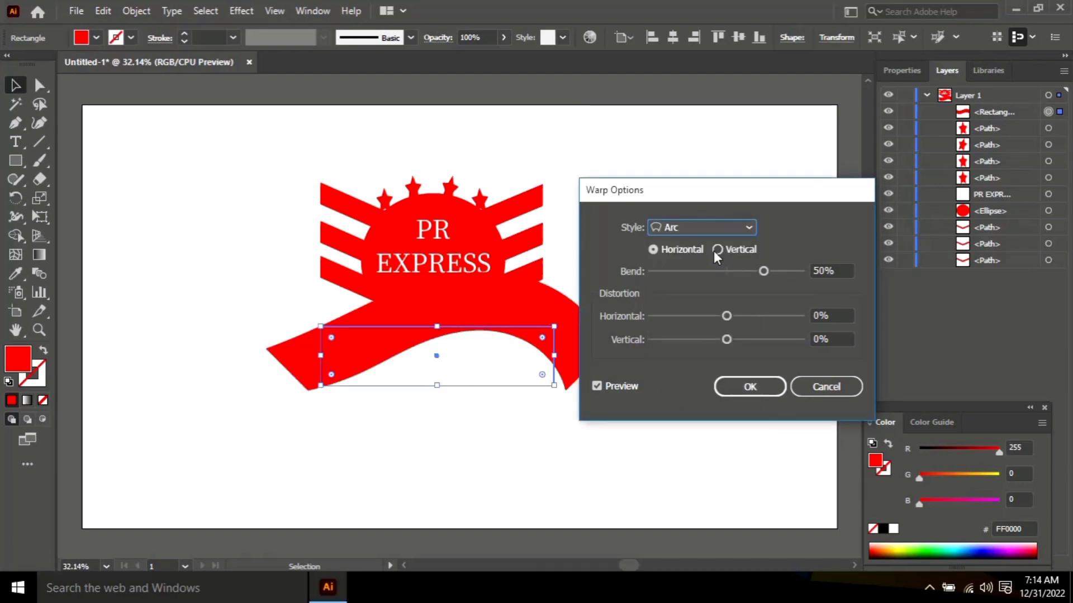
- Cancel the additional warp and delete the waved banner
click(826, 386)
key(Delete)
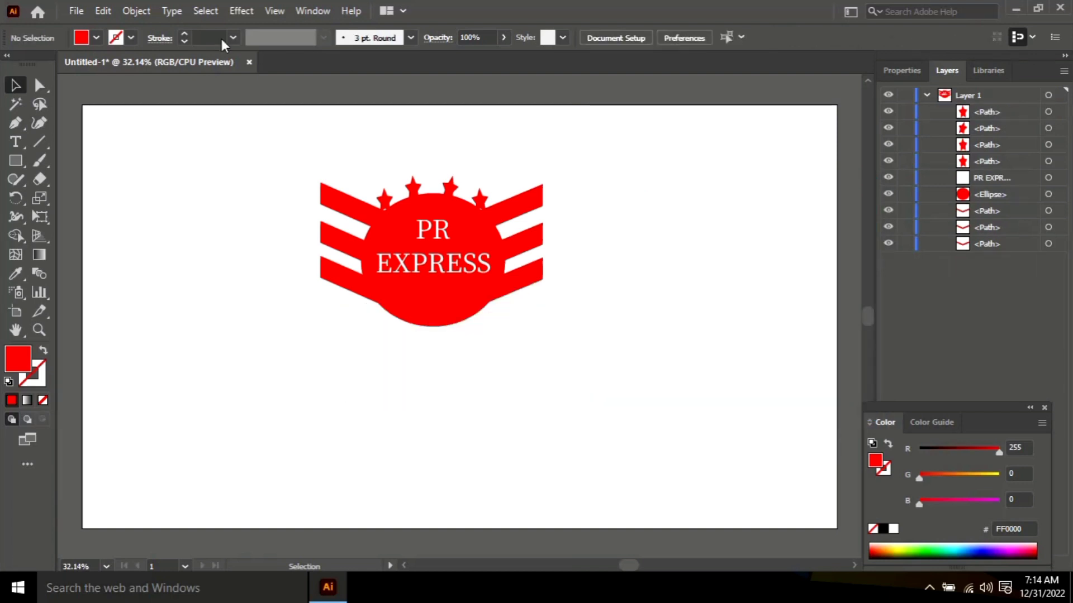
- Draw a new wide red rectangle below the emblem for a banner
click(15, 160)
mouse_move(229, 361)
mouse_down()
mouse_move(390, 419)
mouse_move(434, 416)
mouse_up()
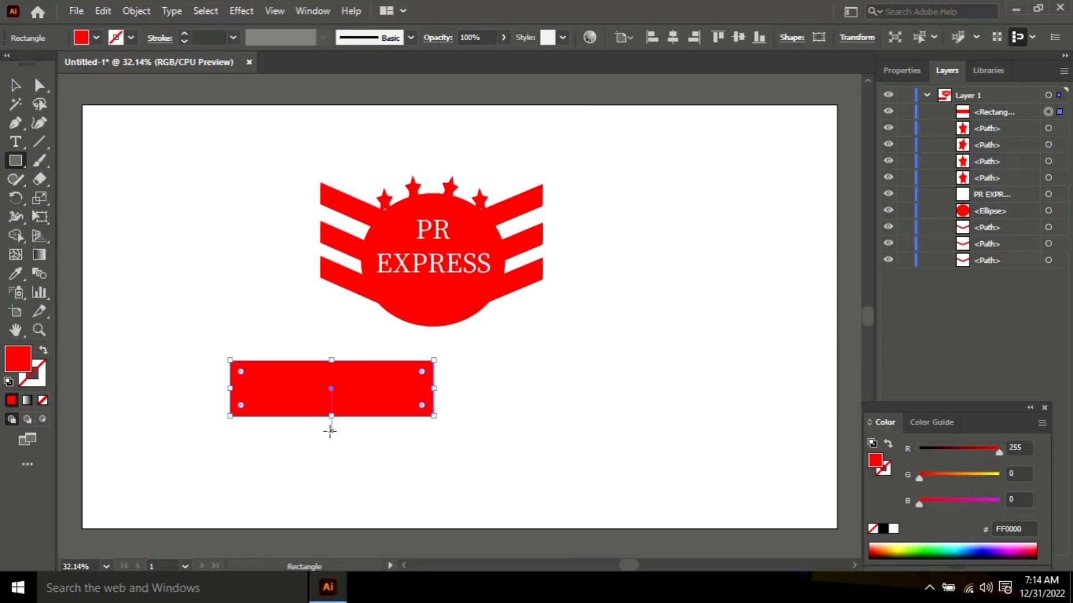
click(242, 11)
mouse_move(316, 214)
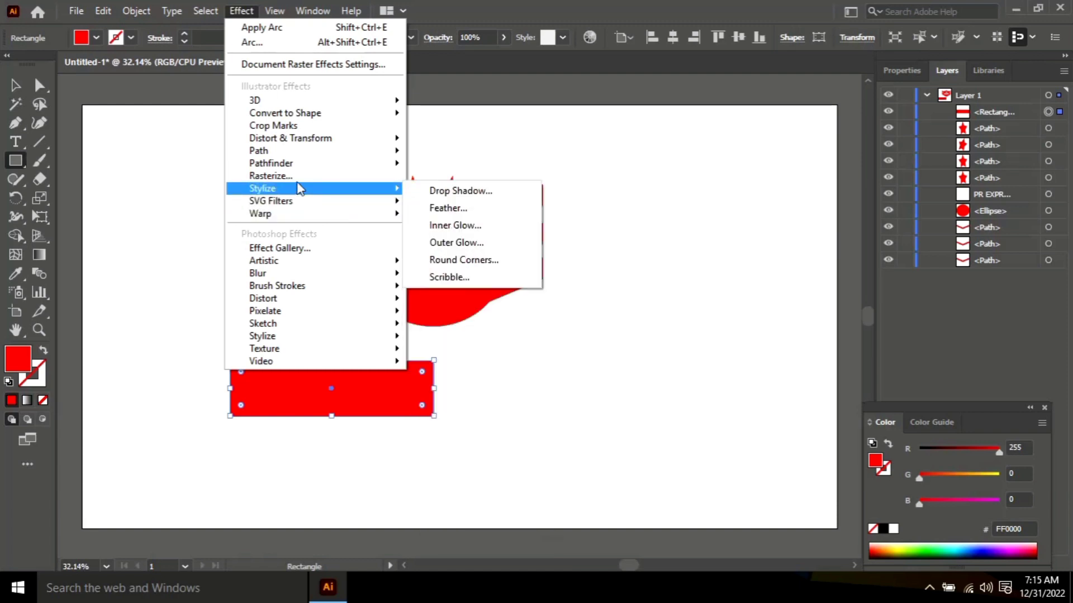
mouse_move(310, 140)
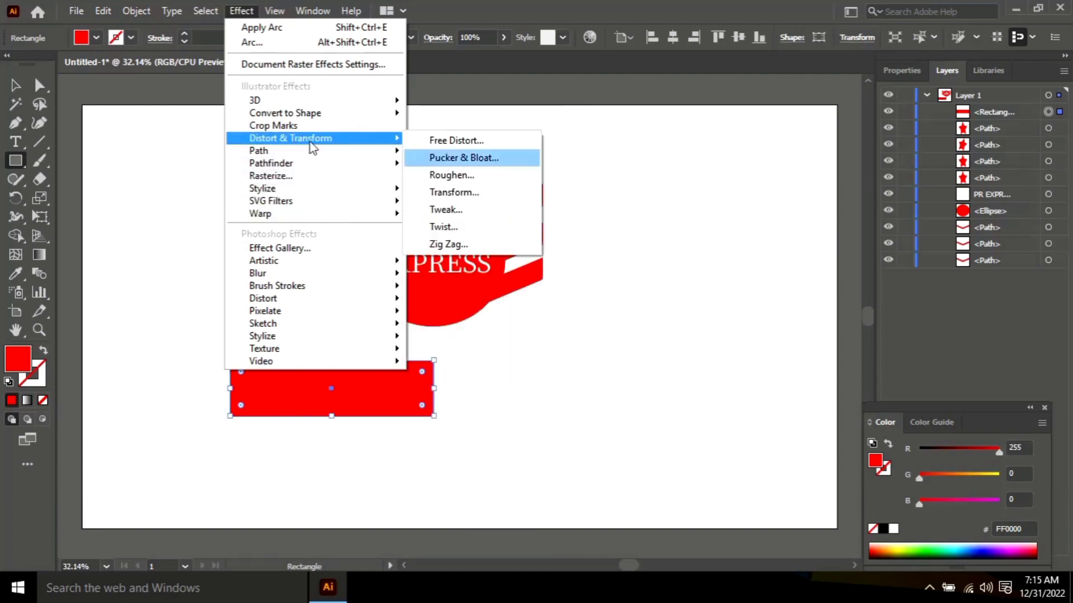
click(455, 244)
click(885, 412)
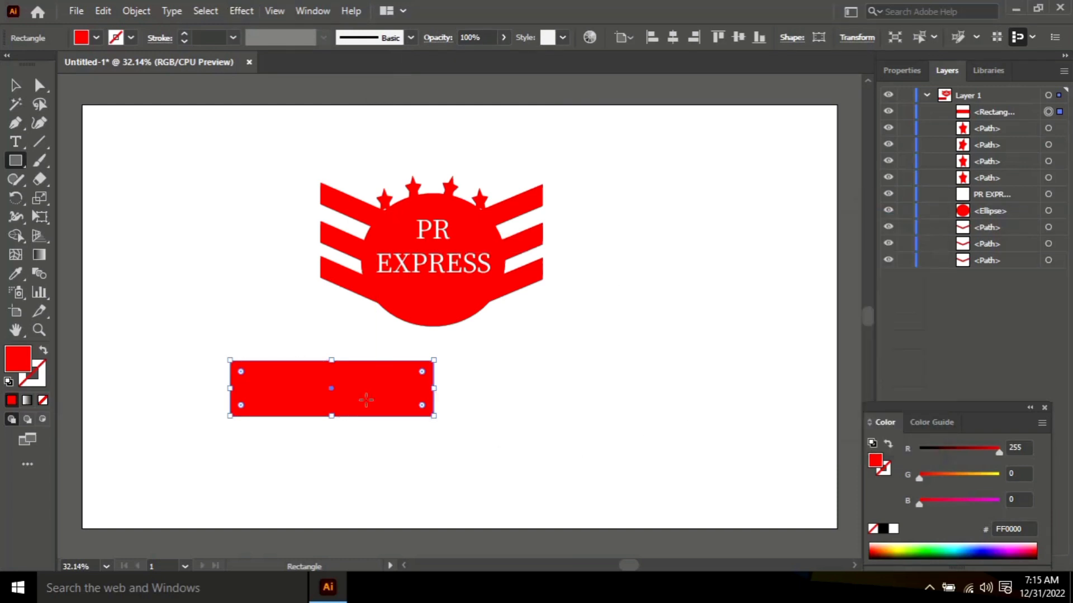
click(237, 17)
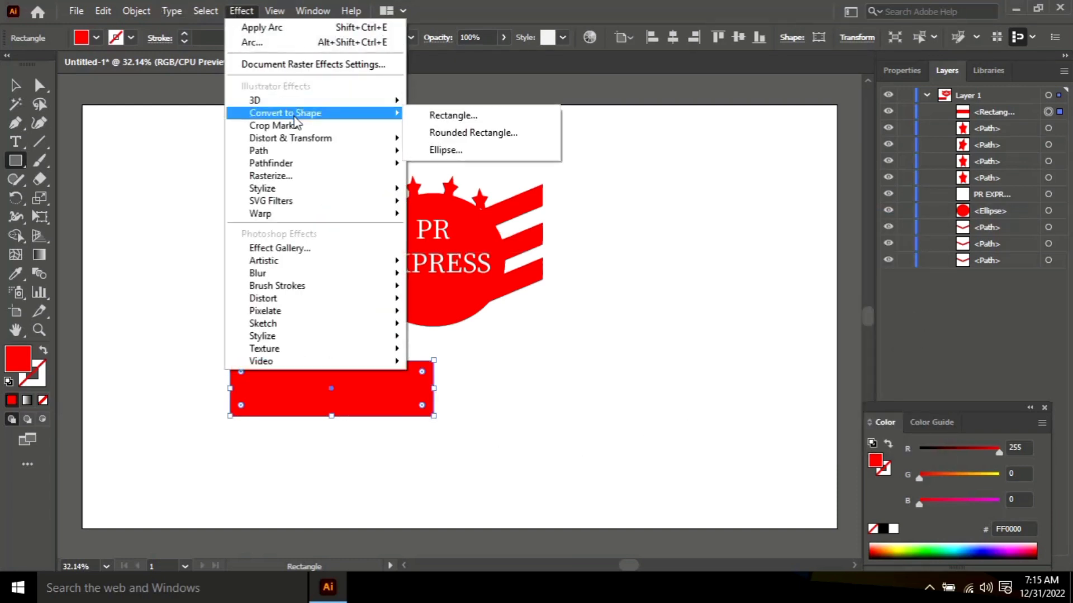
mouse_move(299, 140)
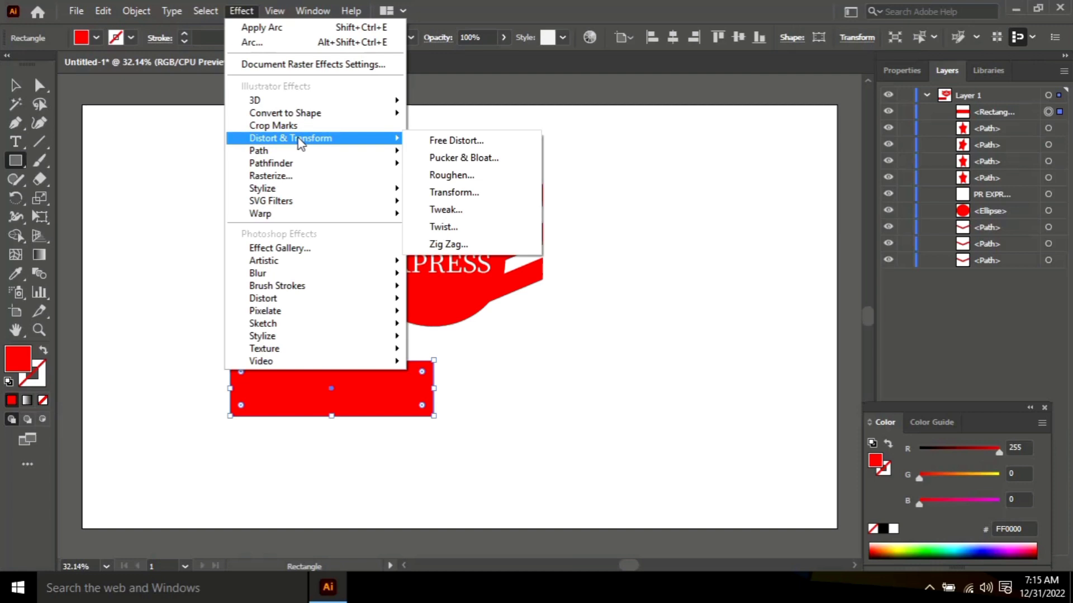
click(469, 211)
click(626, 394)
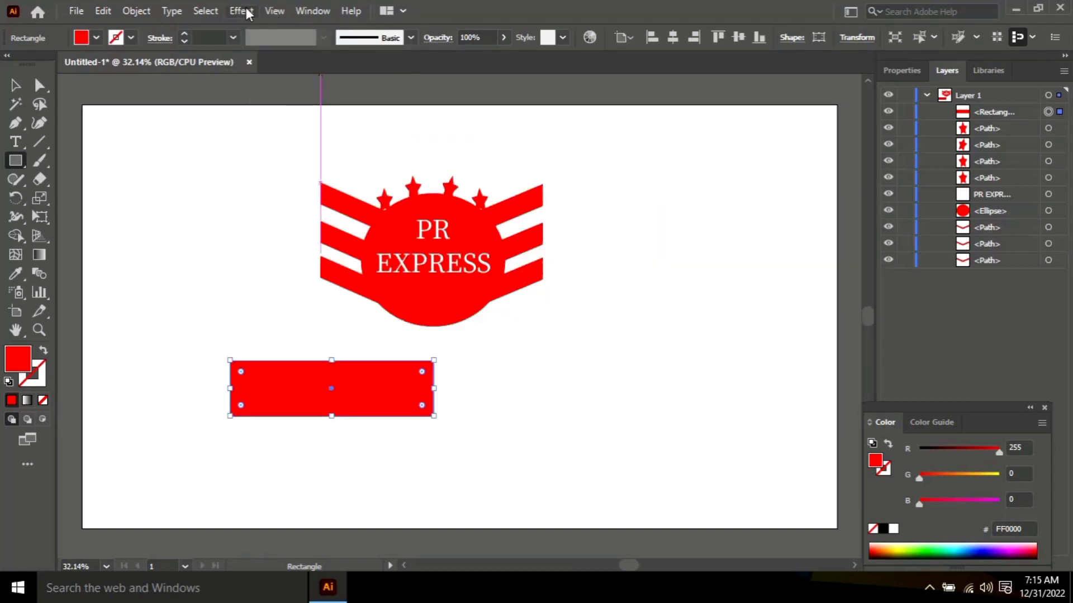
- Apply a horizontal Arc warp with a 50% bend to the new rectangle
click(241, 11)
click(483, 212)
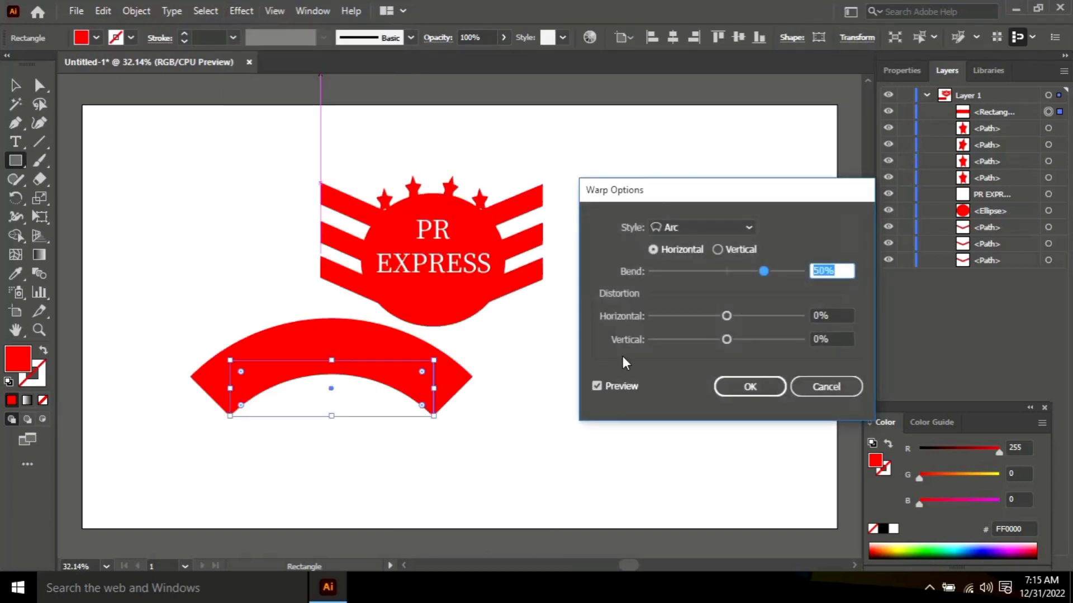
click(757, 387)
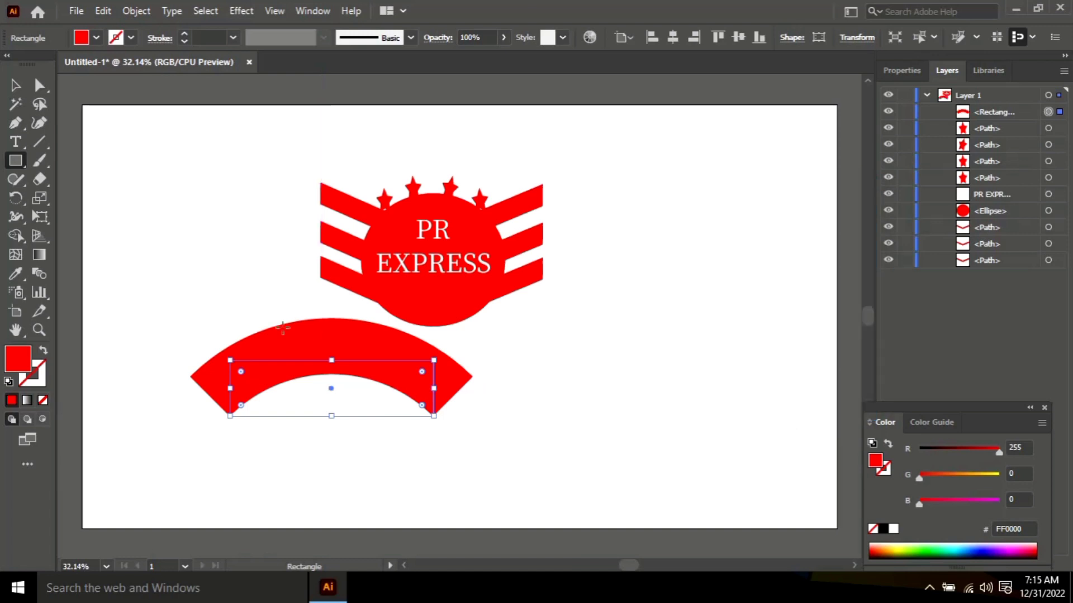
- Make the arched banner narrower and place it over the ellipse's lower edge, centred beneath the text
key(v)
drag(383, 339, 486, 369)
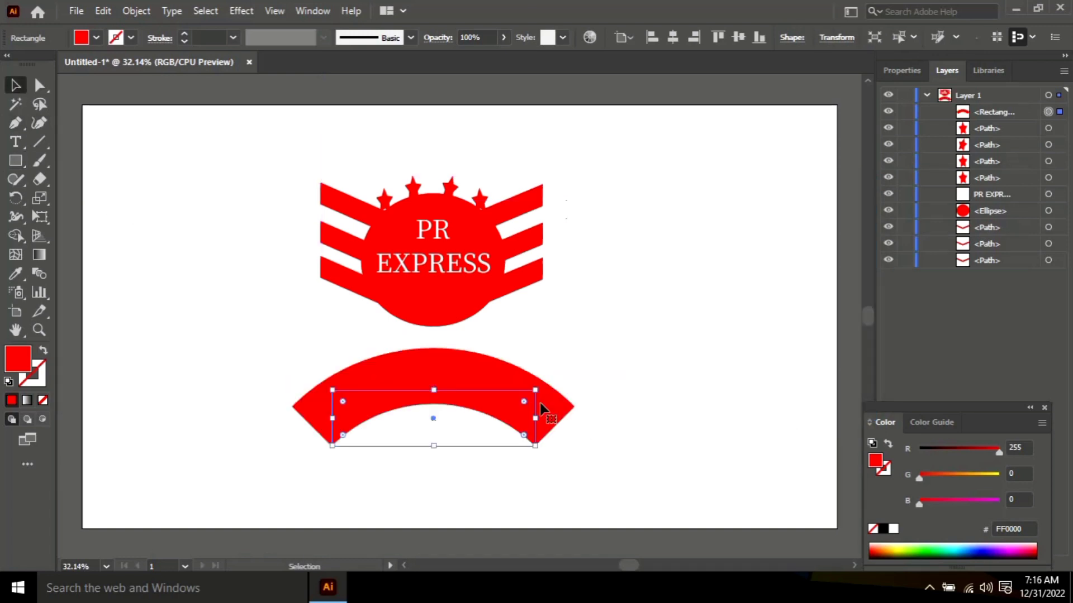
drag(537, 418, 484, 420)
drag(414, 444, 445, 453)
drag(445, 416, 432, 322)
click(472, 451)
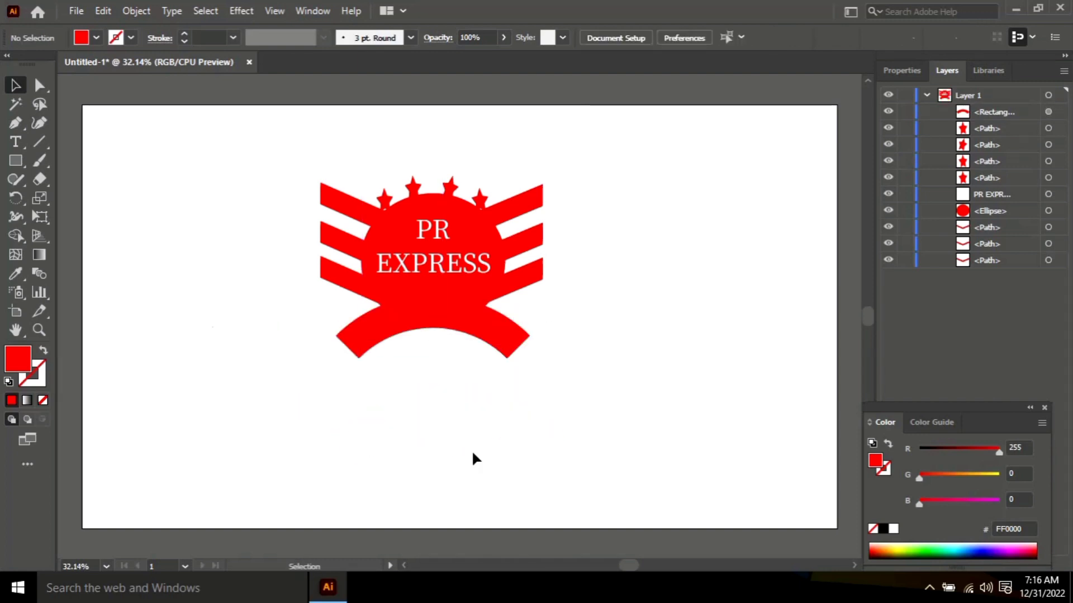
- Stretch the arched banner slightly to the right
click(510, 354)
drag(517, 359, 529, 362)
click(545, 396)
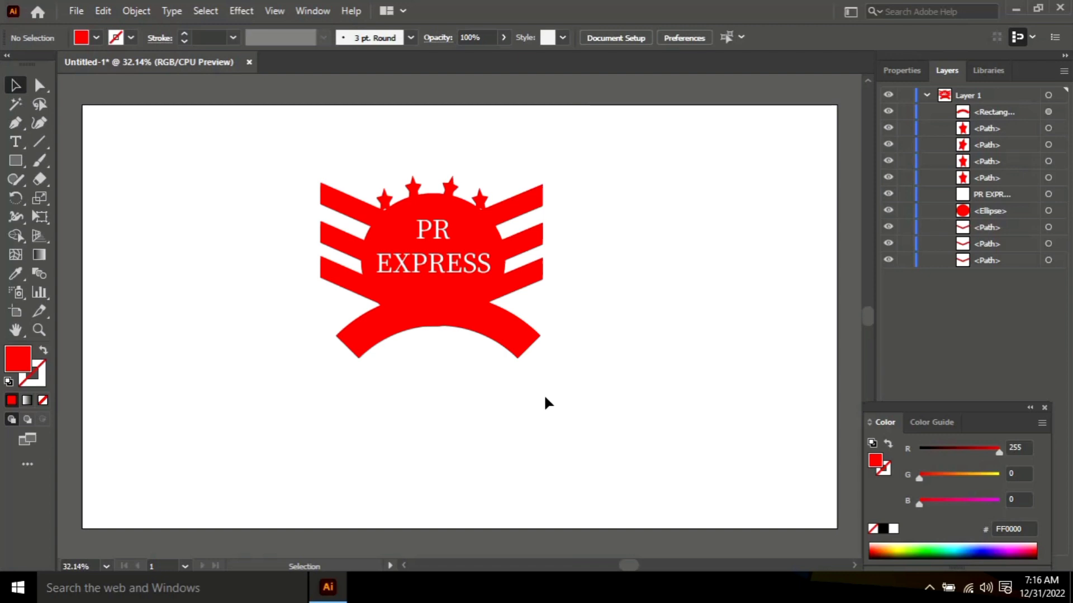
- Expand the "PR EXPRESS" text into editable shapes
click(438, 240)
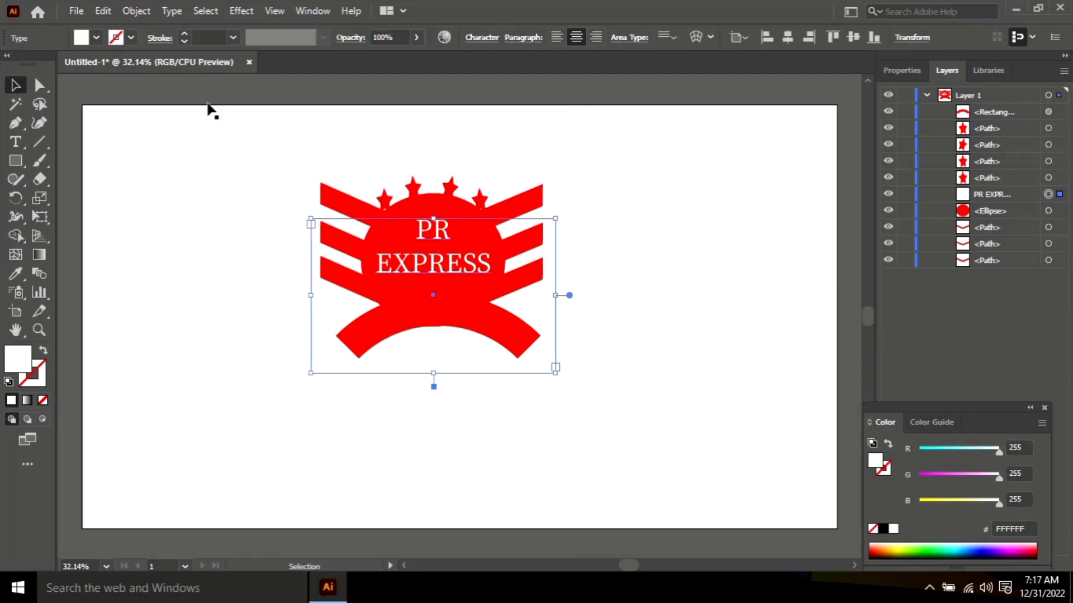
click(172, 11)
mouse_move(136, 11)
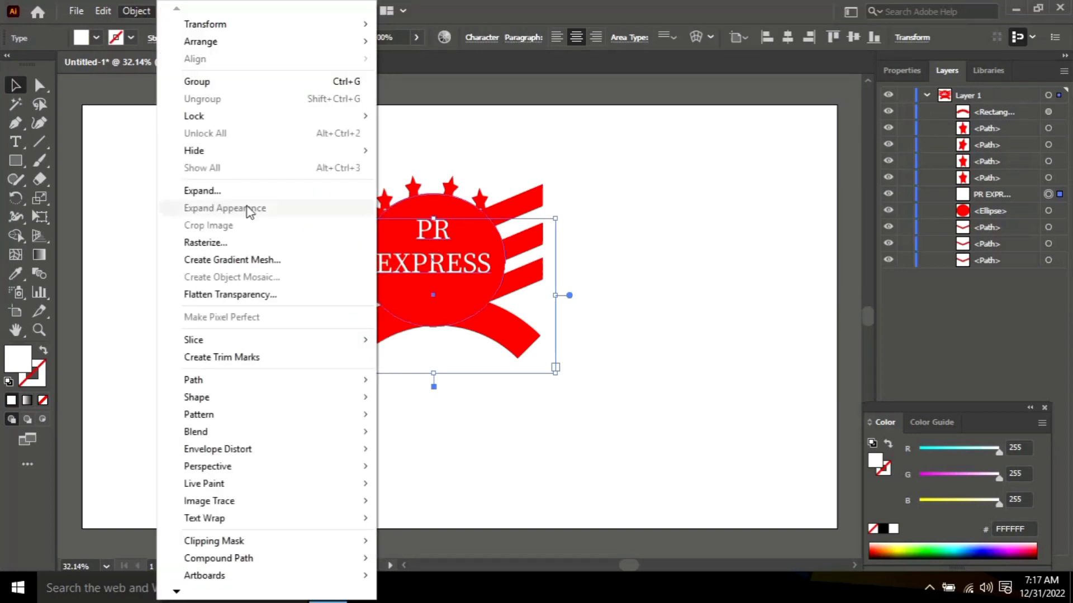
click(243, 192)
click(503, 380)
click(701, 326)
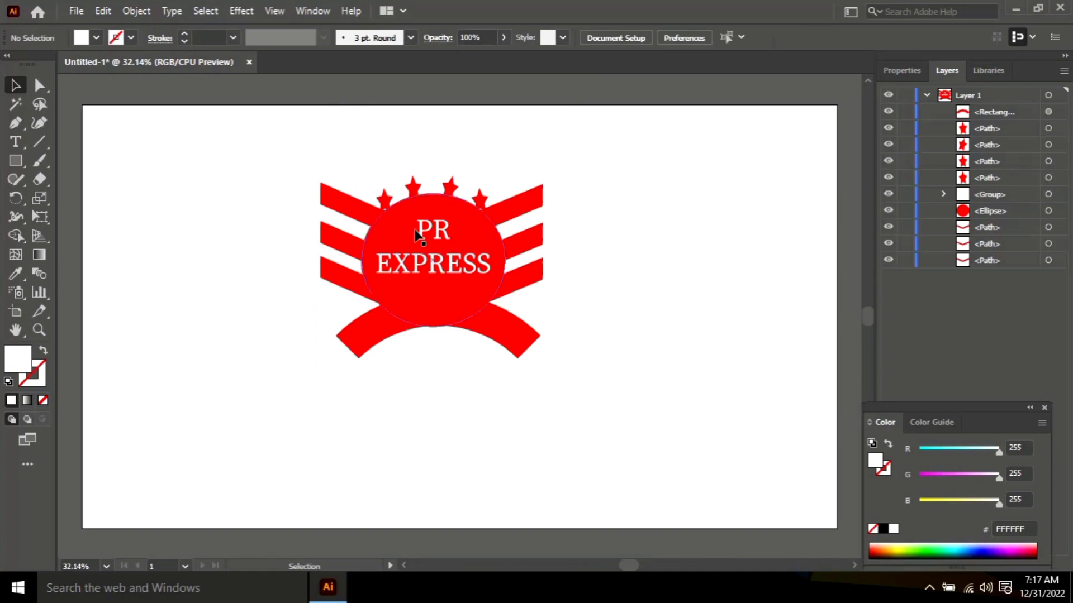
- Lock the red ellipse and the wing paths so that the letter shapes can be moved separately
click(943, 195)
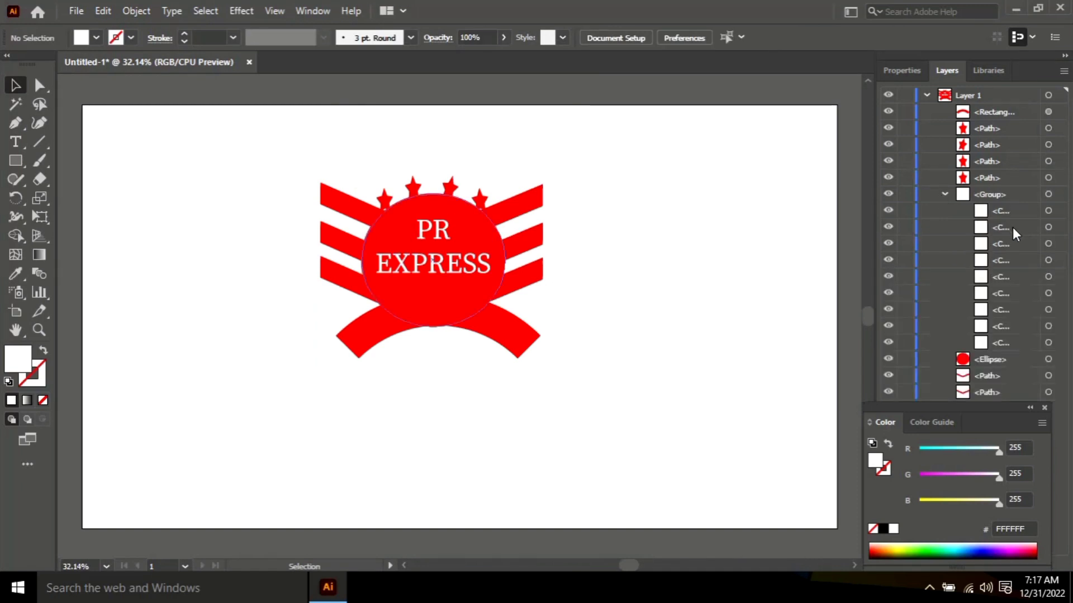
click(1034, 278)
click(38, 85)
click(16, 85)
drag(425, 225, 428, 234)
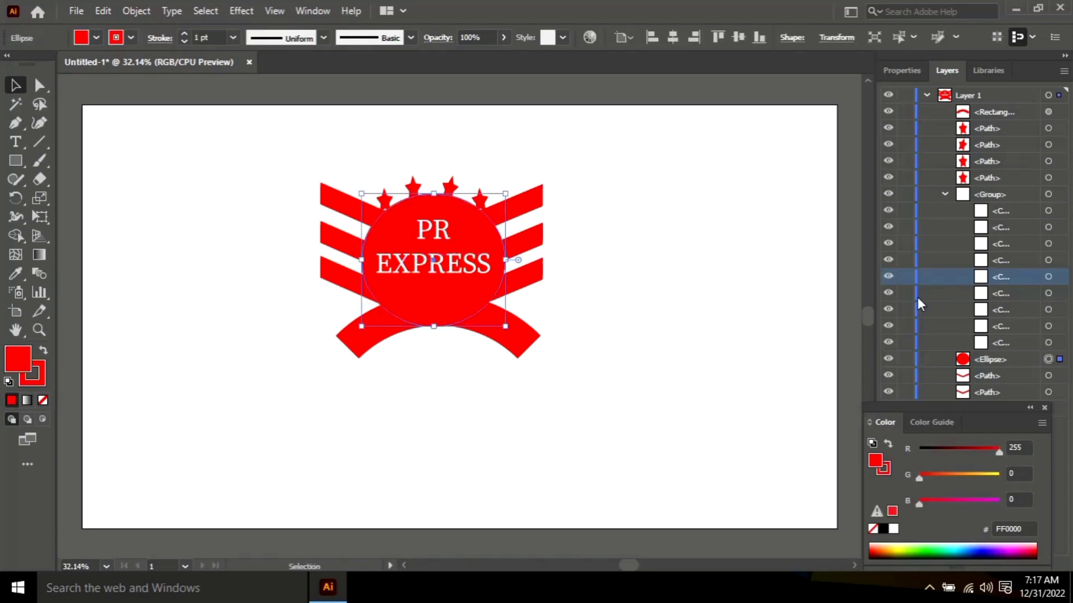
click(905, 360)
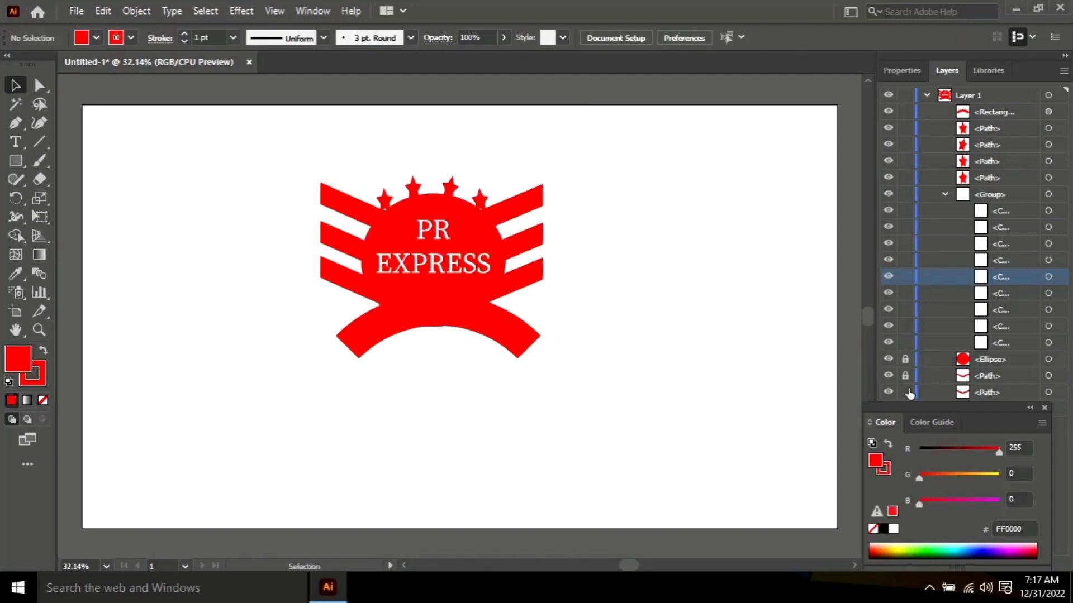
mouse_move(1000, 410)
mouse_down()
mouse_move(859, 500)
mouse_move(1045, 423)
mouse_move(1010, 400)
mouse_up()
click(905, 408)
- Ungroup the expanded "PR EXPRESS" text into separate letter shapes
drag(425, 230, 413, 230)
key(ctrl+z)
click(742, 381)
key(ctrl+z)
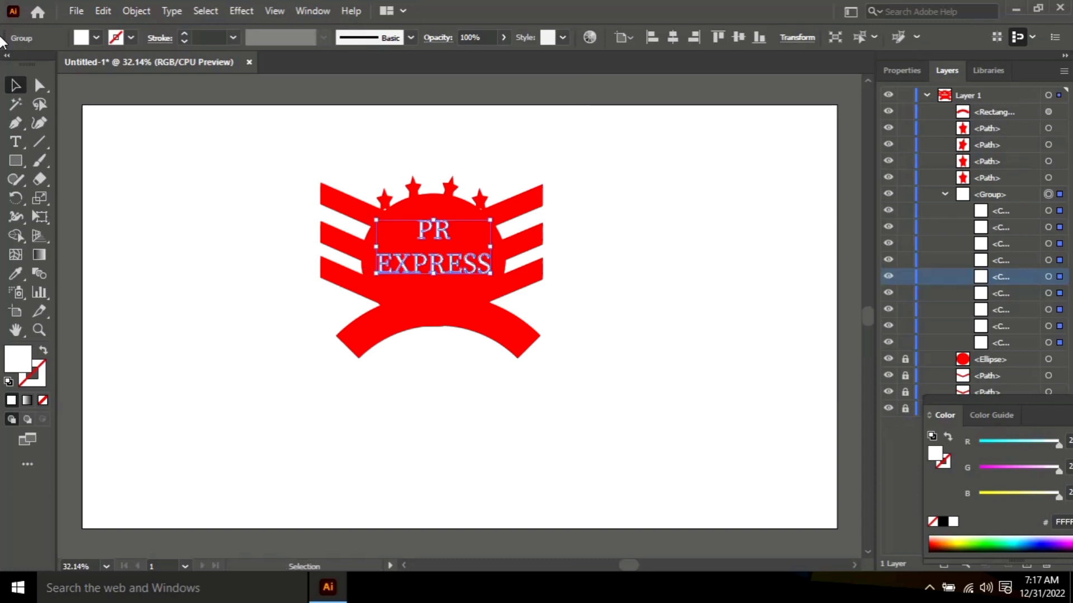
click(130, 11)
click(201, 100)
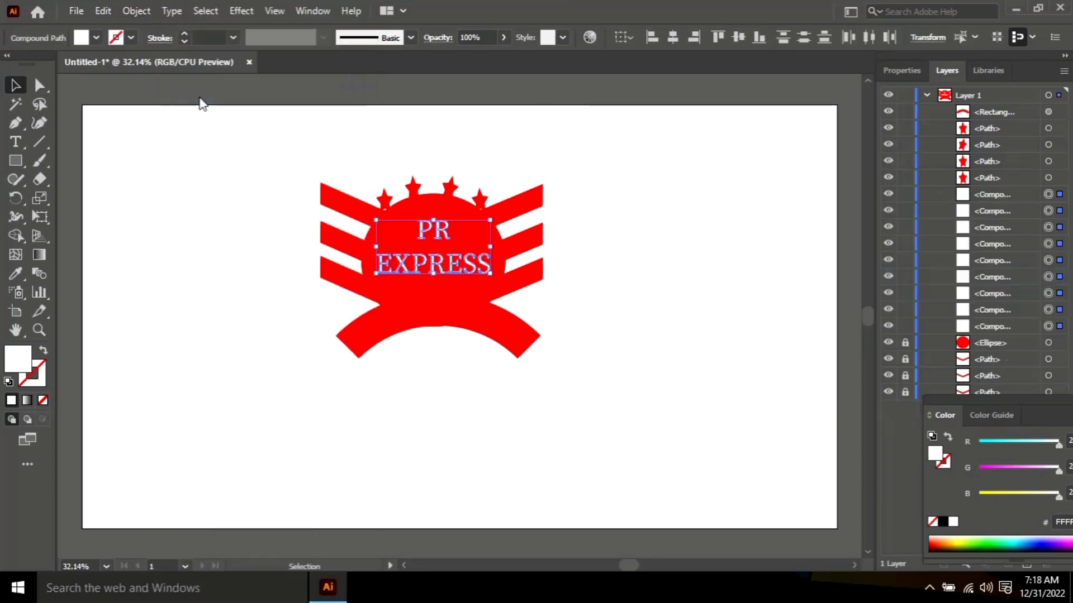
- Move the letters P and R apart above the word "EXPRESS" inside the ellipse
click(627, 318)
drag(424, 229, 401, 226)
click(630, 332)
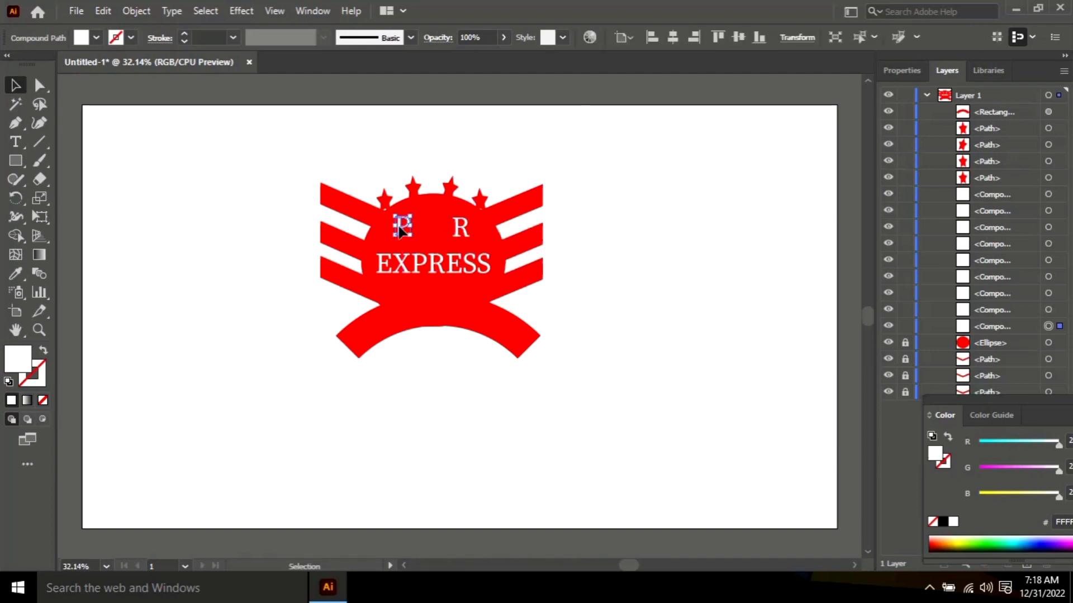
click(665, 351)
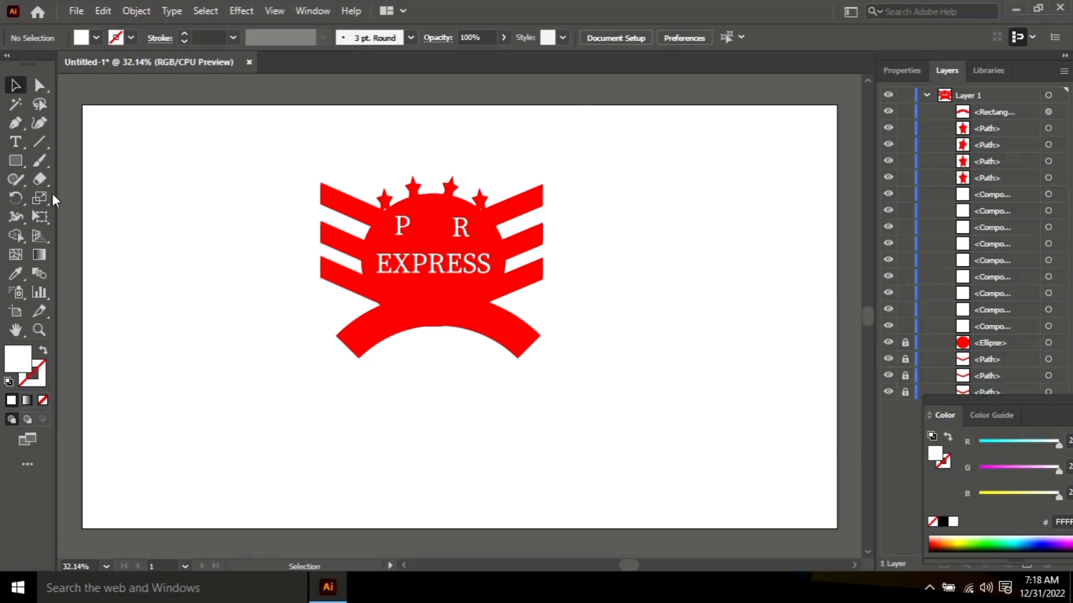
- Try to place area type and type on a path on the arched banner
click(15, 142)
drag(16, 142, 96, 160)
click(426, 311)
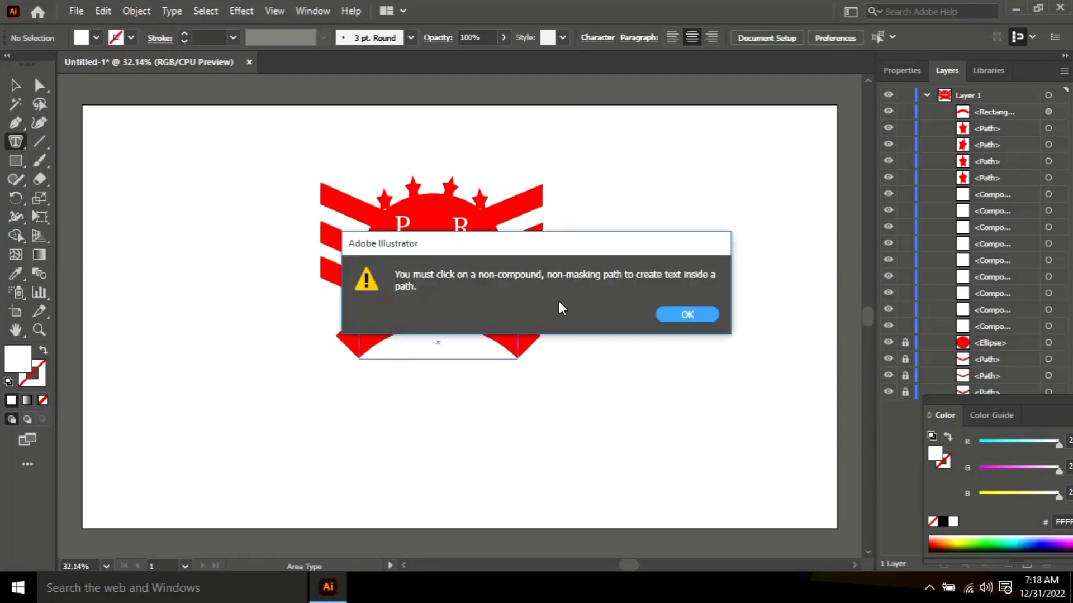
click(678, 316)
drag(18, 144, 104, 180)
click(377, 355)
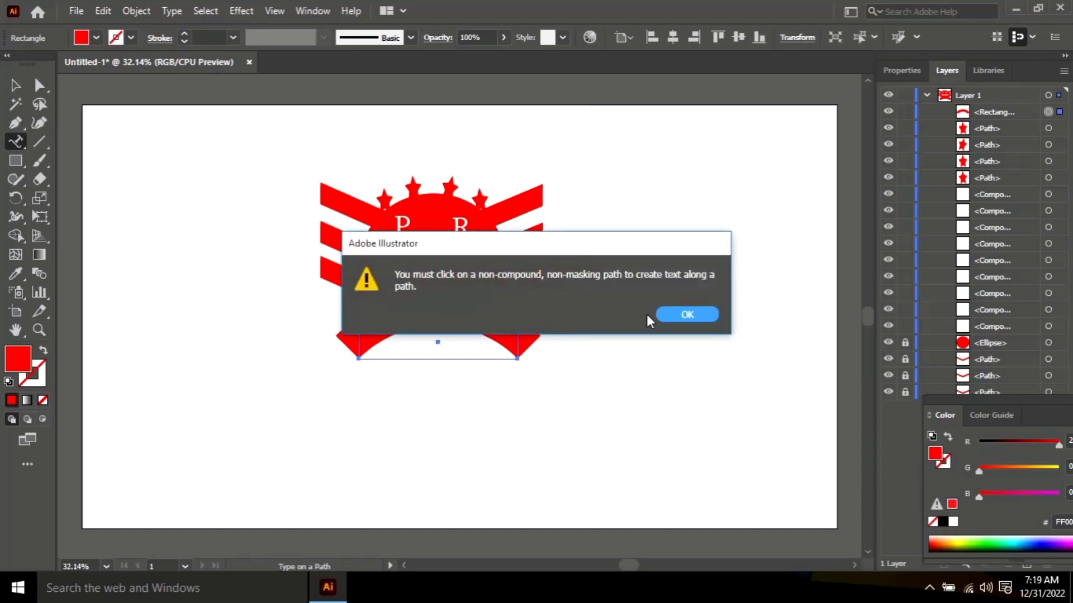
click(678, 317)
drag(15, 142, 78, 162)
click(420, 348)
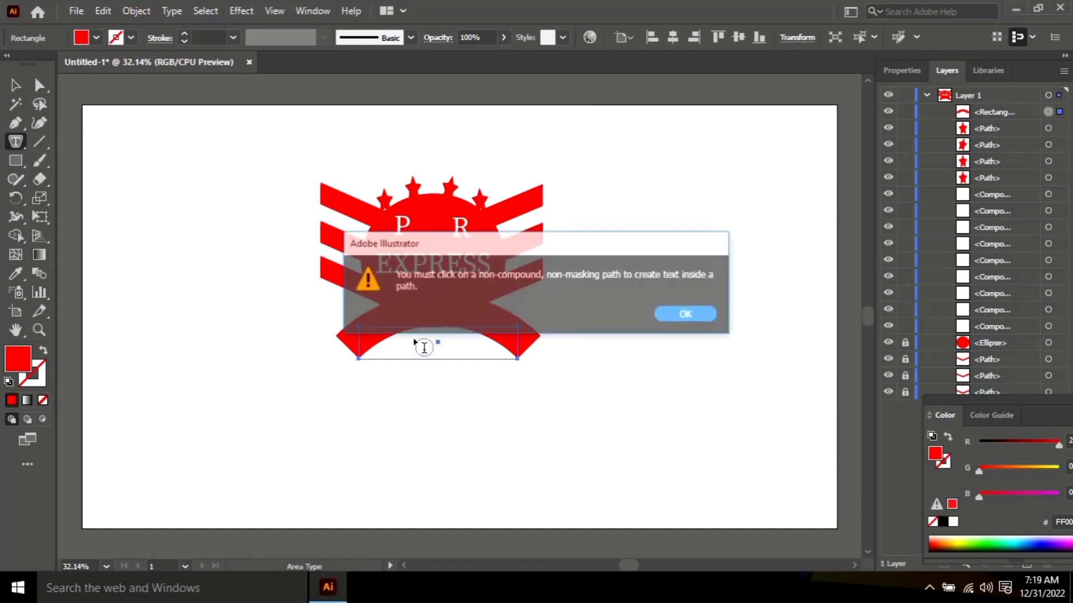
click(703, 316)
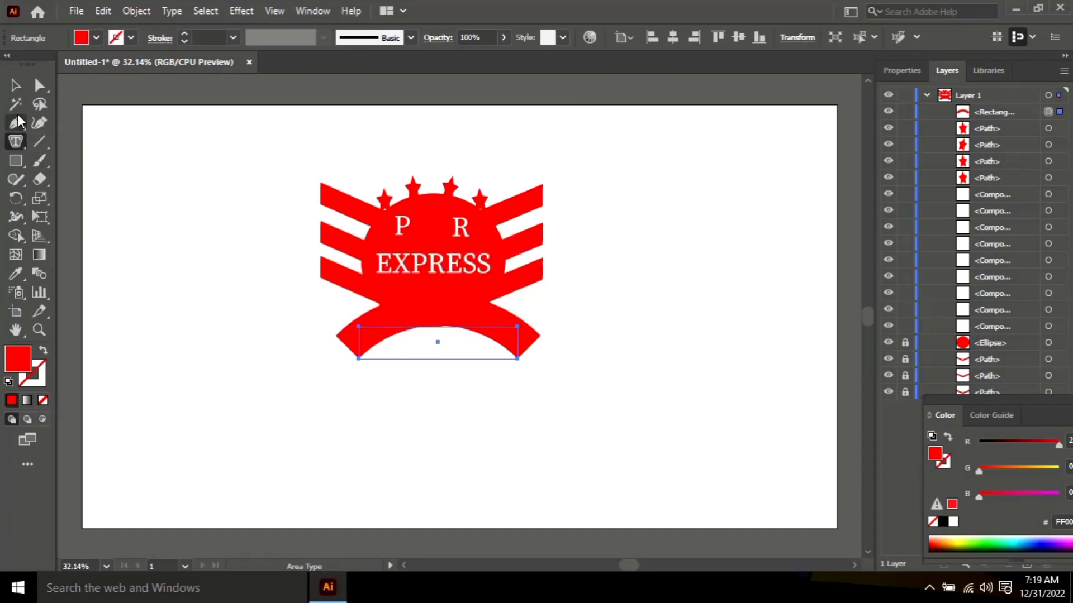
click(398, 453)
click(708, 317)
- Draw a large red ellipse in the empty area below and beside the emblem and convert its outline into a type path
drag(16, 142, 64, 199)
drag(115, 295, 303, 471)
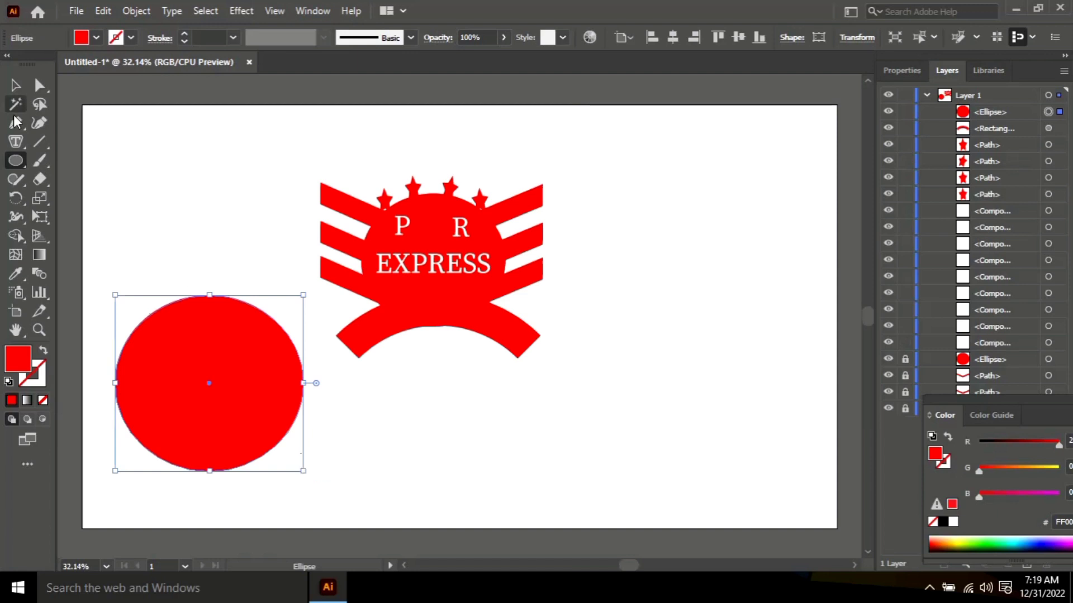
drag(16, 142, 70, 174)
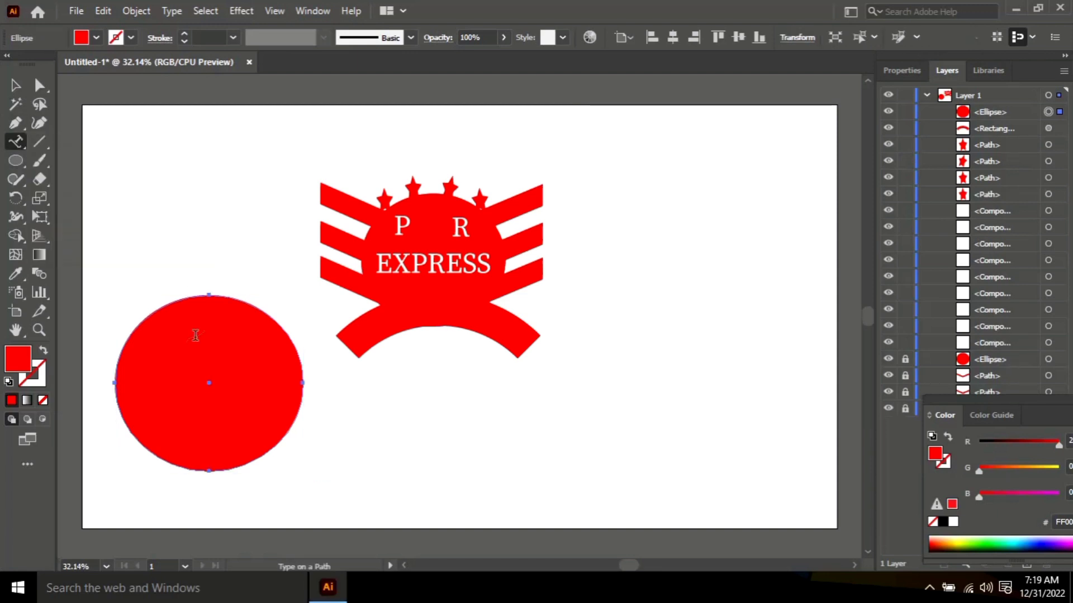
click(175, 300)
click(174, 300)
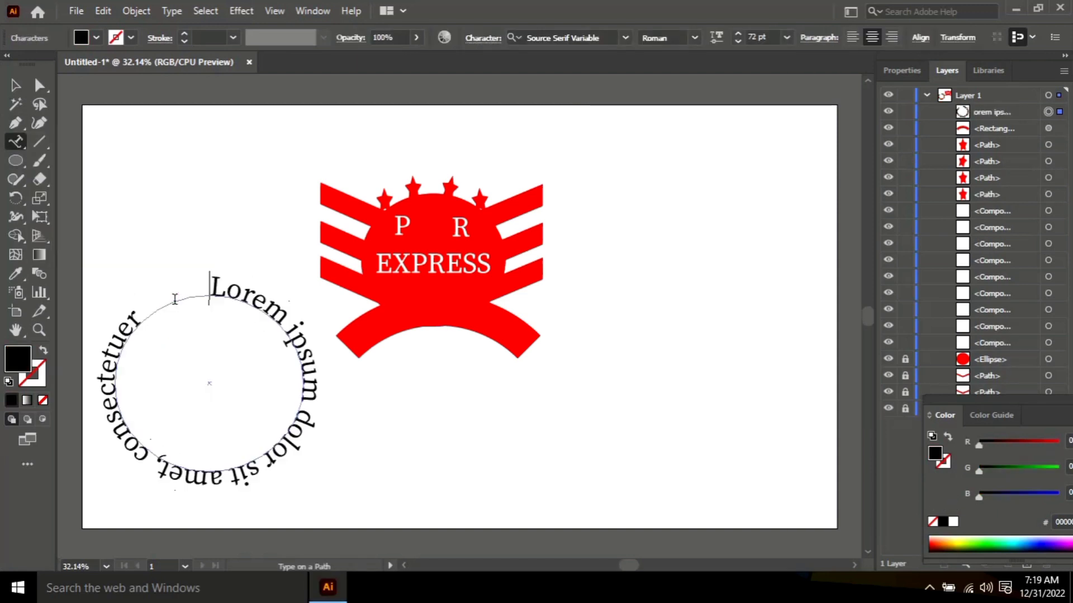
- Replace the placeholder text on the ellipse path with "FAQIRWALI" in capitals
key(Delete)
key(ctrl+a)
key(Delete)
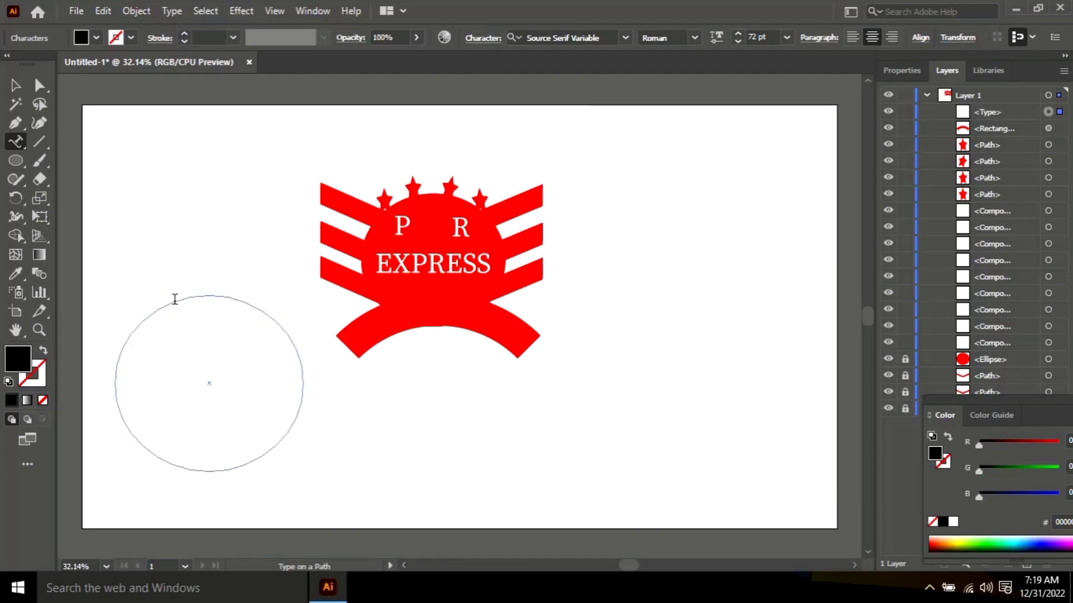
text(fAQ)
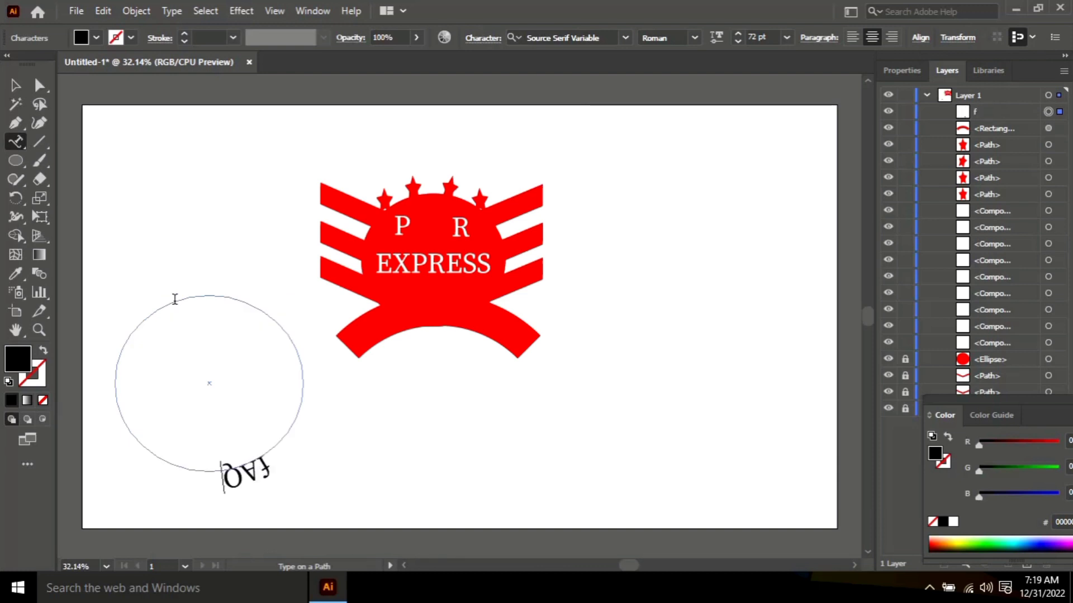
key(ctrl+a)
key(Delete)
text(FAQ)
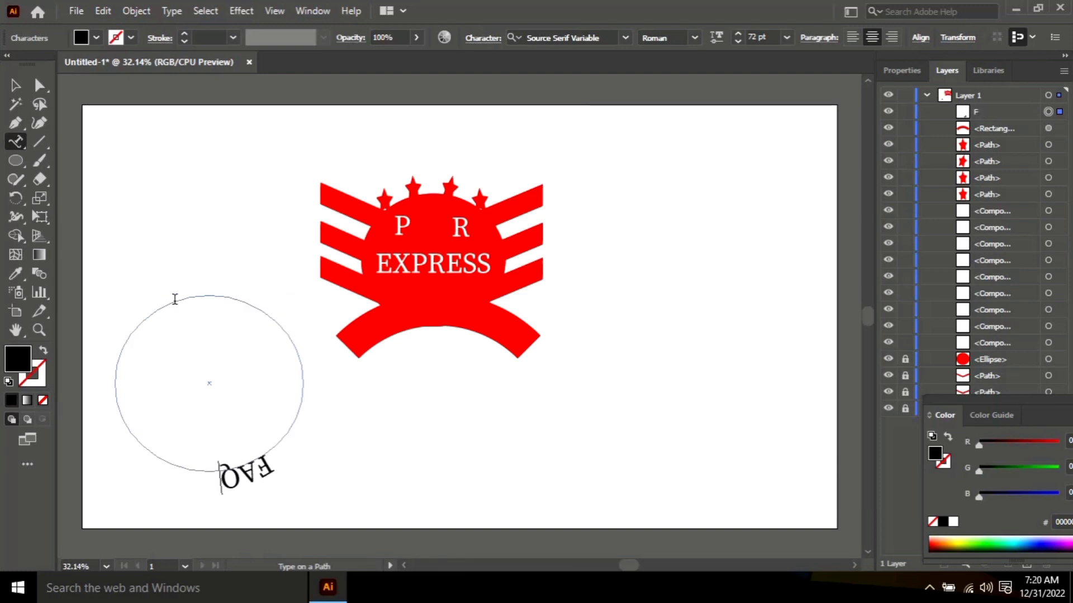
text(IRWALI)
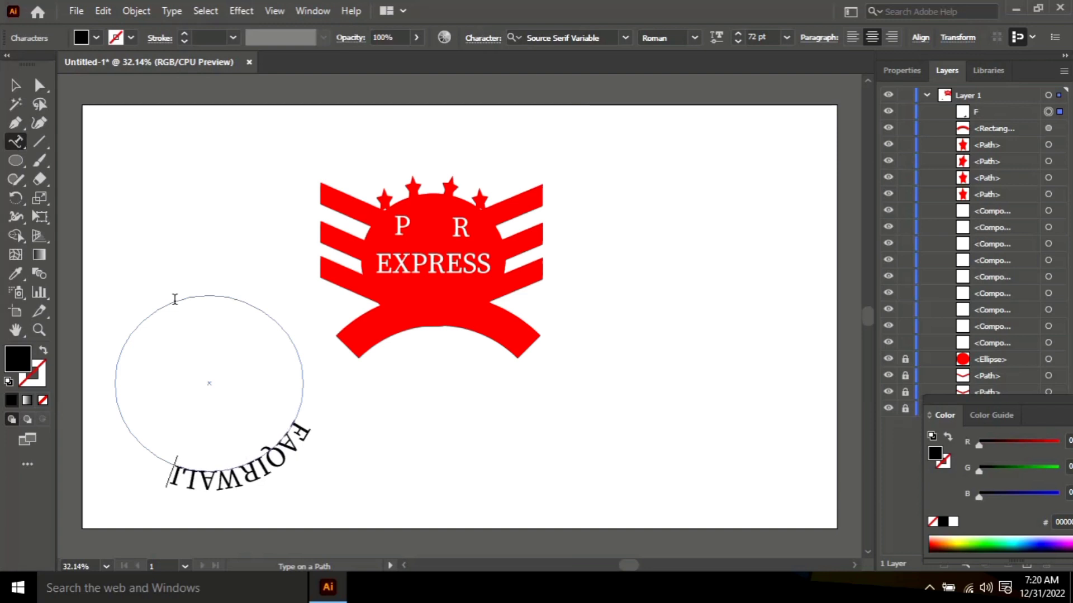
- Try applying a text wrap to the curved "FAQIRWALI" text
click(246, 473)
click(136, 11)
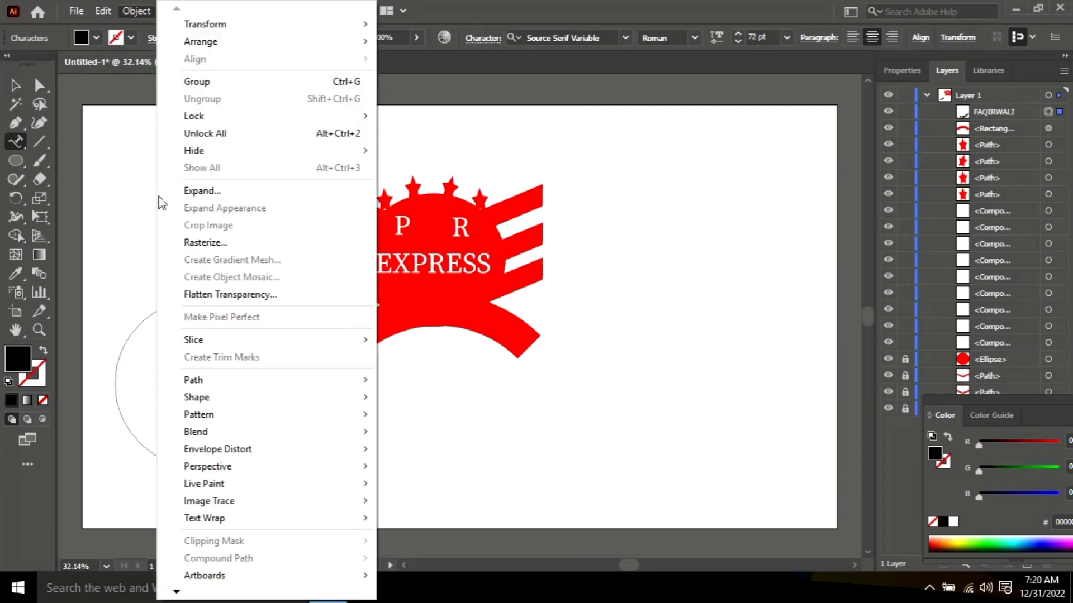
mouse_move(237, 519)
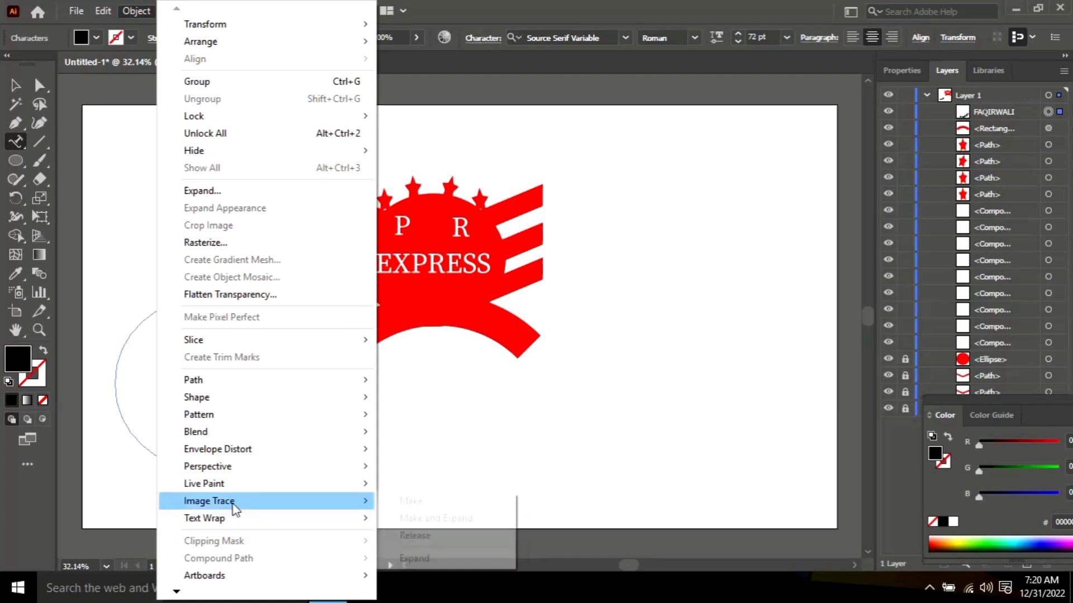
mouse_move(232, 517)
click(421, 518)
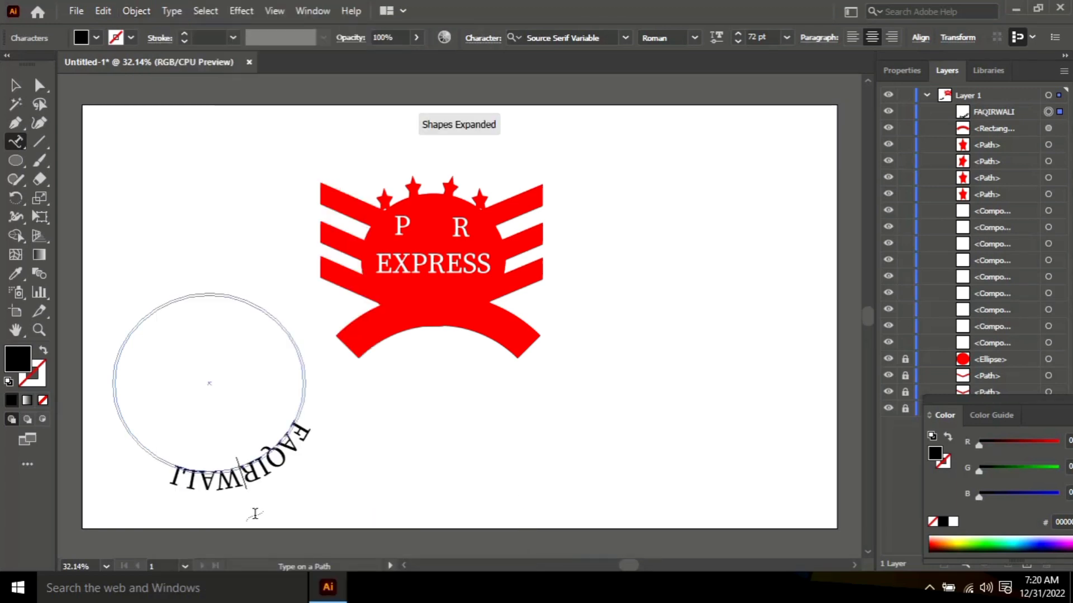
click(131, 13)
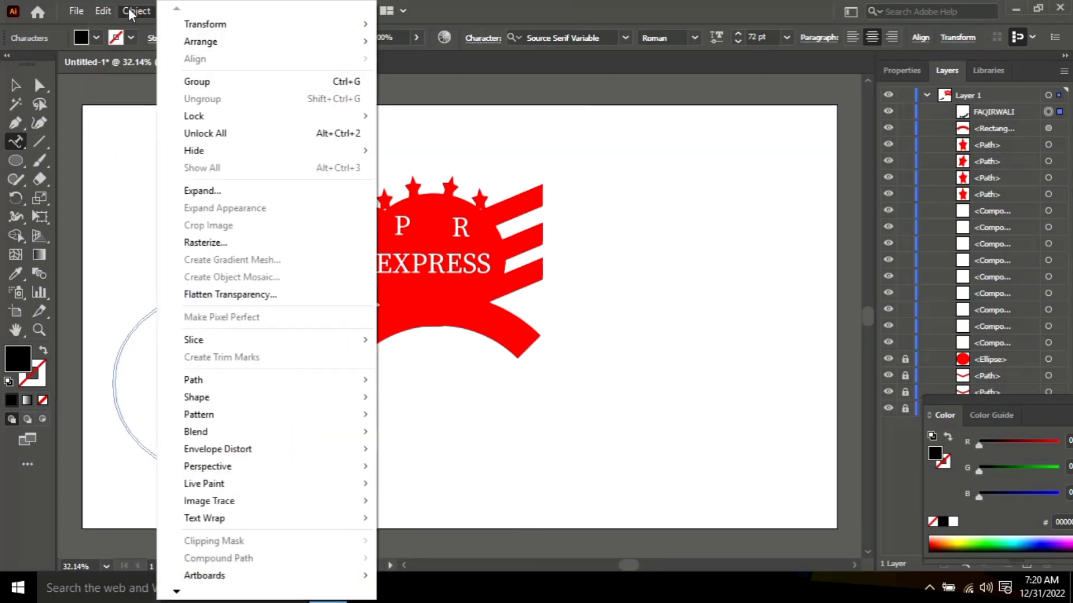
click(226, 294)
click(649, 433)
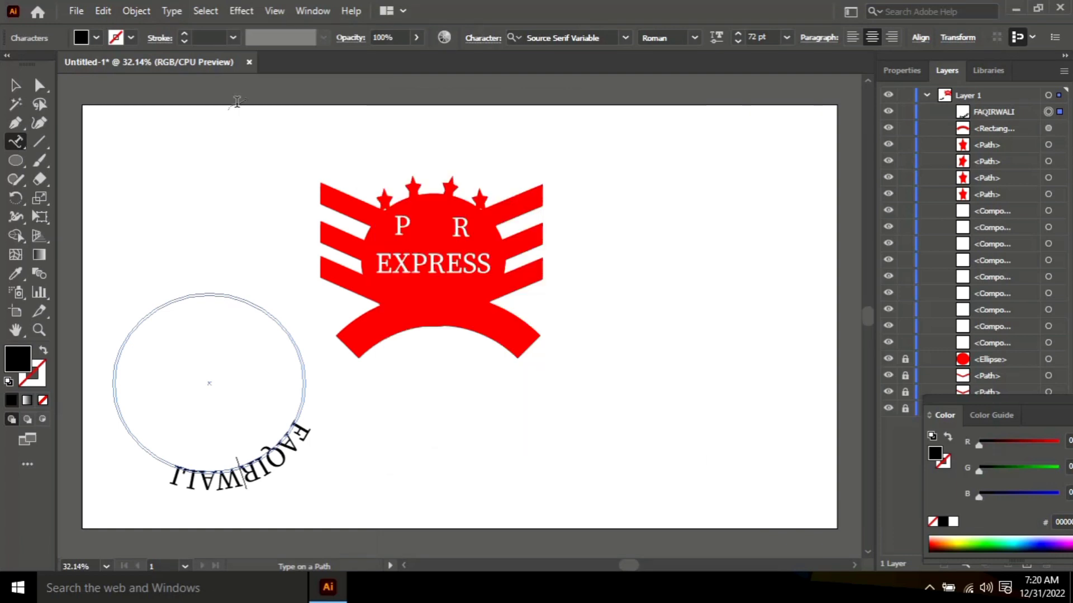
- Release the text wrap from the curved "FAQIRWALI" text and dismiss the wrap options unchanged
click(135, 11)
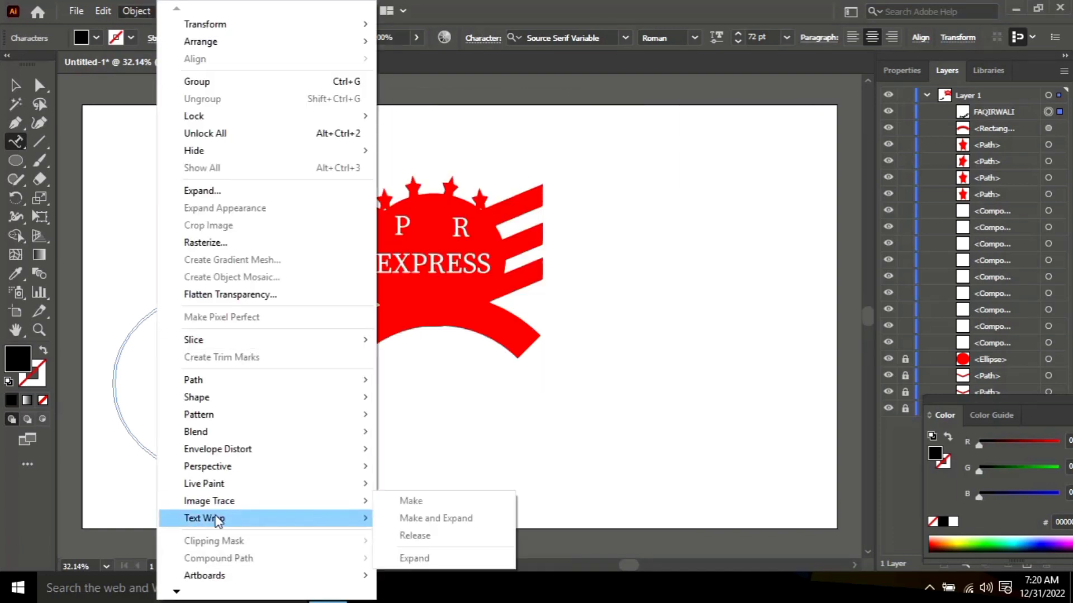
mouse_move(216, 518)
click(391, 537)
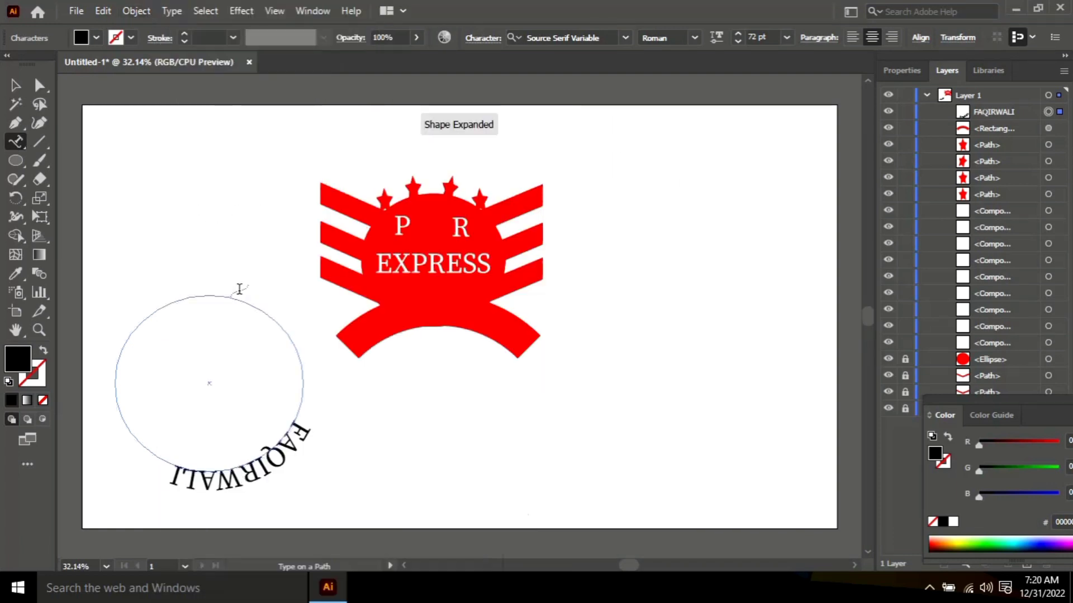
click(137, 11)
mouse_move(279, 518)
click(470, 553)
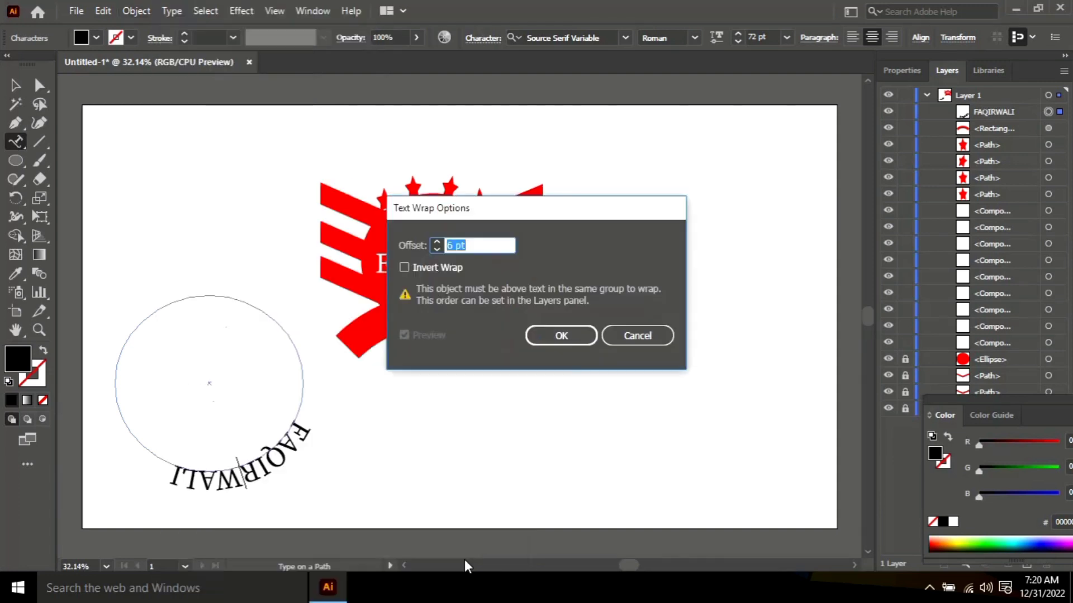
click(638, 337)
key(ctrl+a)
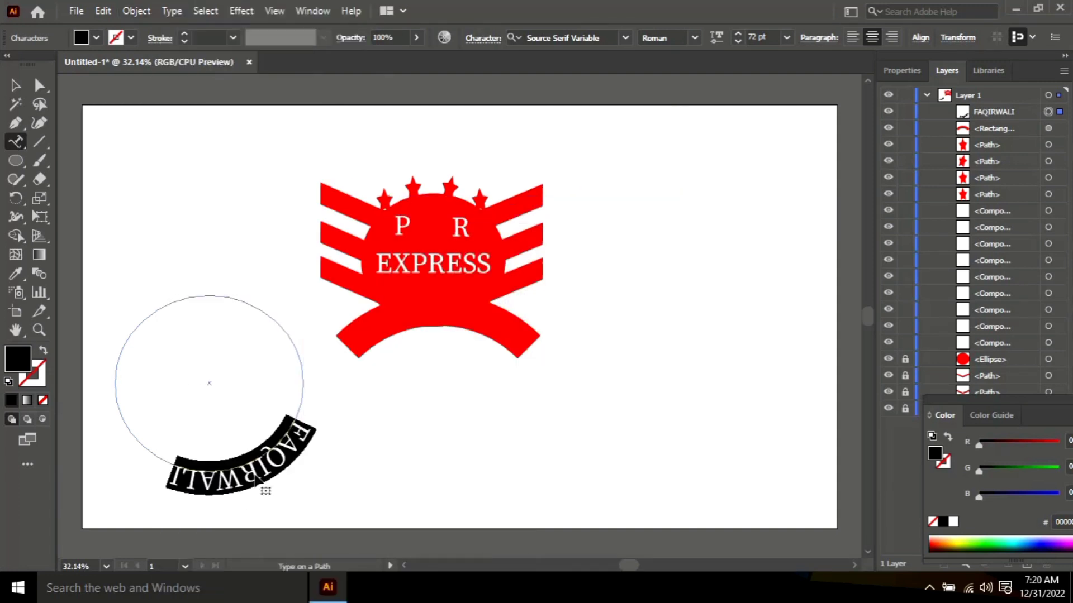
key(ctrl+t)
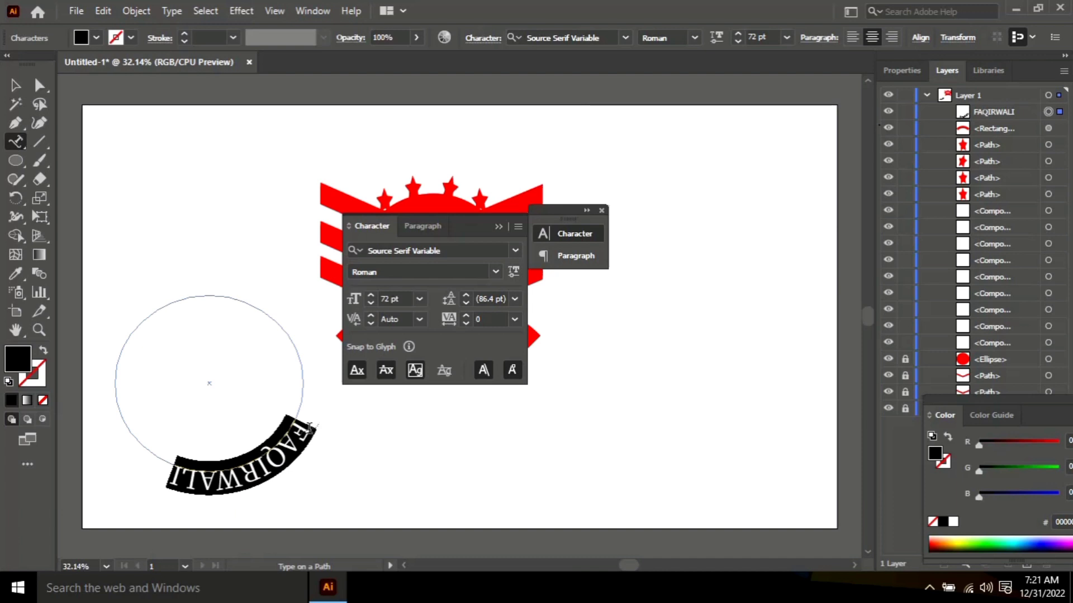
click(279, 465)
click(688, 317)
click(854, 232)
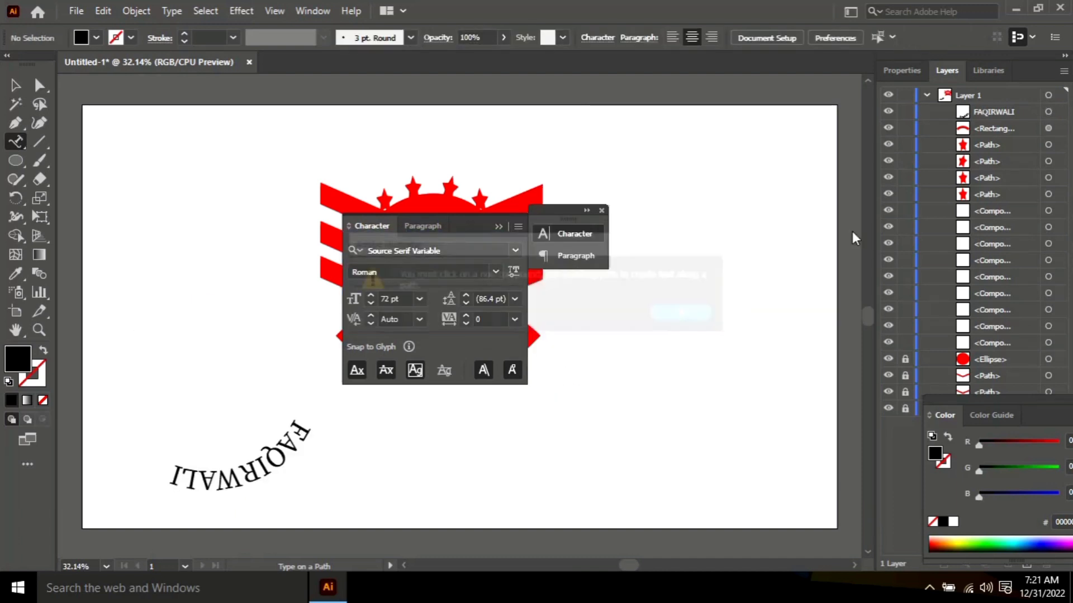
click(688, 314)
click(591, 235)
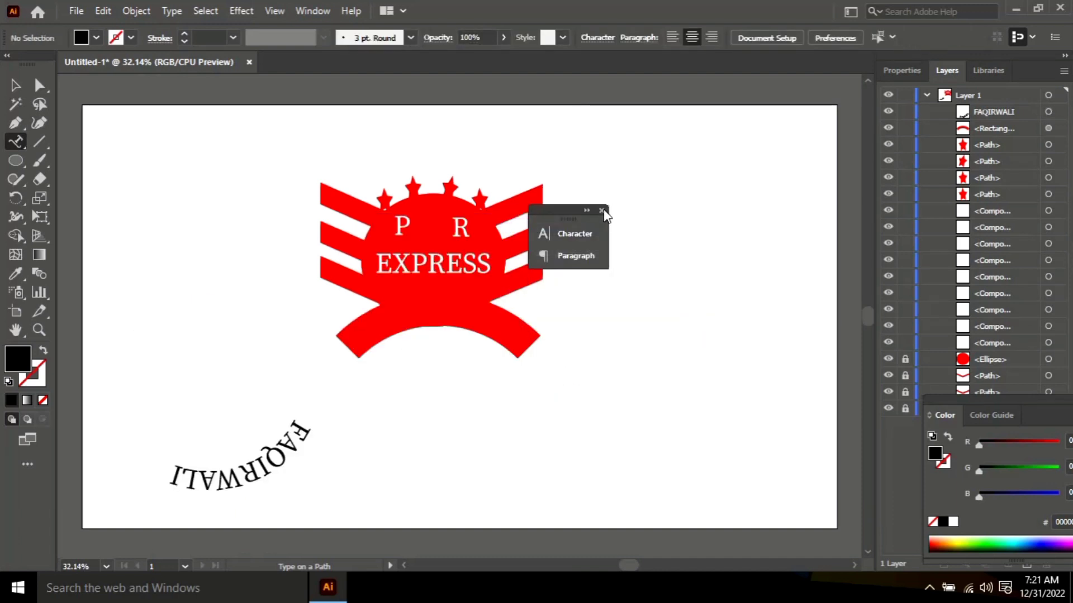
click(602, 211)
click(1049, 113)
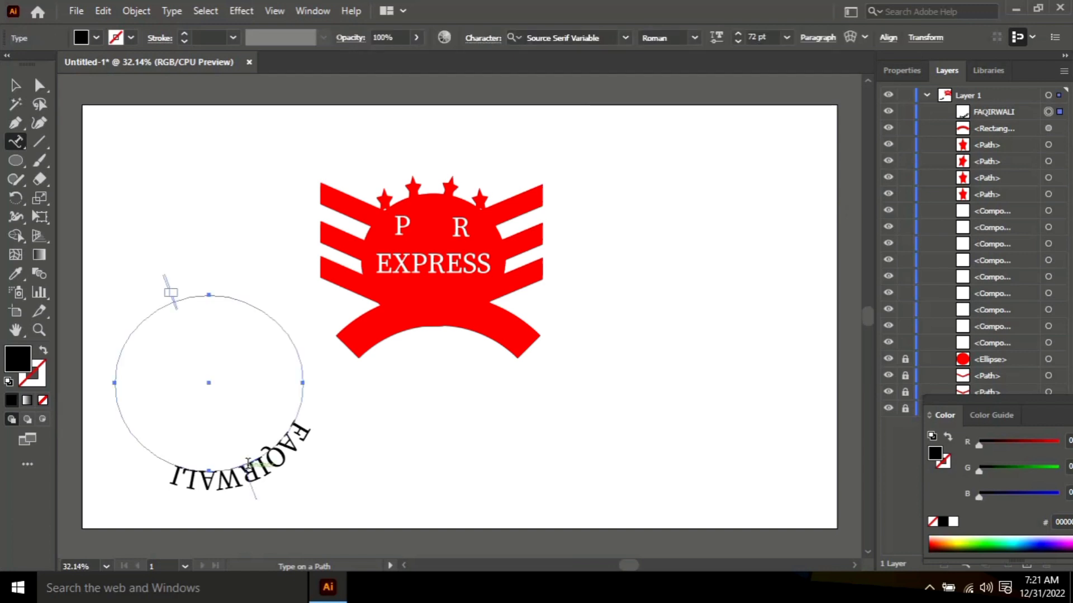
double_click(300, 442)
click(301, 434)
key(Return)
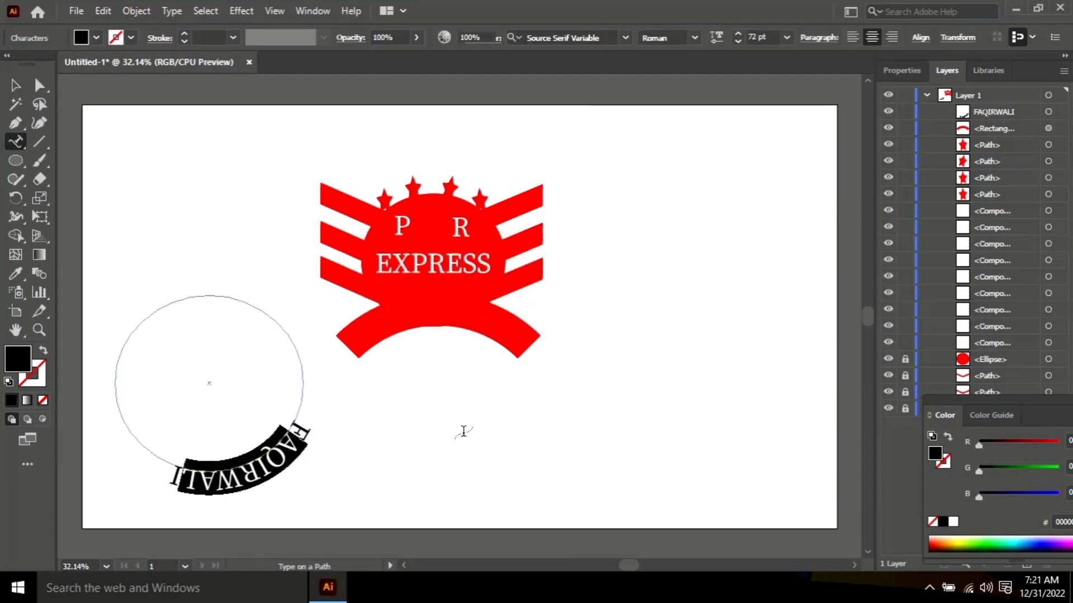
key(Escape)
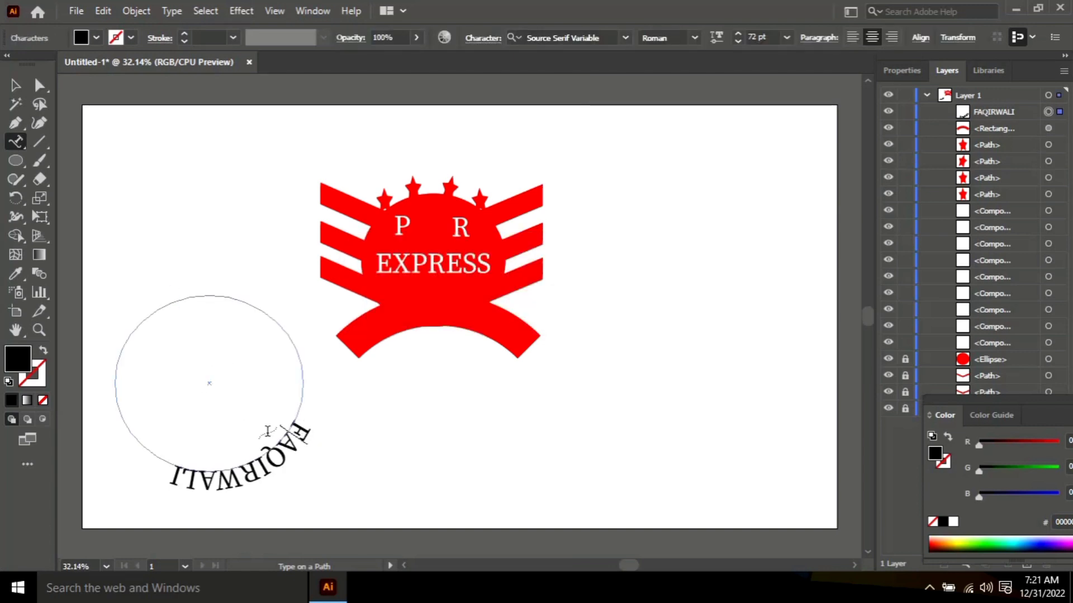
double_click(291, 447)
right_click(294, 455)
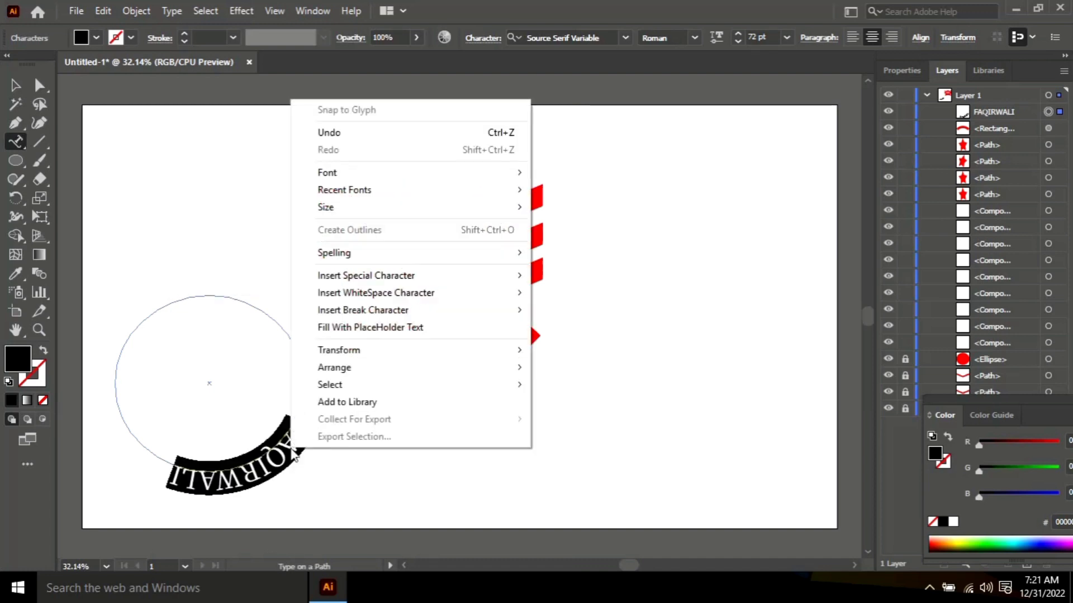
click(137, 10)
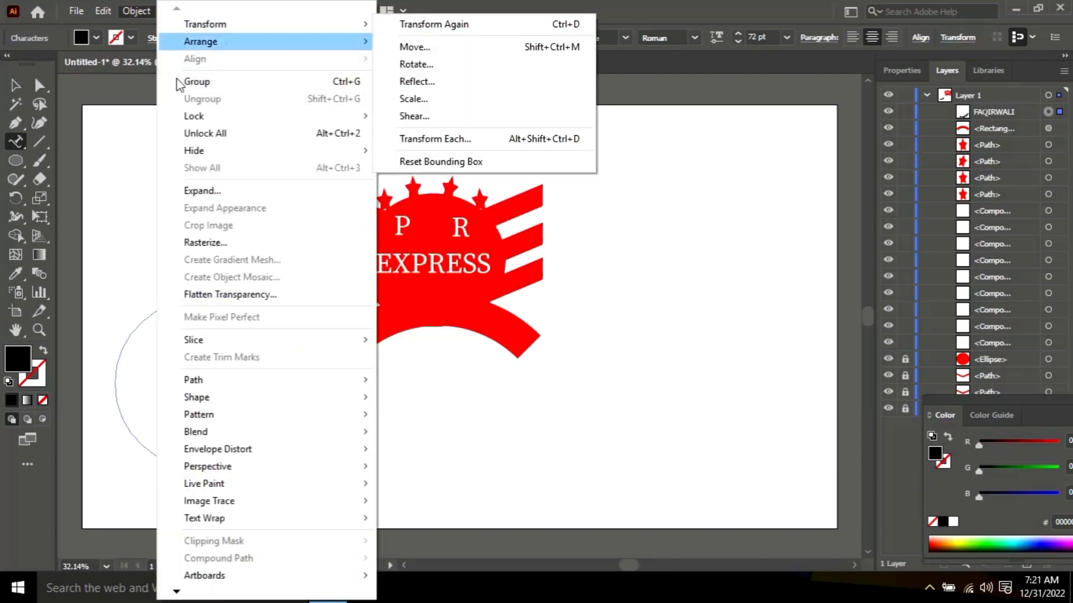
mouse_move(176, 593)
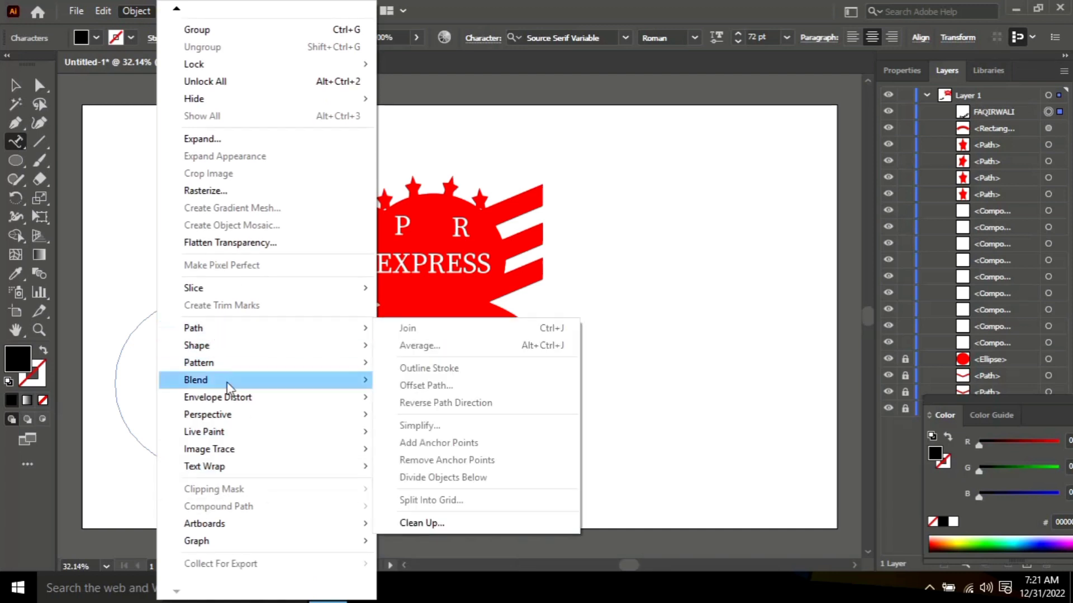
mouse_move(227, 386)
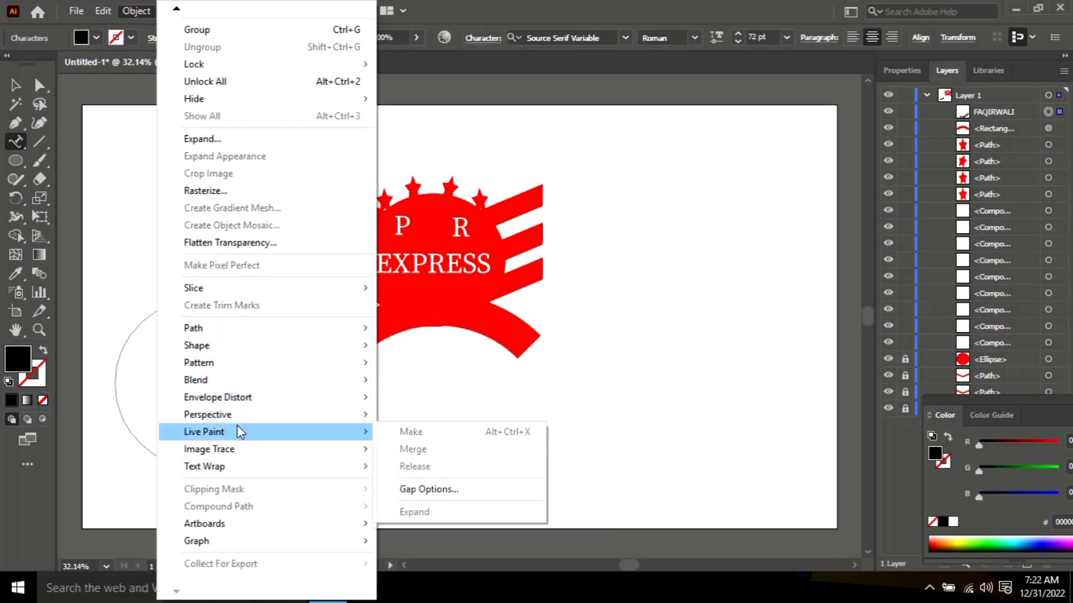
mouse_move(243, 467)
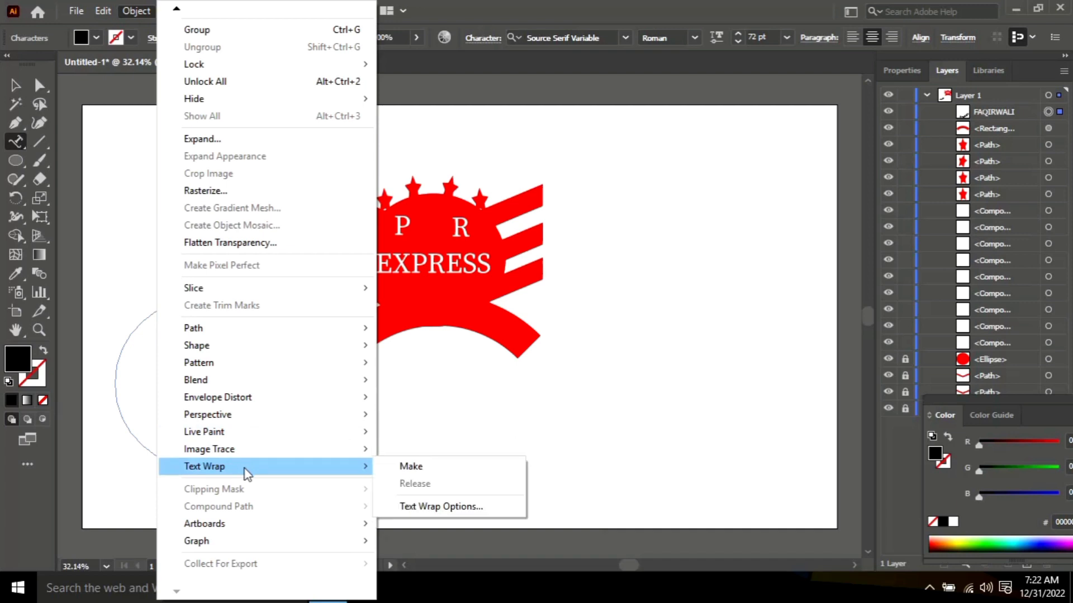
mouse_move(229, 368)
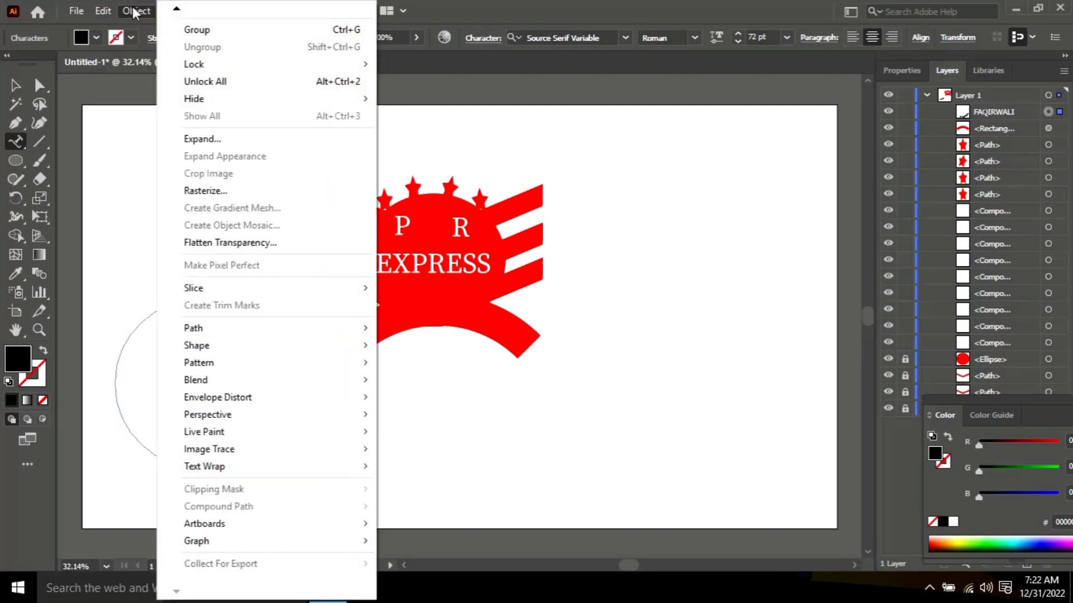
mouse_move(106, 14)
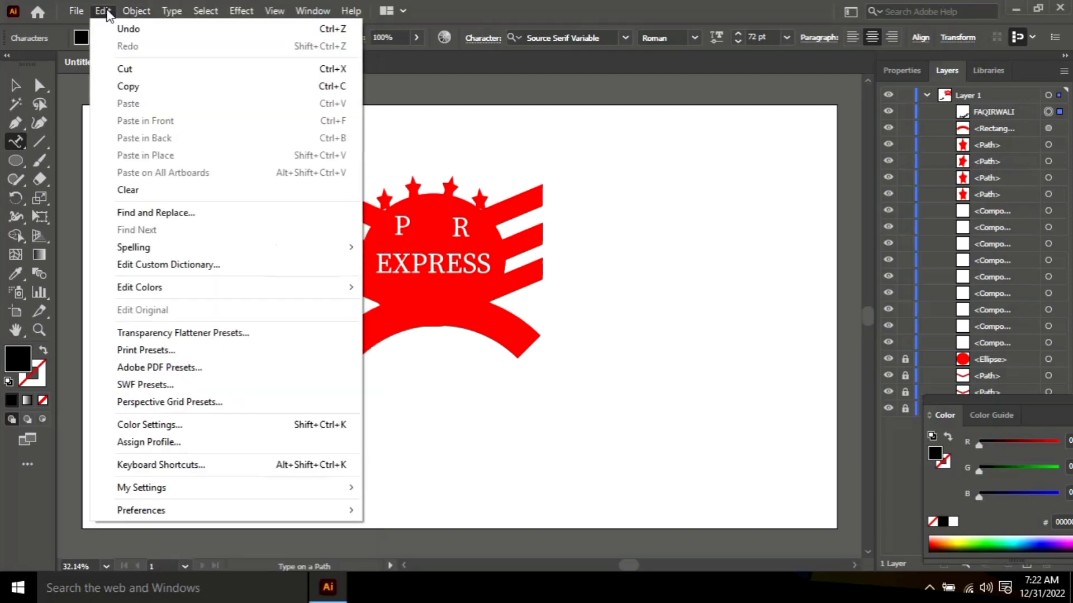
mouse_move(143, 5)
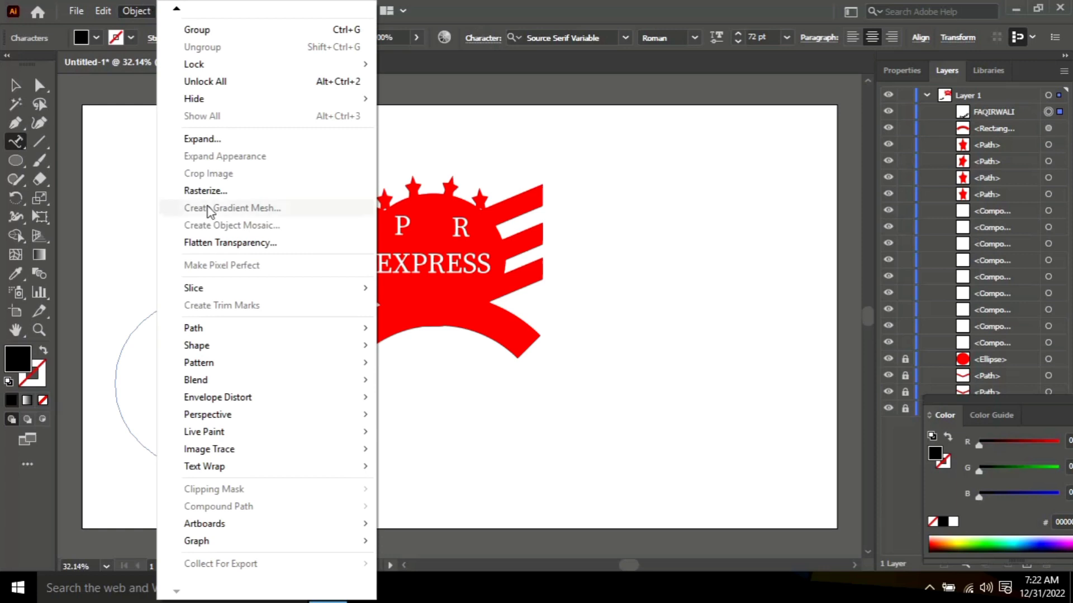
click(682, 433)
click(931, 587)
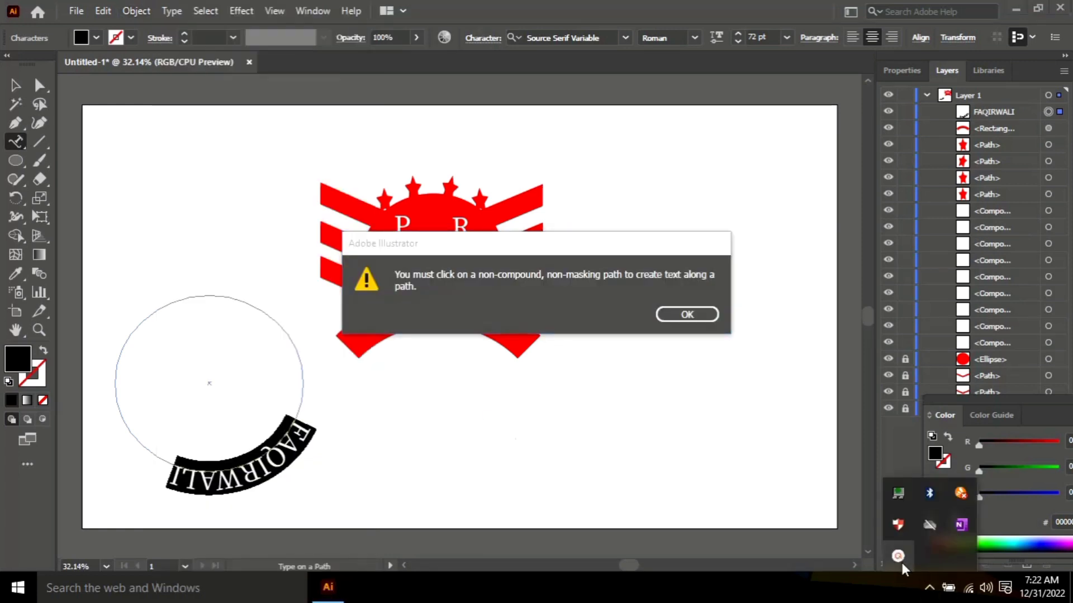
click(899, 557)
click(811, 485)
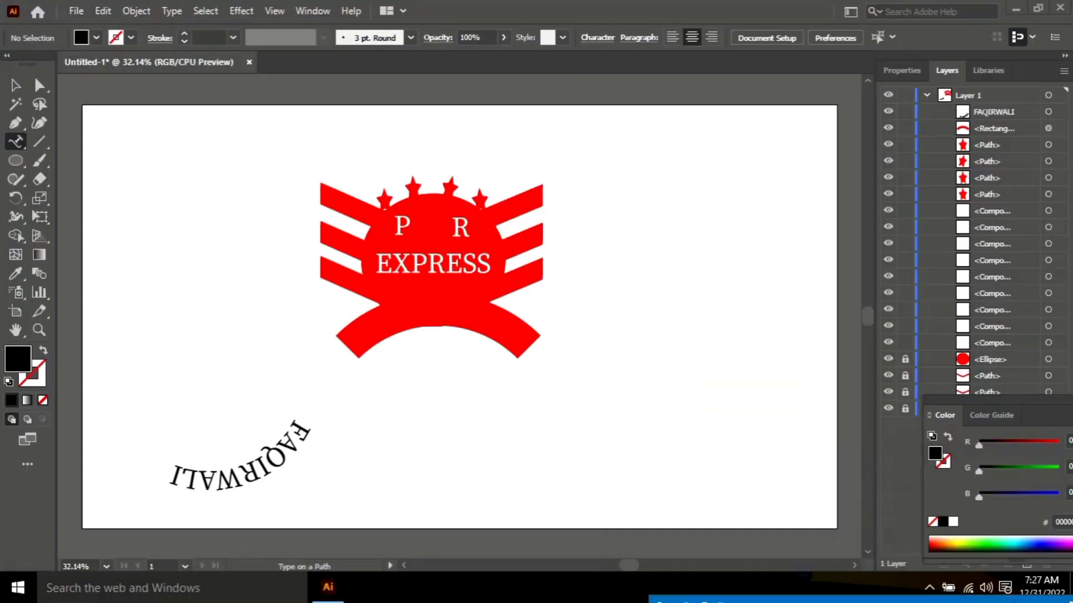
- Try flipping the curved "FAQIRWALI" text and aligning it to its path by Ascender in the Type on a Path options, with preview on
click(184, 13)
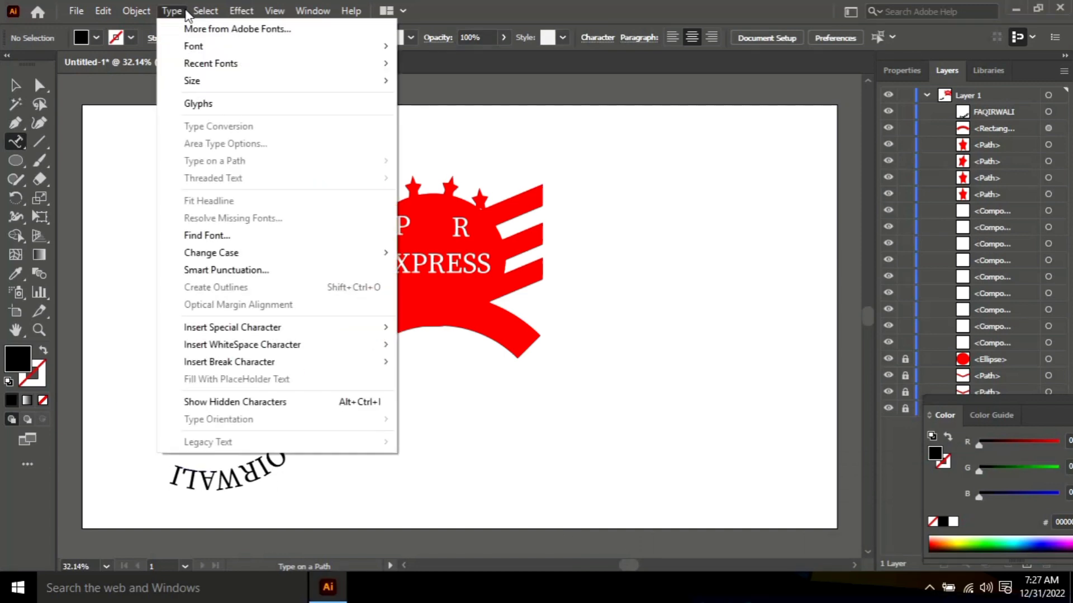
click(185, 12)
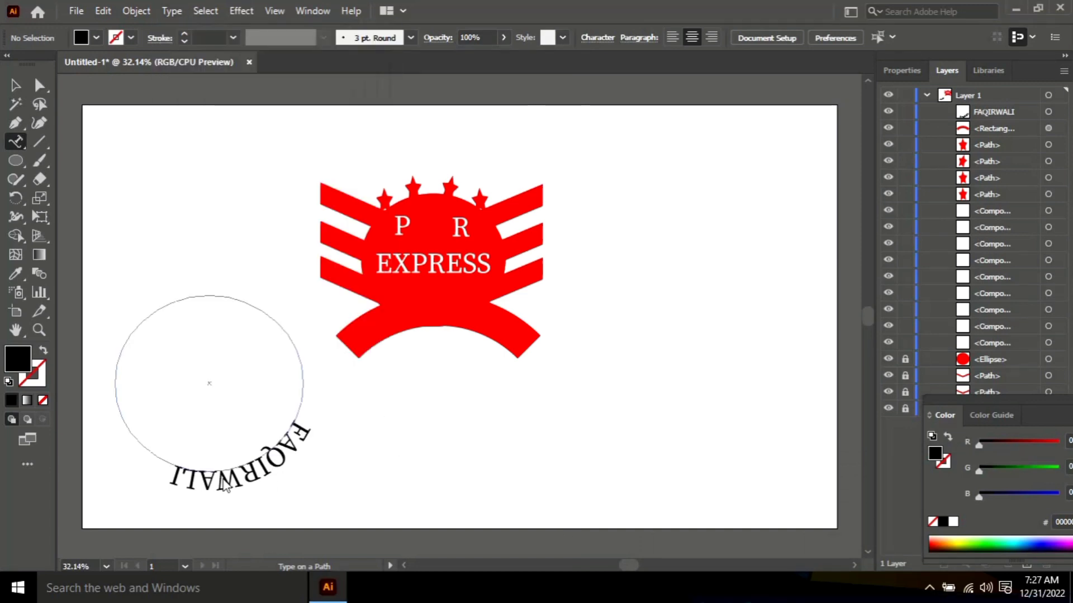
click(168, 14)
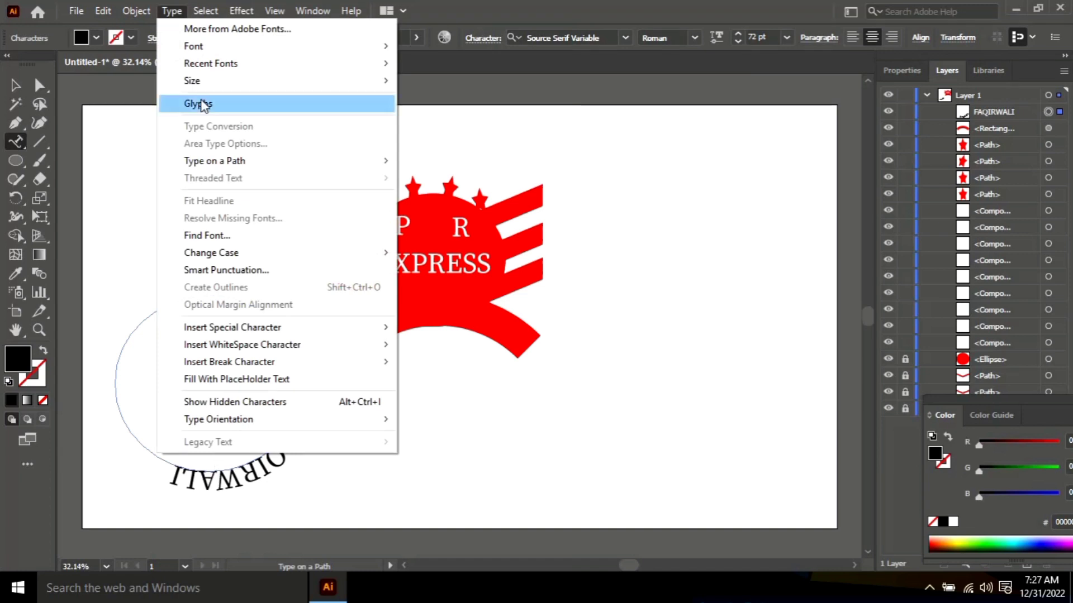
mouse_move(263, 162)
click(491, 253)
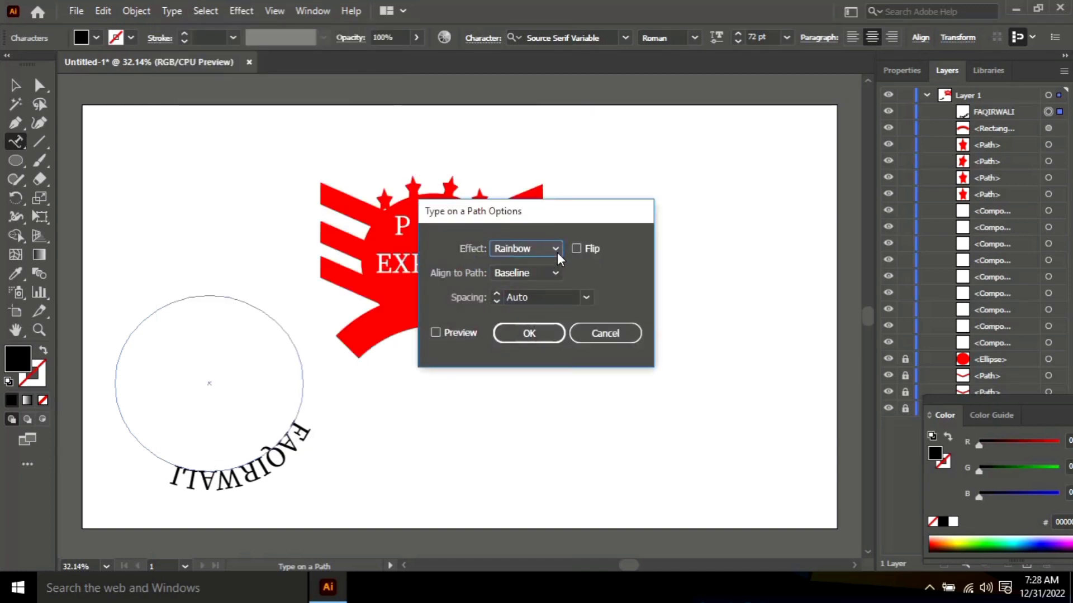
click(577, 249)
click(551, 273)
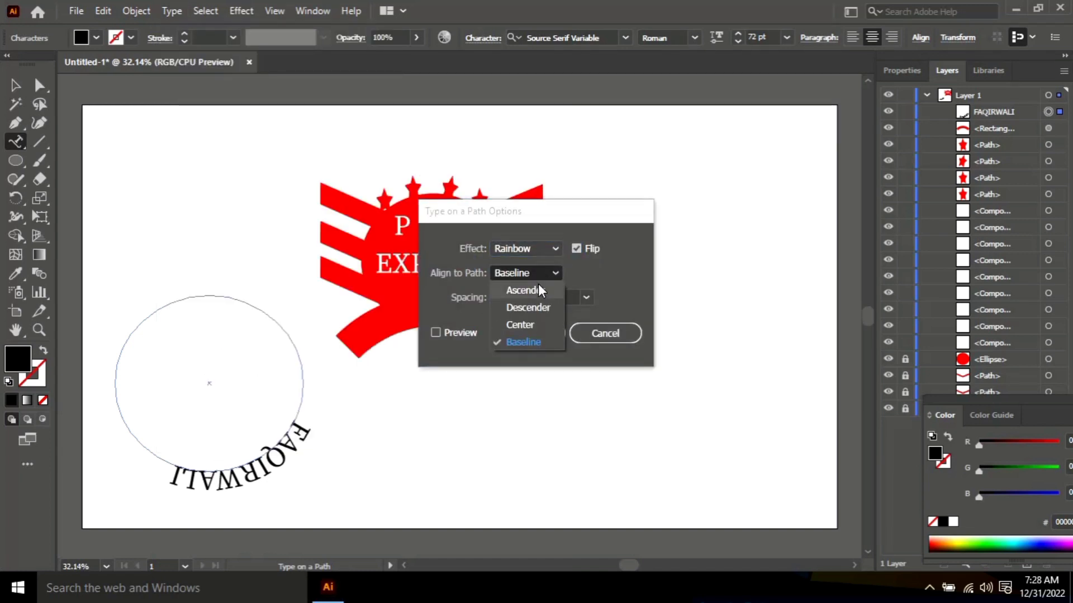
click(538, 286)
click(435, 332)
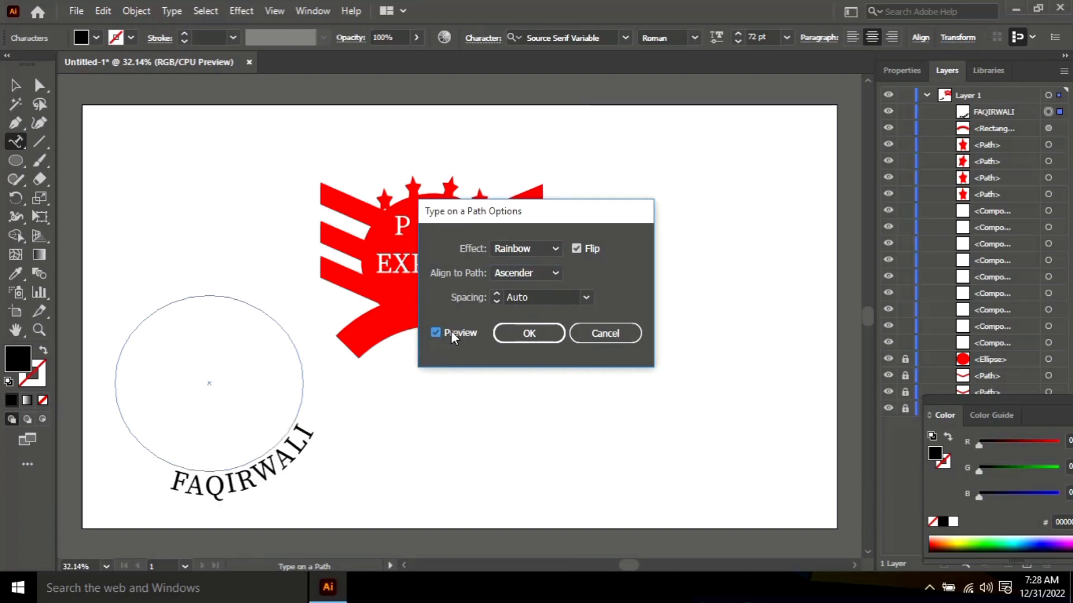
- Try the Skew and Gravity path effects on the curved text, turn Flip off, and leave the path options
click(554, 249)
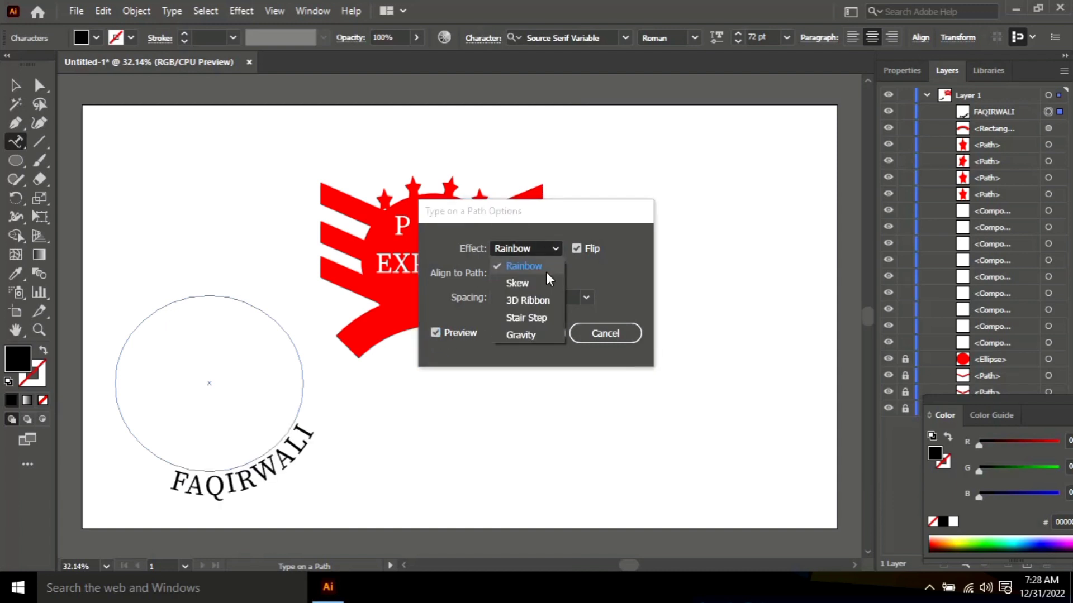
click(546, 271)
click(548, 249)
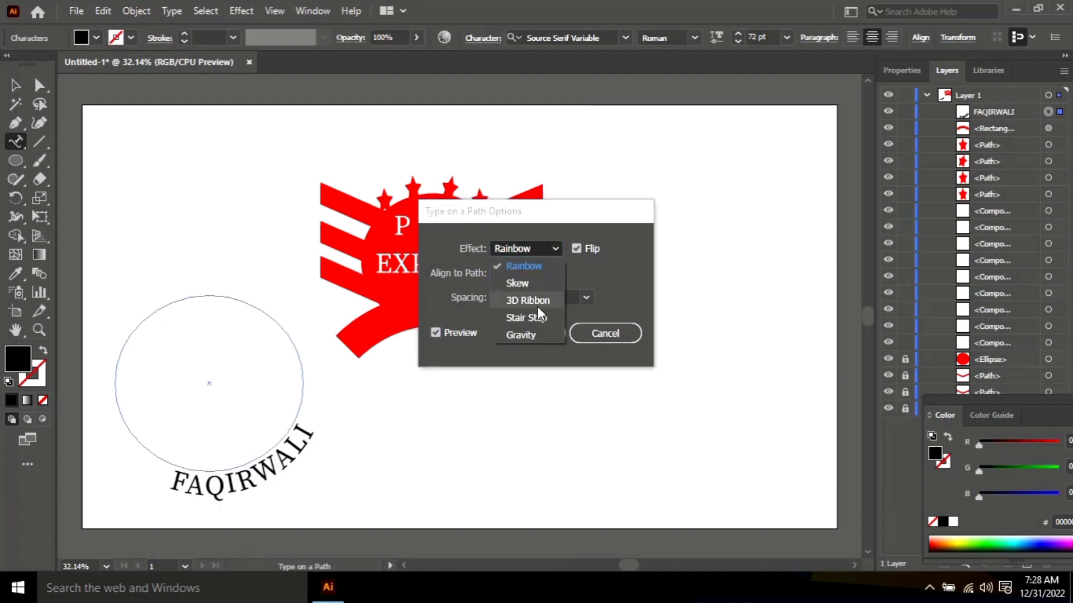
click(529, 283)
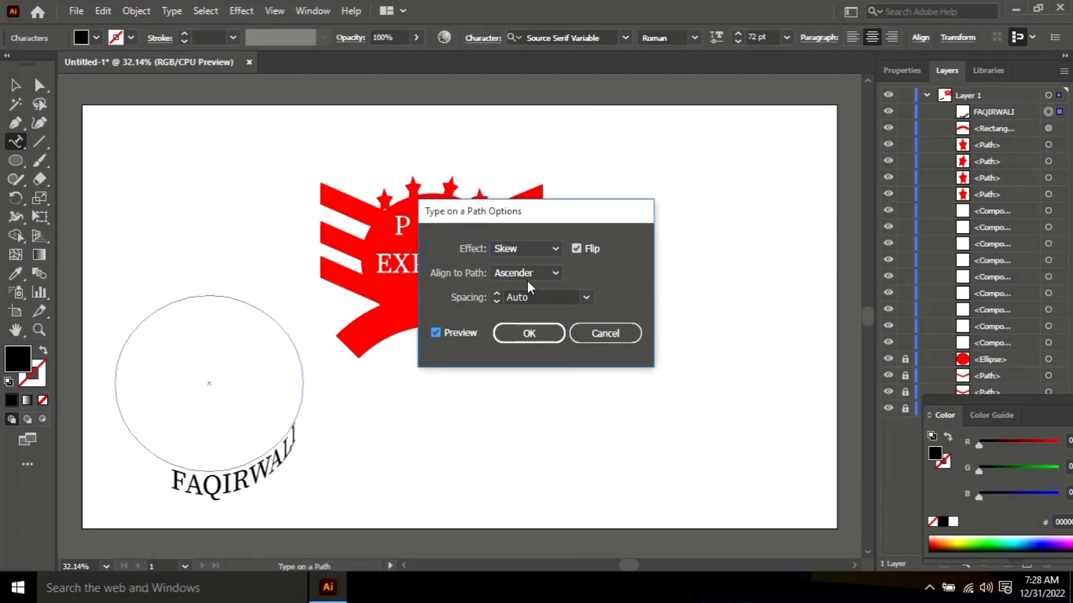
click(551, 252)
click(532, 335)
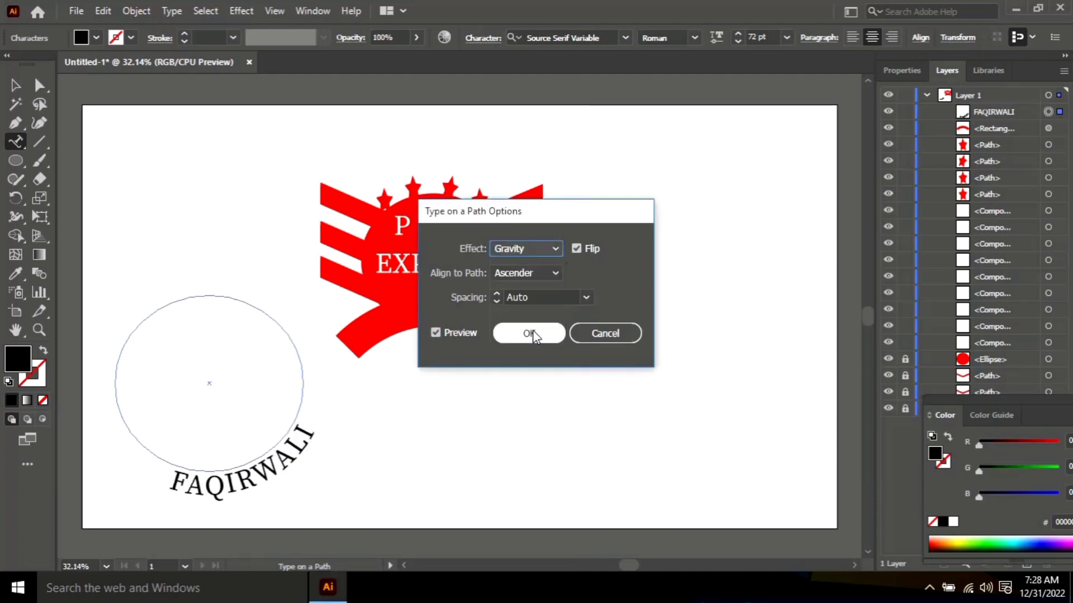
click(584, 247)
click(585, 296)
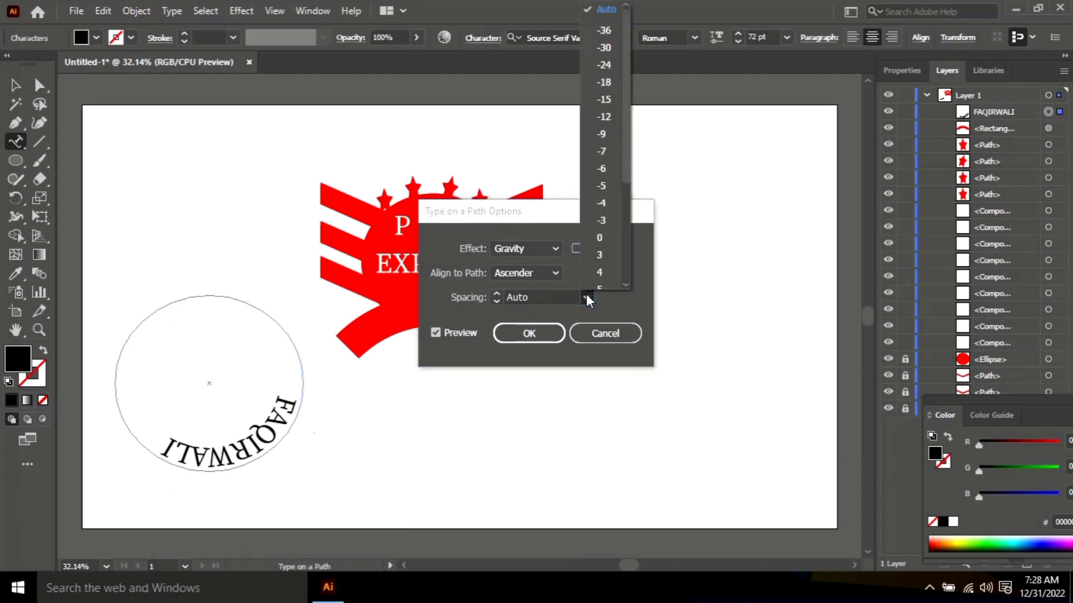
click(586, 296)
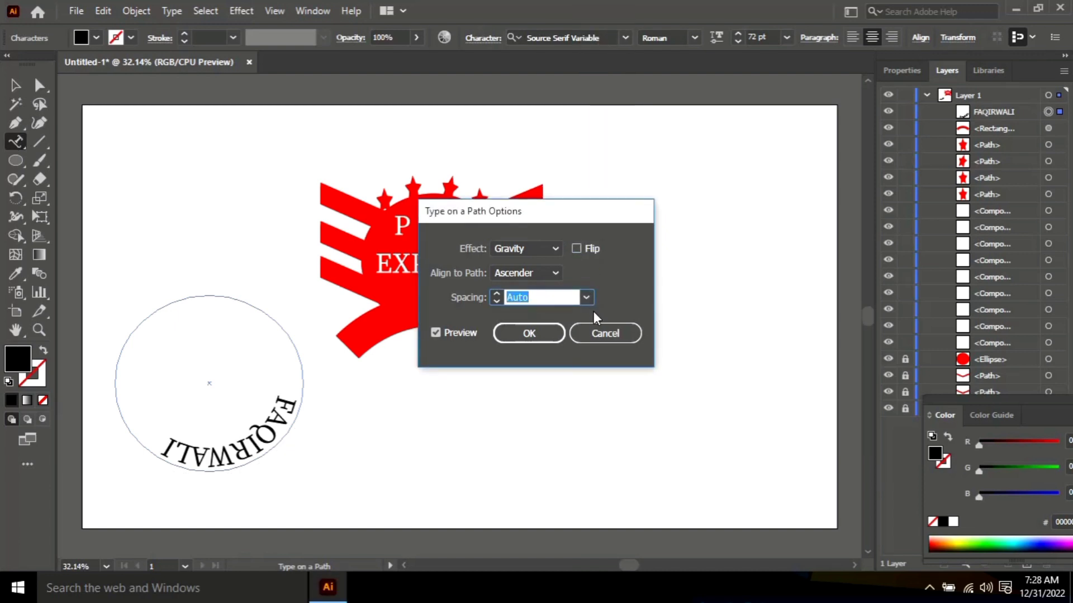
key(Return)
- Delete the curved "FAQIRWALI" text together with its path
key(BackSpace)
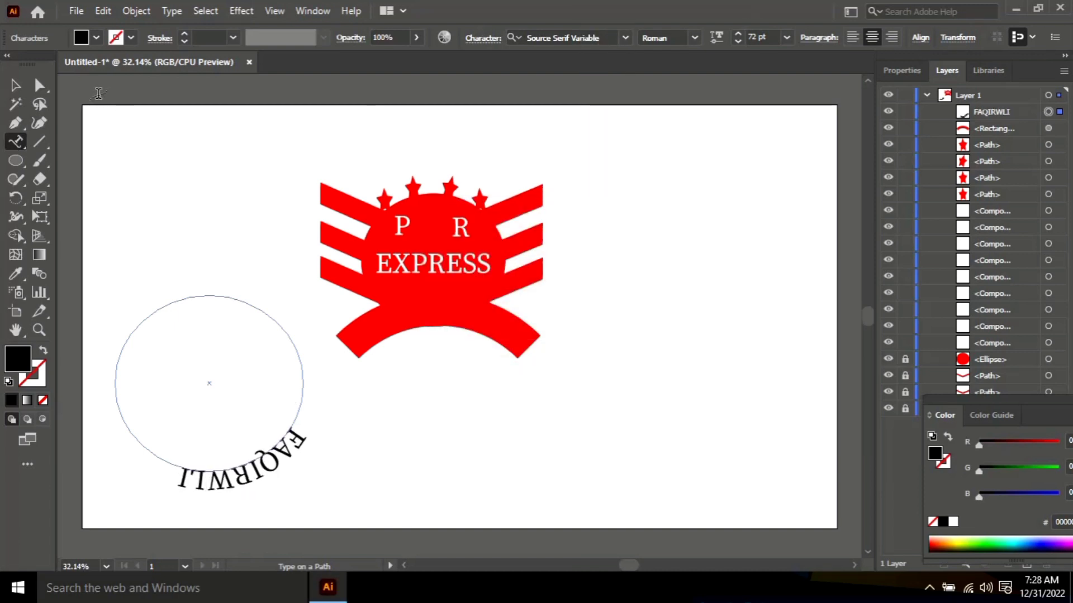
key(Escape)
key(Delete)
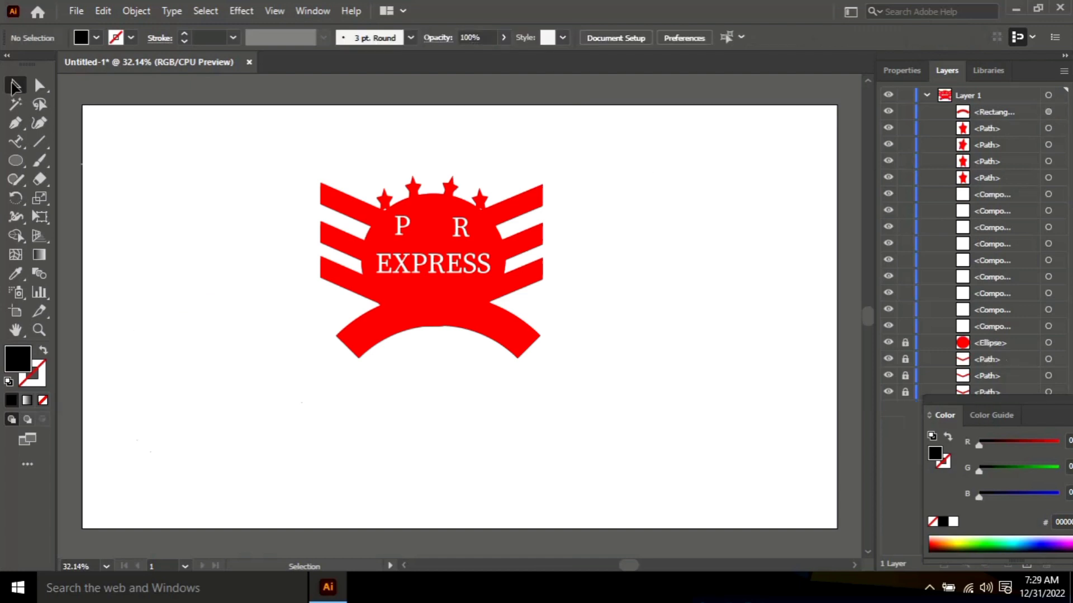
- Draw a black ellipse in the empty area below and beside the emblem and convert its outline into a type path
key(l)
drag(166, 364, 295, 461)
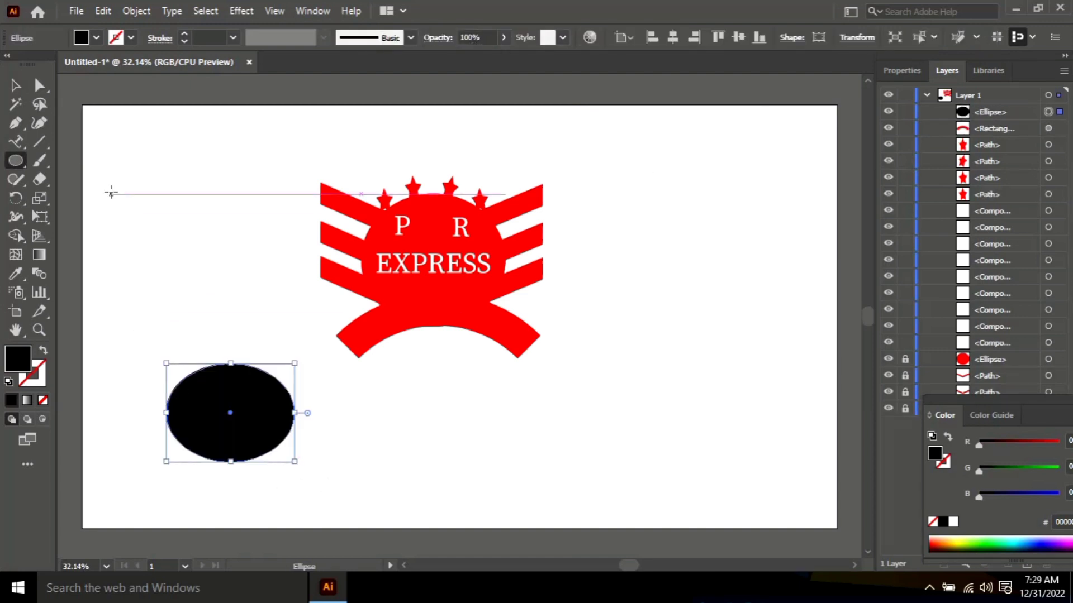
click(16, 141)
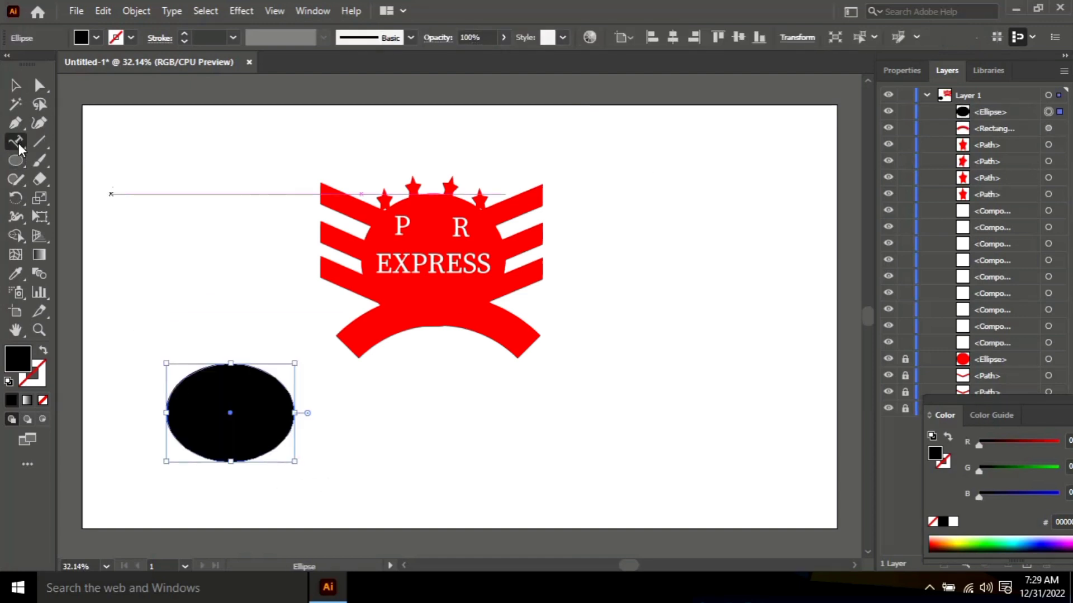
click(173, 391)
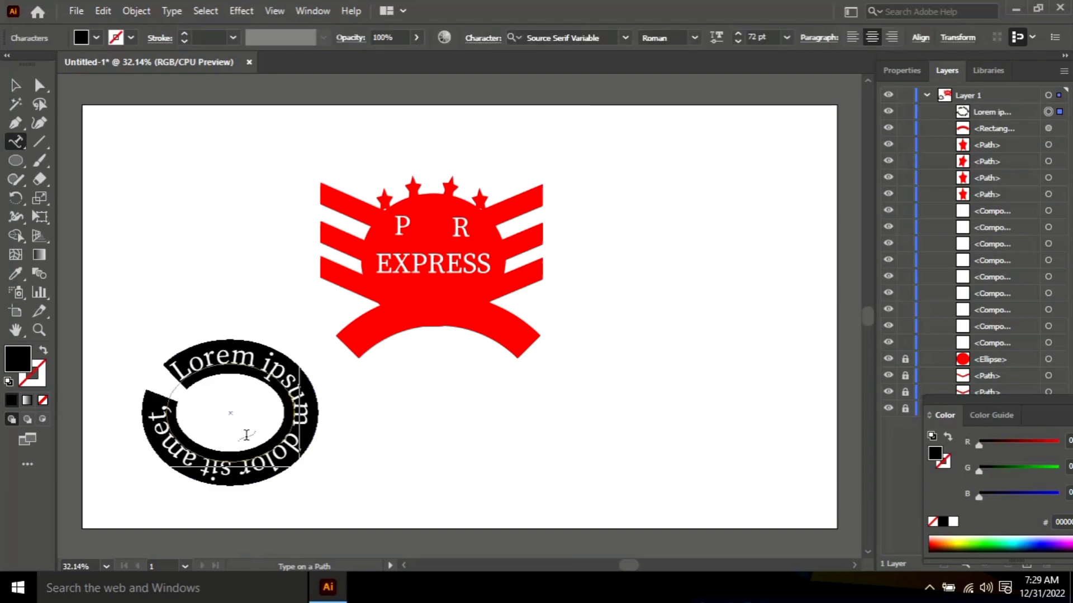
scroll(314, 495, down, 2)
click(313, 496)
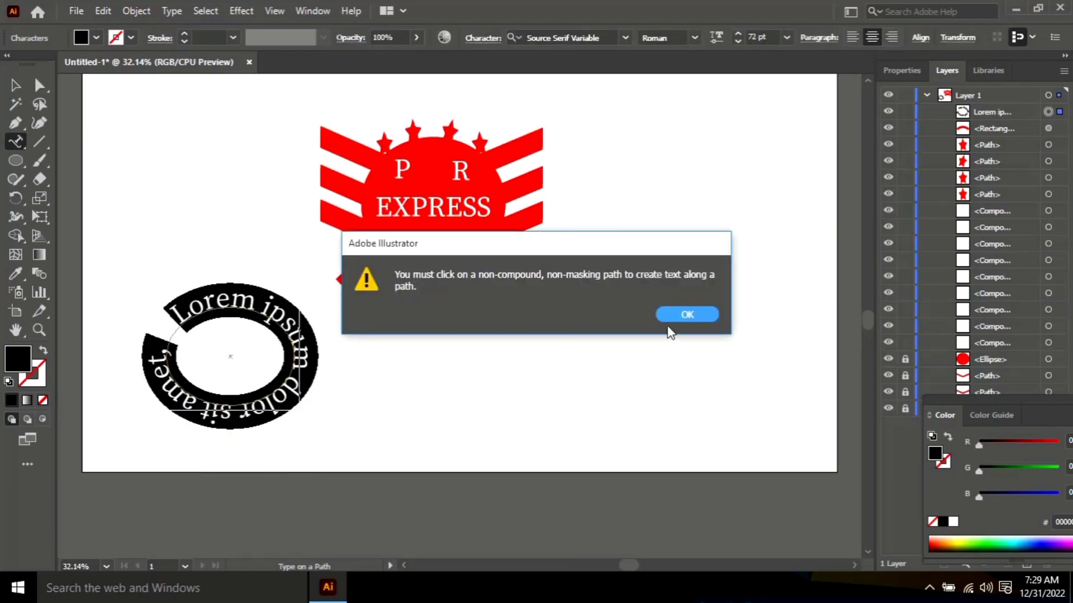
click(675, 317)
key(Escape)
- Replace the placeholder text on the ellipse path with "Faqirwali" and deselect it
click(156, 353)
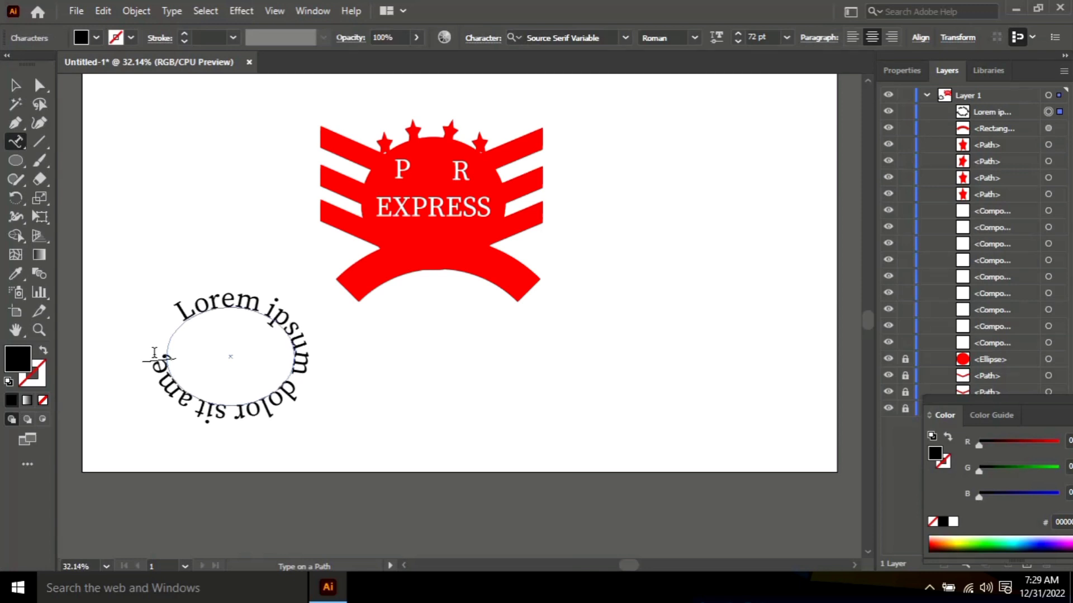
key(BackSpace)
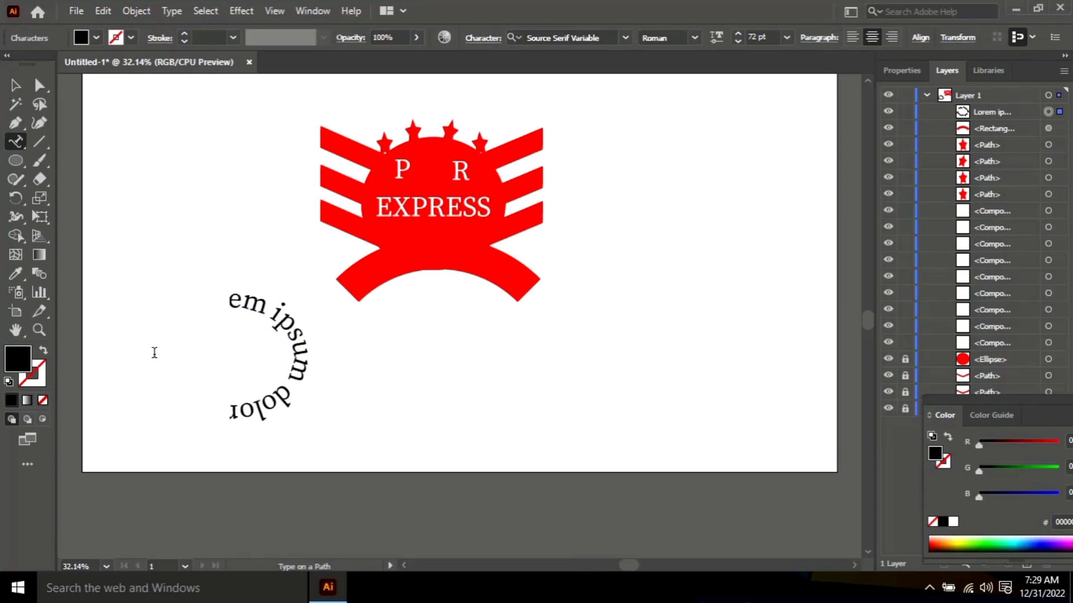
key(ctrl+a)
key(BackSpace)
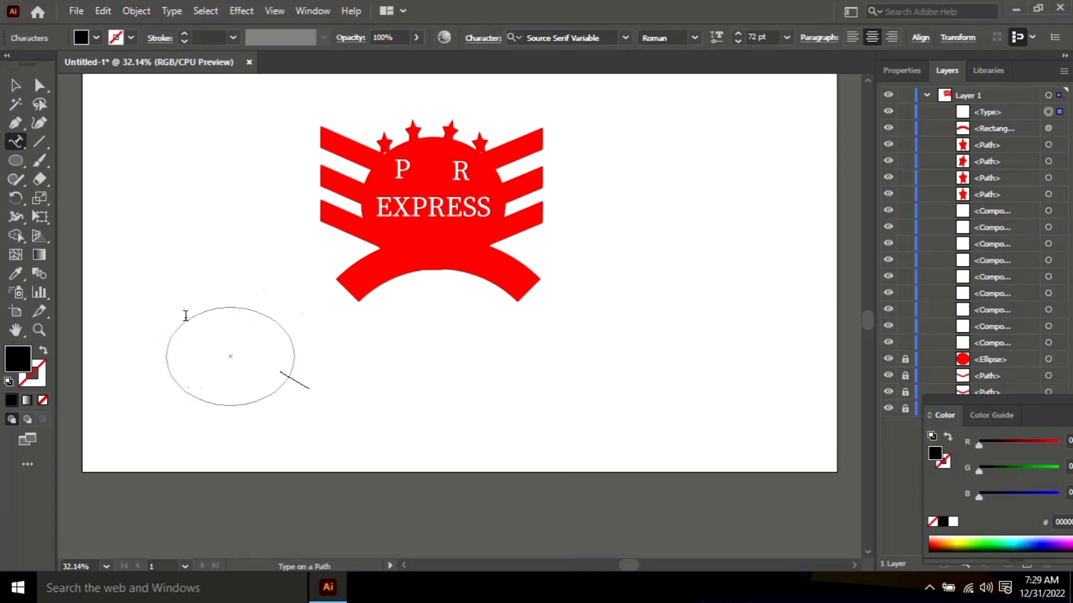
text(Faqirwa)
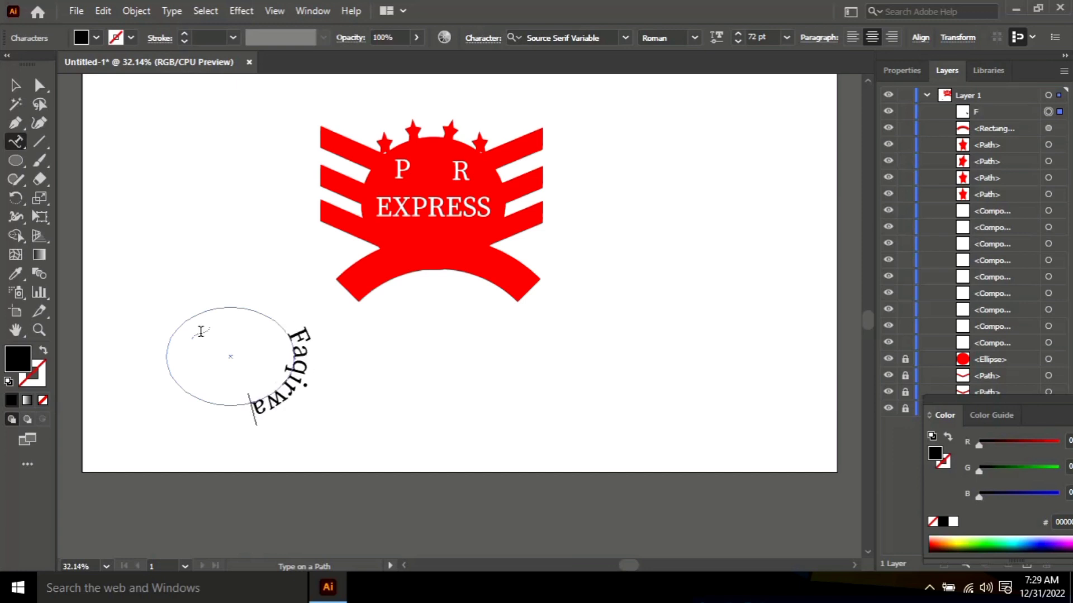
text(li)
key(Escape)
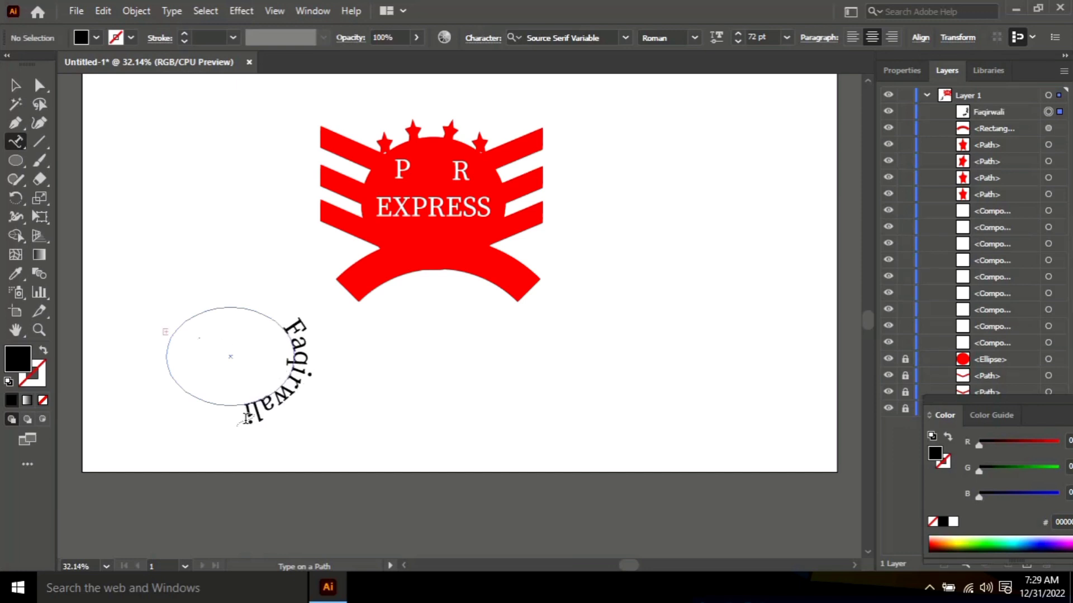
click(407, 352)
click(680, 313)
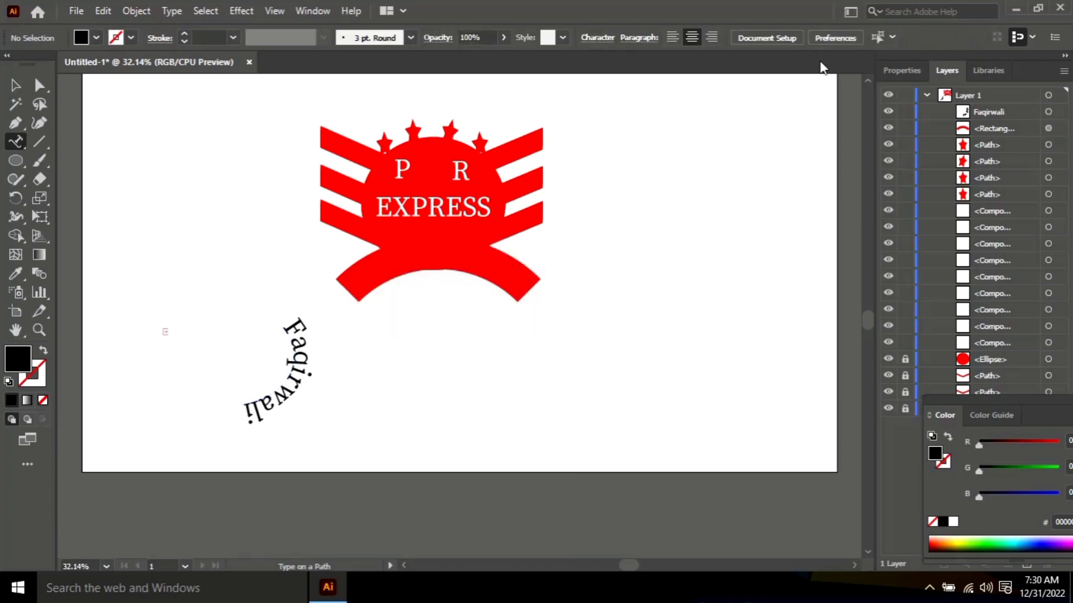
- Select the curved "Faqirwali" text and align it horizontally to the artboard's left edge
key(ctrl+z)
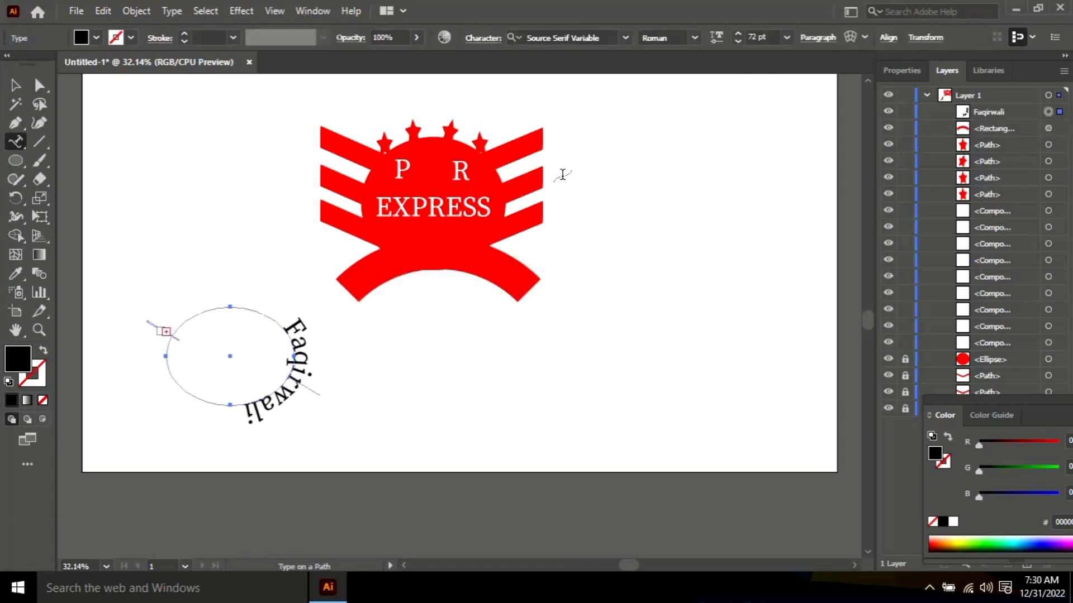
click(15, 85)
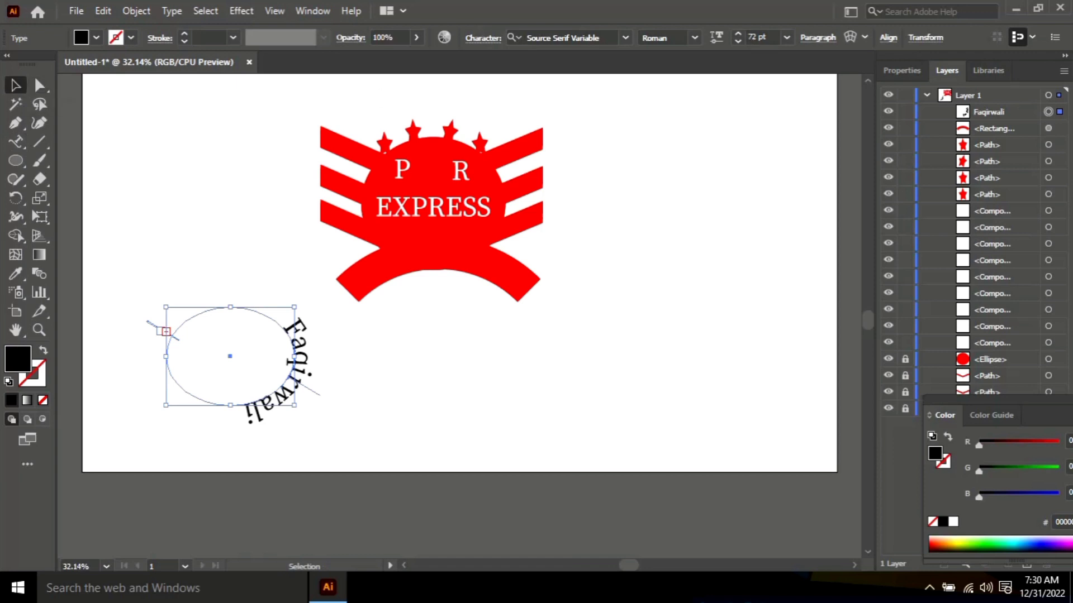
click(1050, 128)
click(1055, 113)
click(888, 38)
click(728, 82)
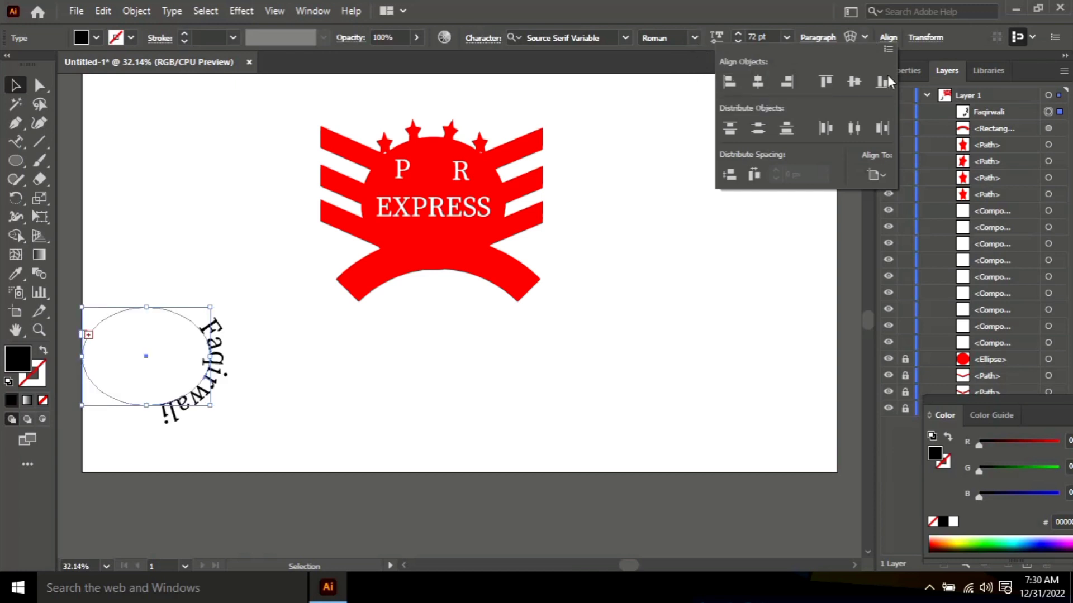
click(887, 51)
click(834, 288)
click(1055, 37)
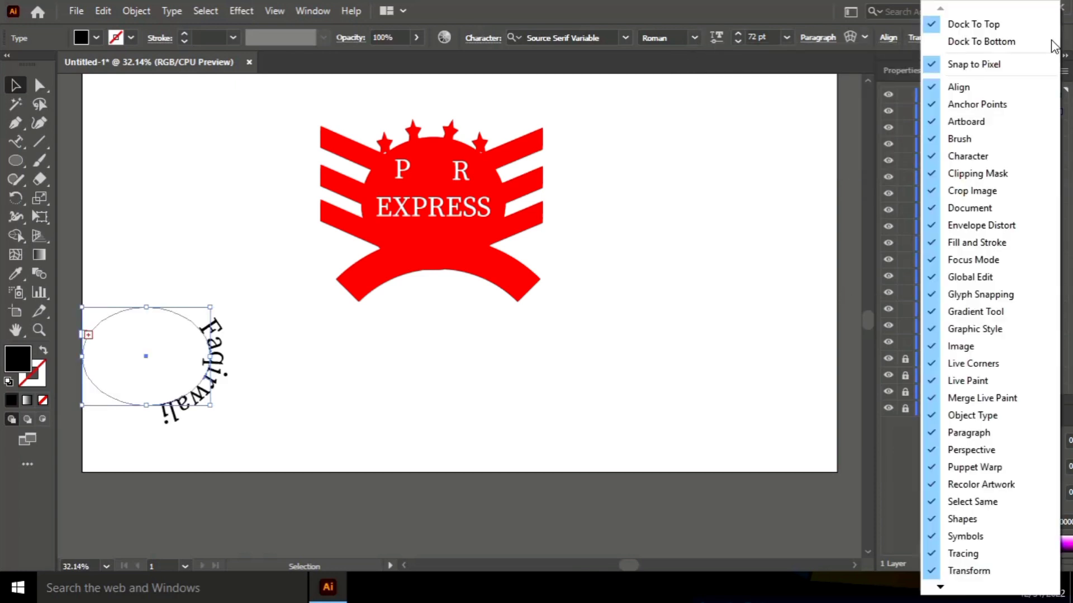
click(746, 168)
click(746, 168)
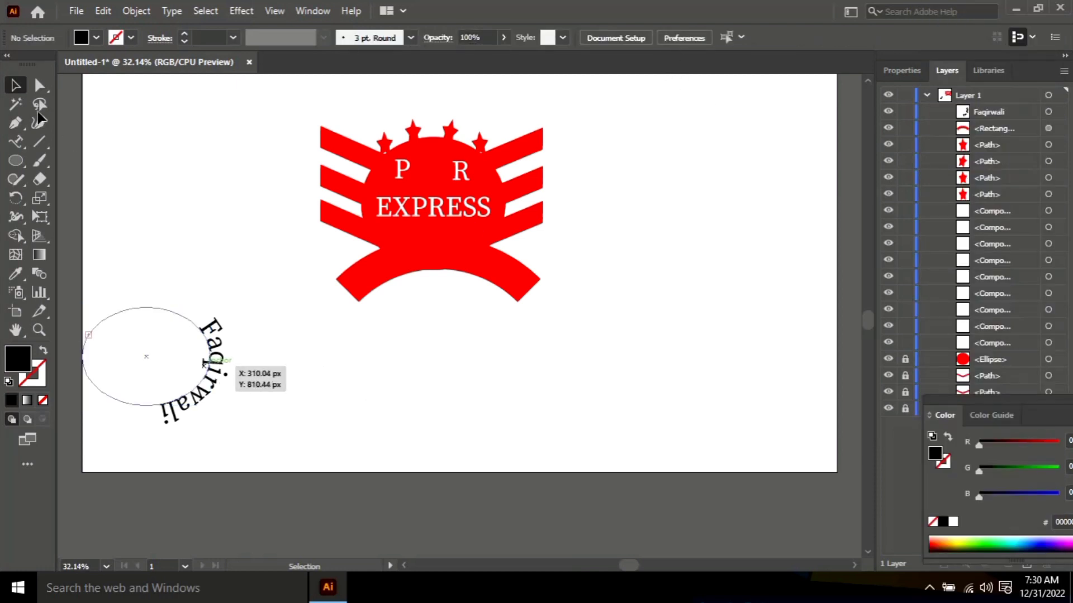
- Select all the characters of the curved "Faqirwali" text and left-align the paragraph so it arches over the ellipse's upper side
click(16, 141)
click(221, 330)
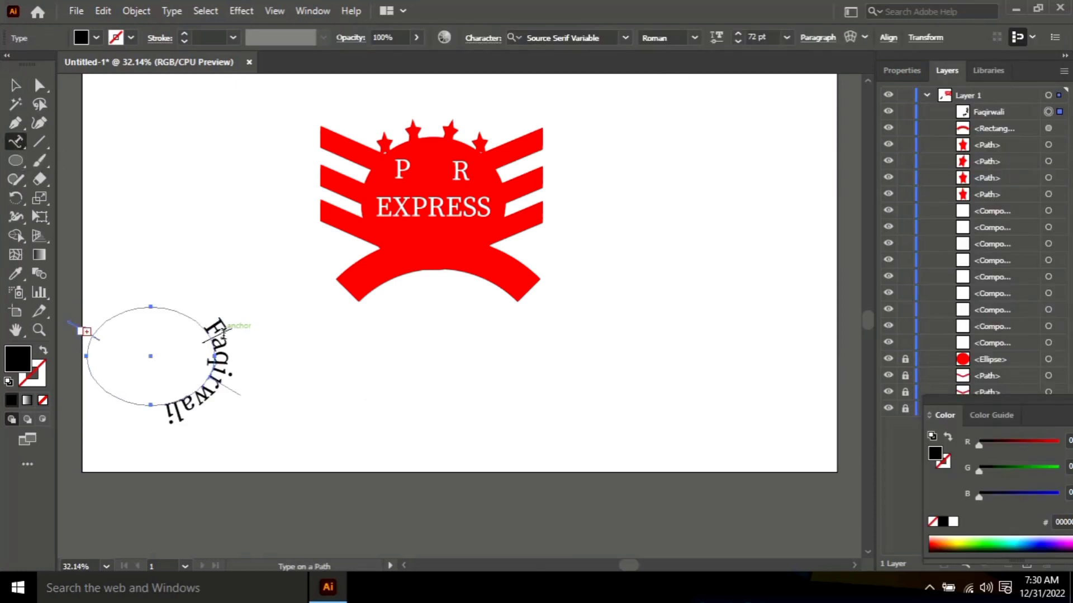
key(ctrl+a)
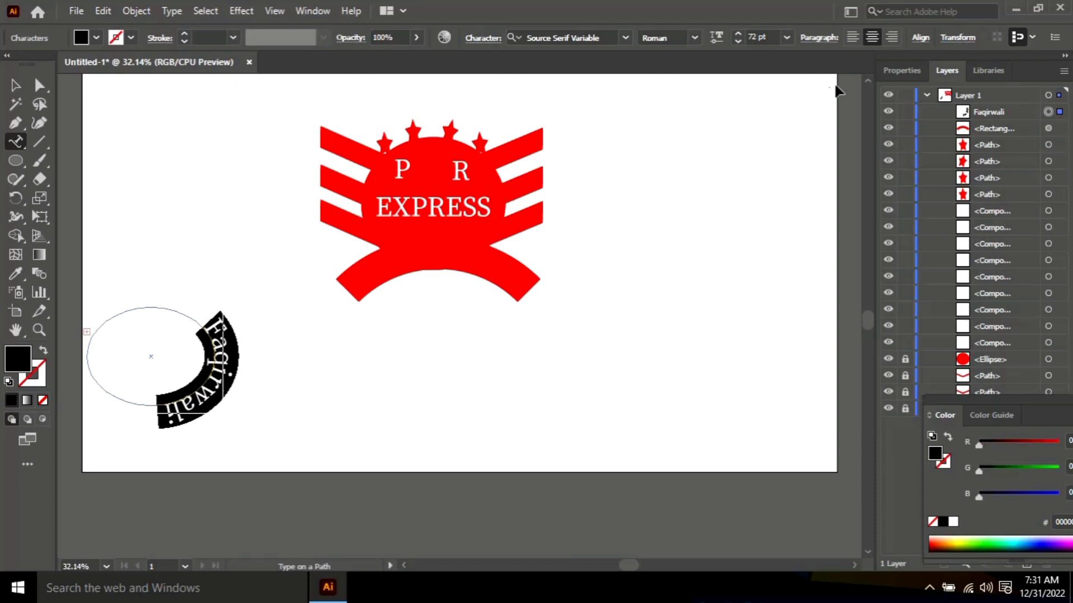
click(853, 38)
key(Escape)
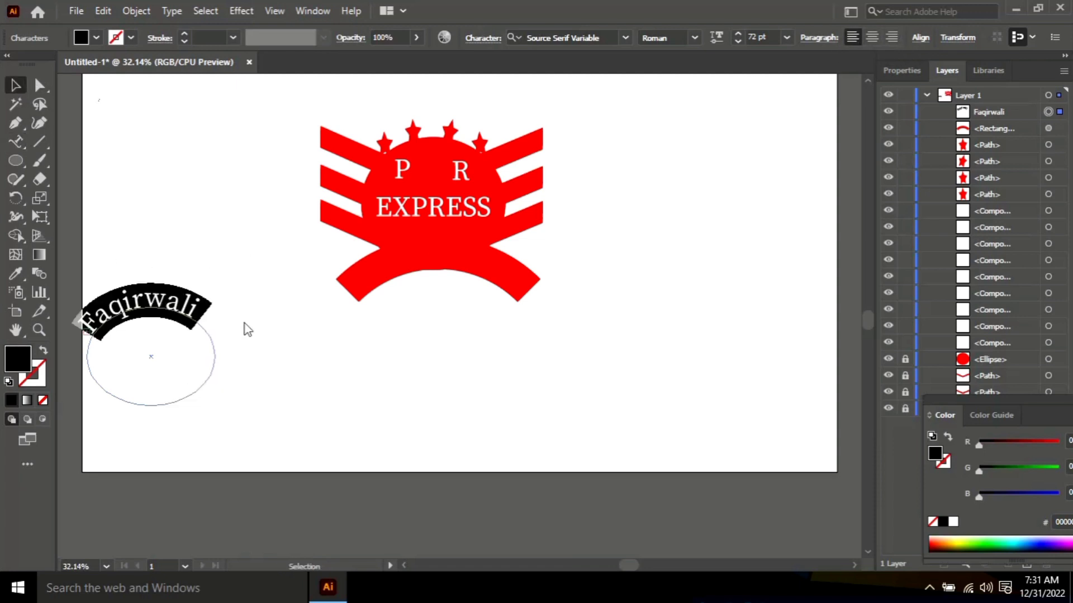
key(Escape)
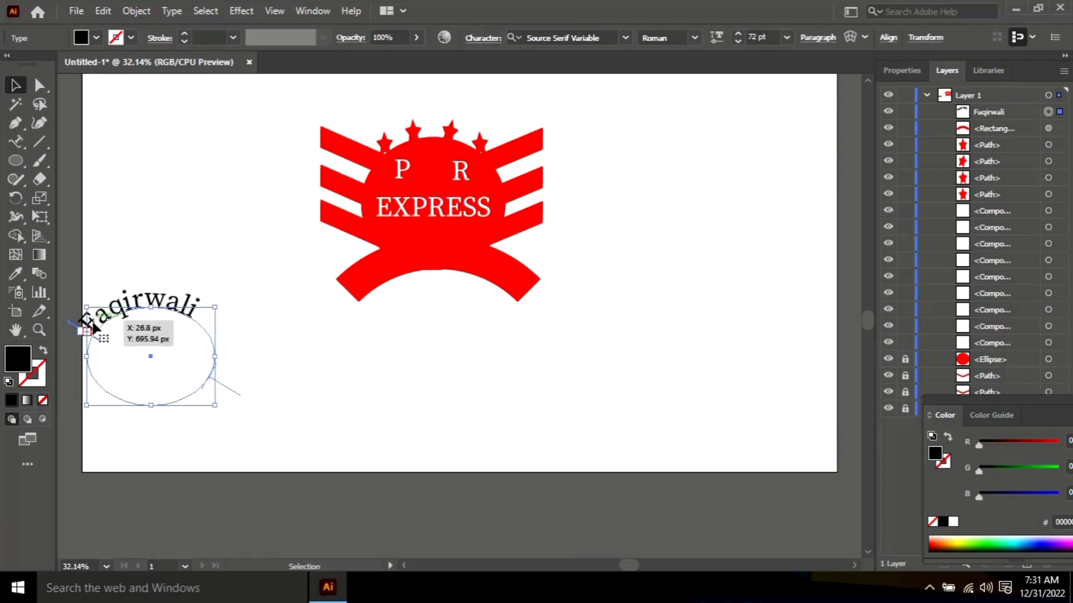
- Move the curved "Faqirwali" text with its path onto the red arched banner below "EXPRESS" and keep it selected
drag(113, 316, 405, 262)
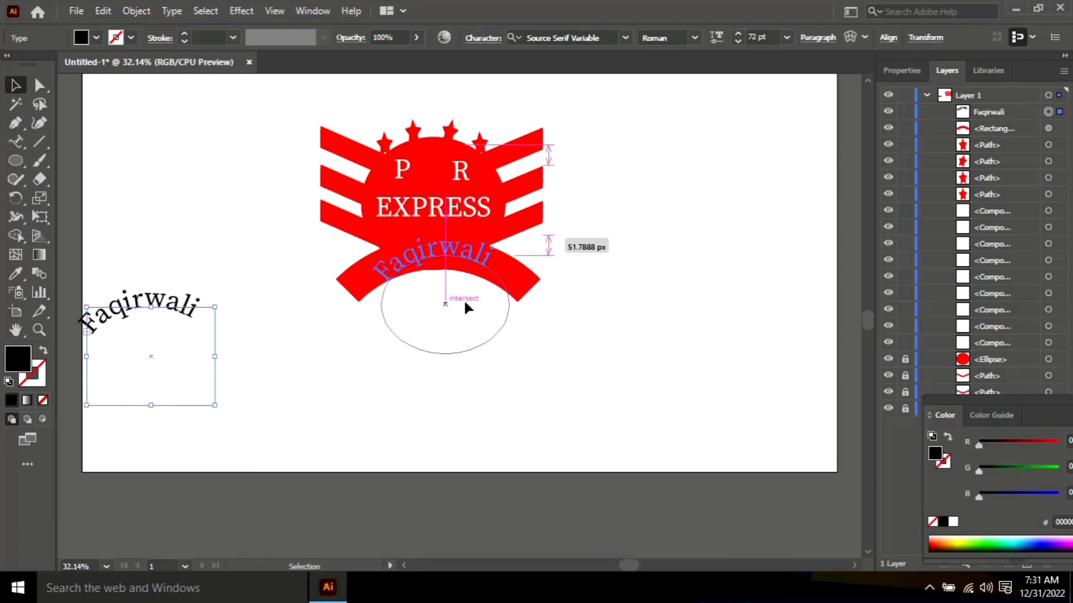
drag(468, 308, 467, 307)
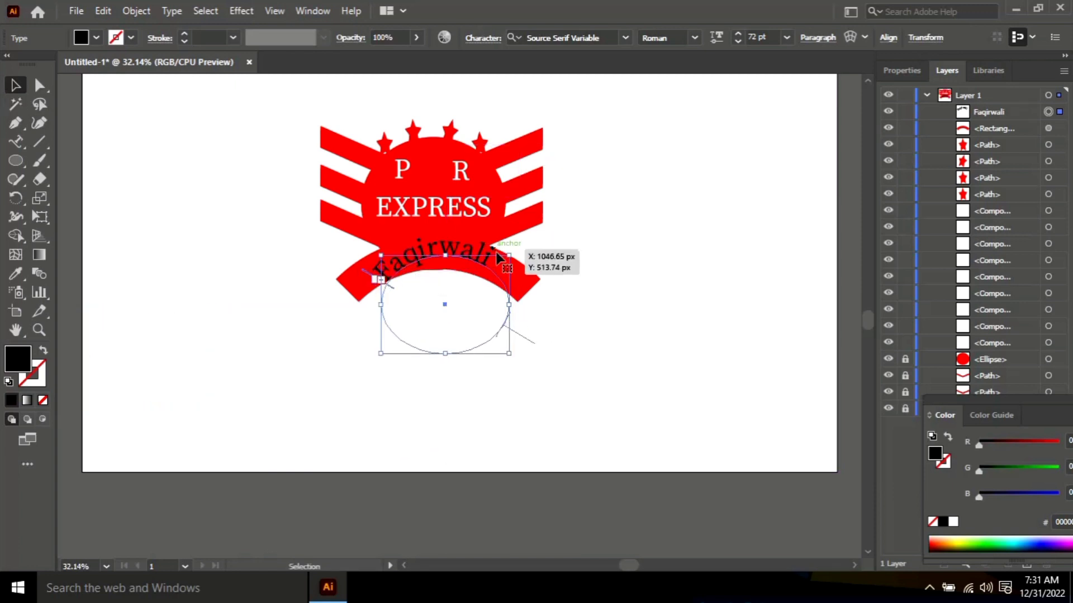
click(1057, 146)
click(1058, 114)
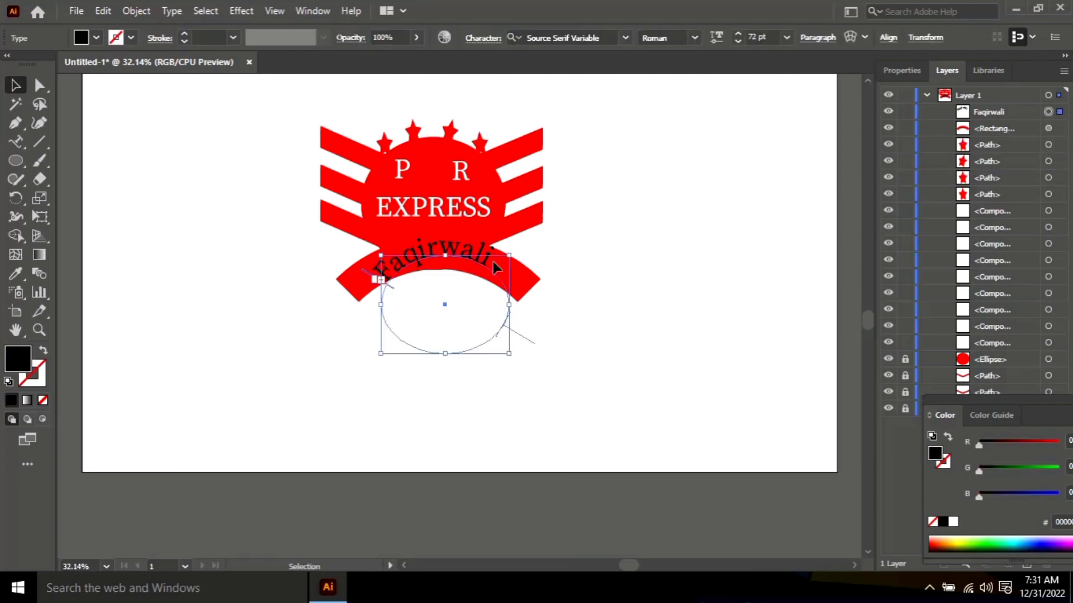
- Adjust the leading spaces before "Faqirwali" to shift the word along its path toward the banner's centre
double_click(388, 262)
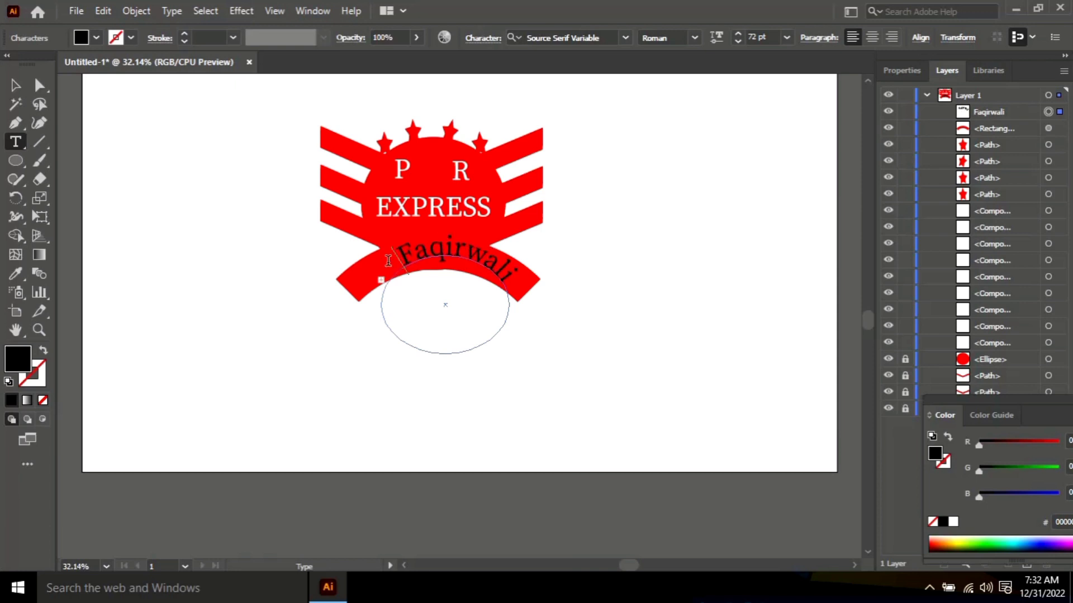
key(BackSpace)
key(BackSpace)
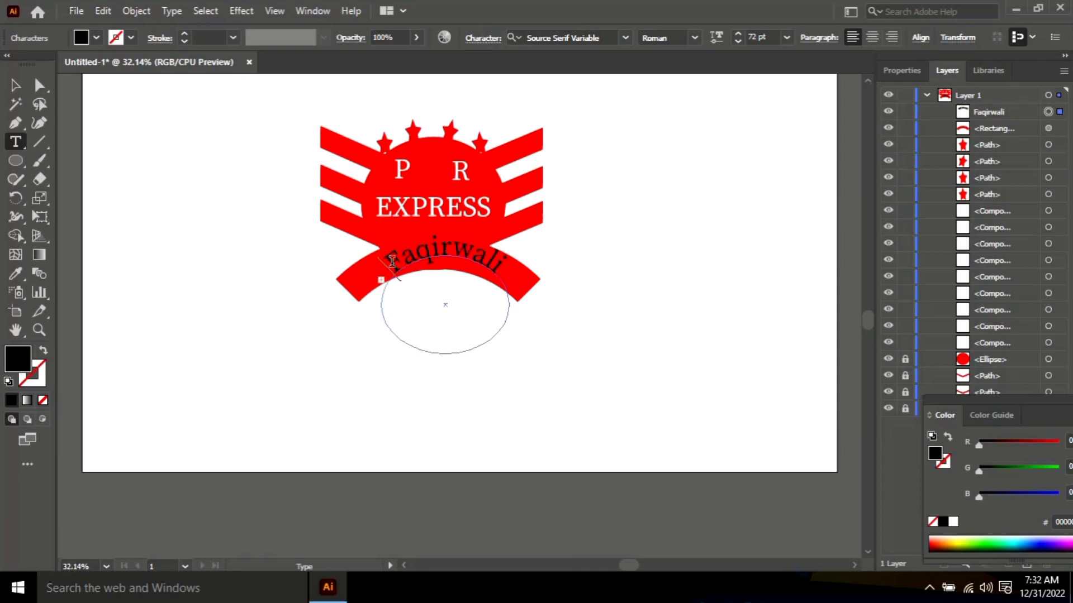
key(Escape)
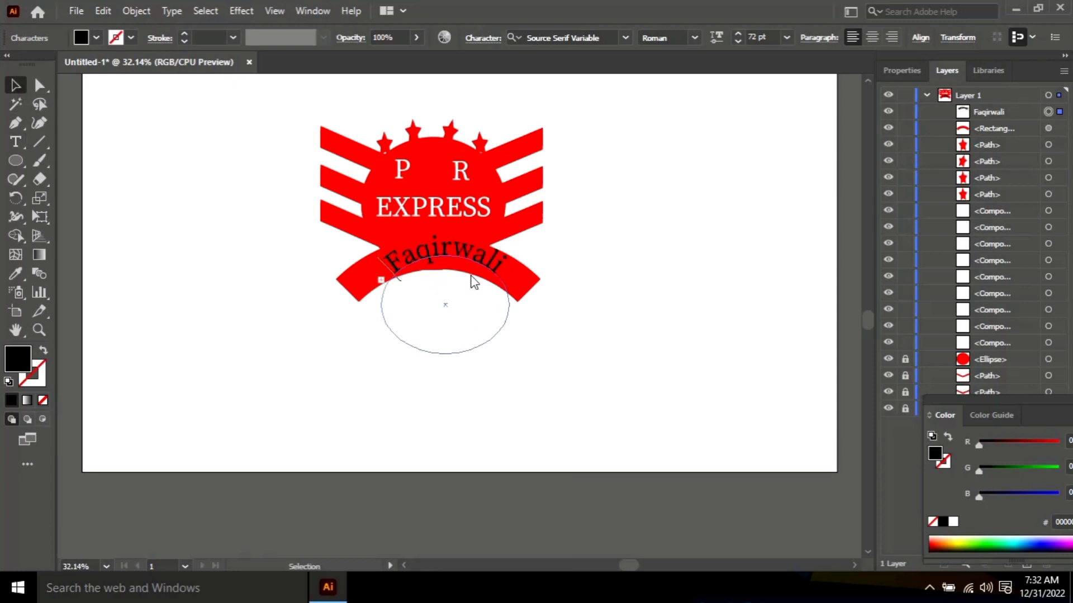
- Nudge the curved "Faqirwali" text slightly left and down on the arched banner and deselect it
click(435, 250)
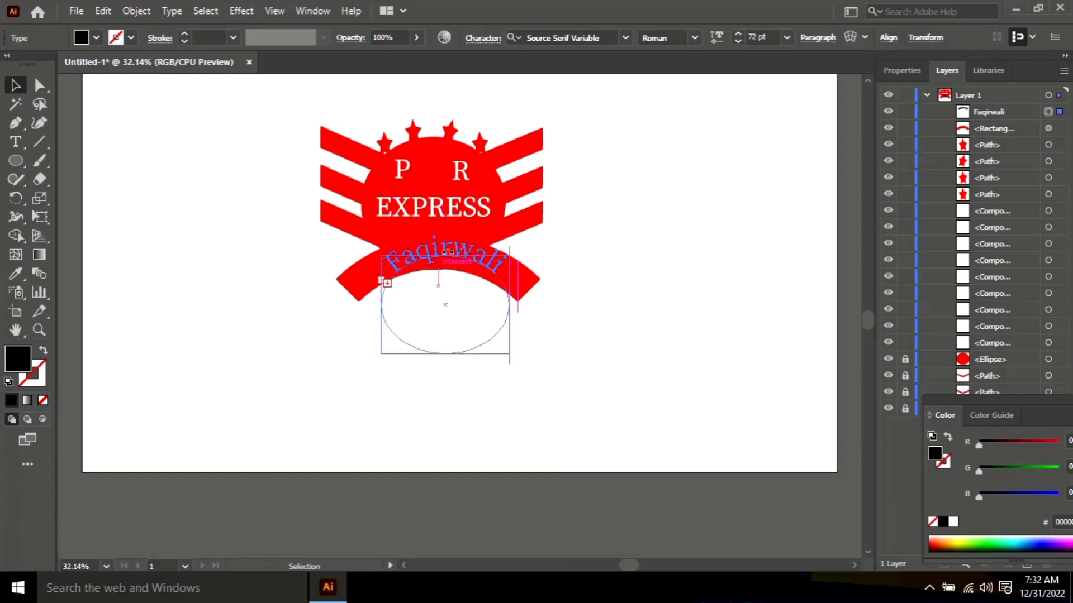
drag(448, 252, 421, 257)
click(639, 376)
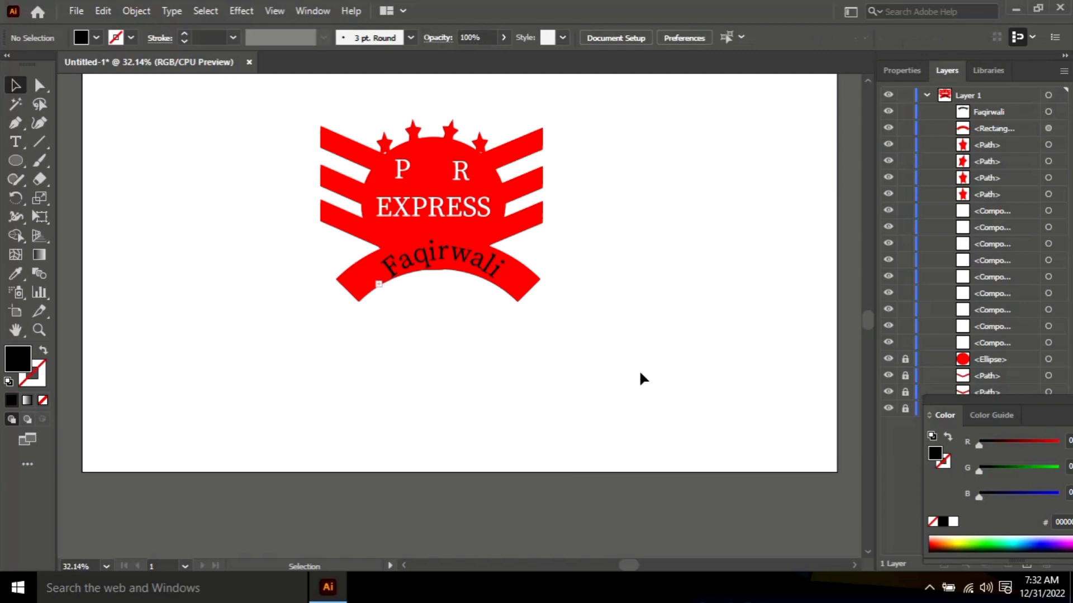
- Delete the curved "Faqirwali" text from the banner, then undo the deletion and the last nudge
click(467, 260)
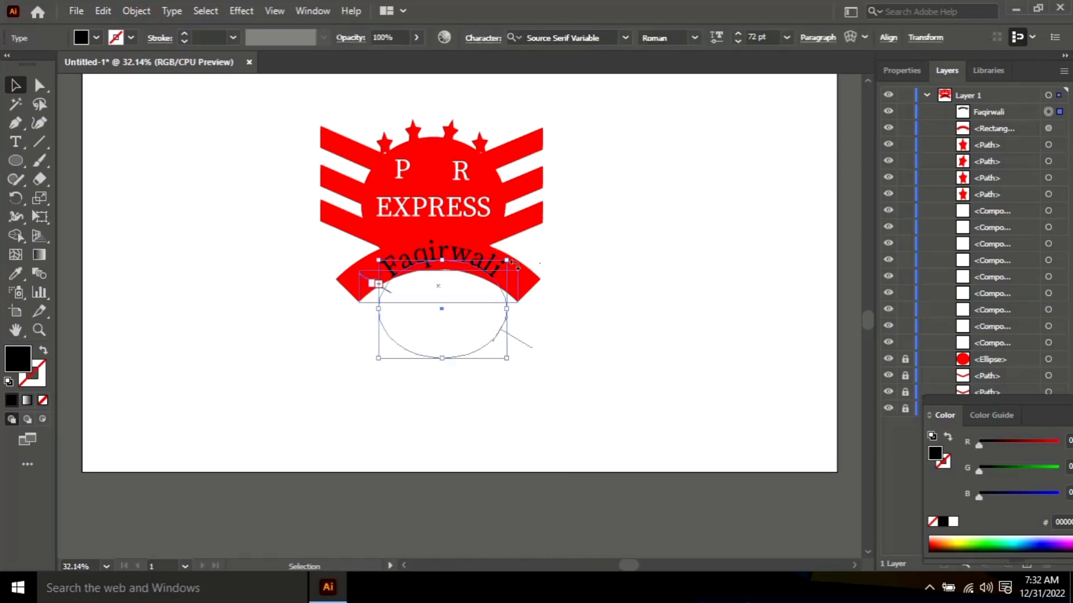
key(Delete)
key(q)
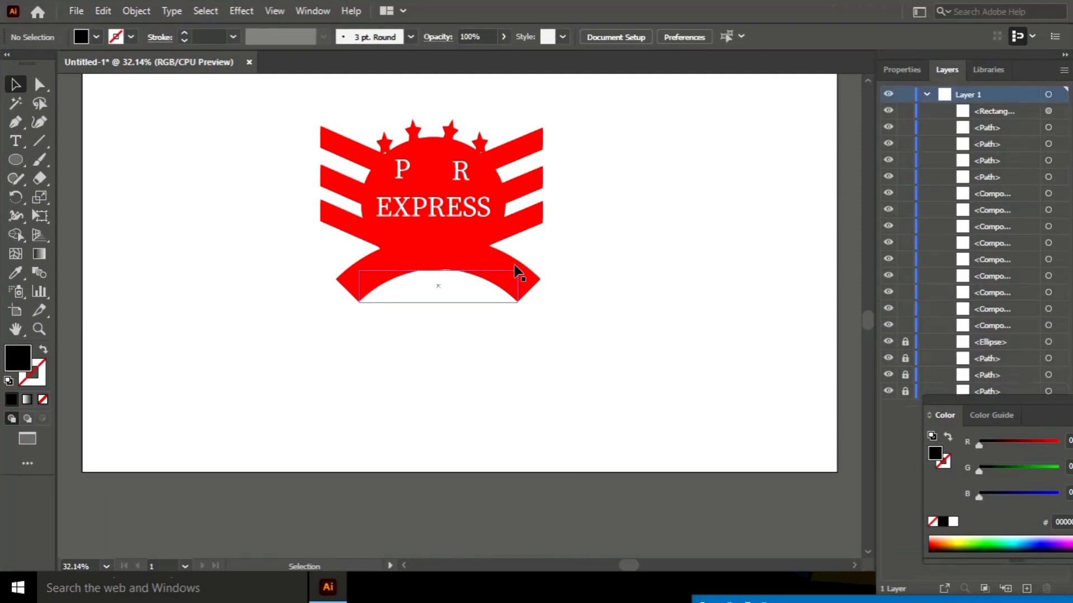
key(f)
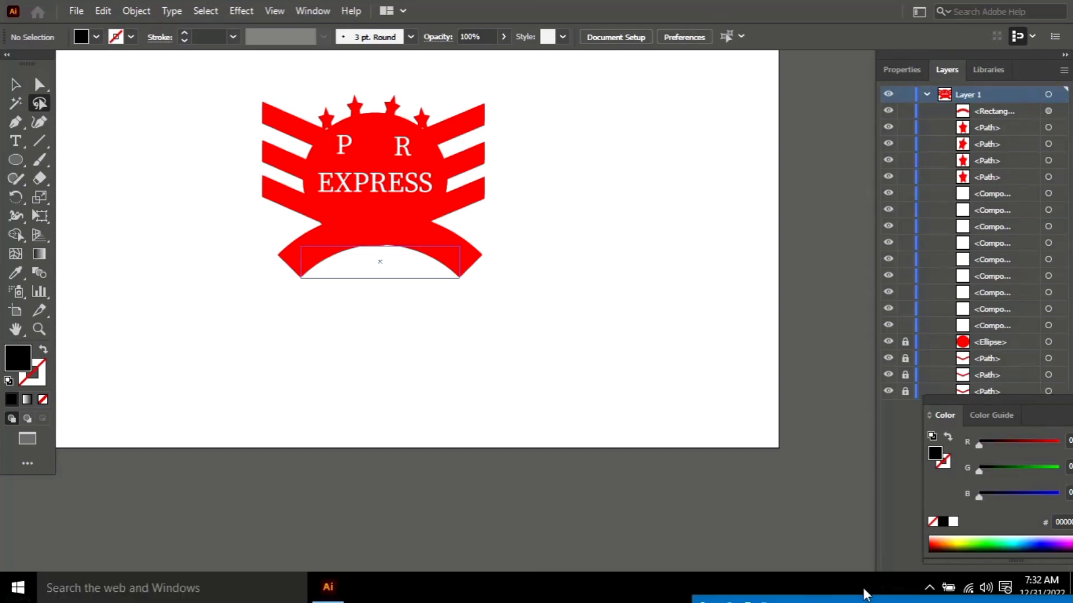
click(16, 141)
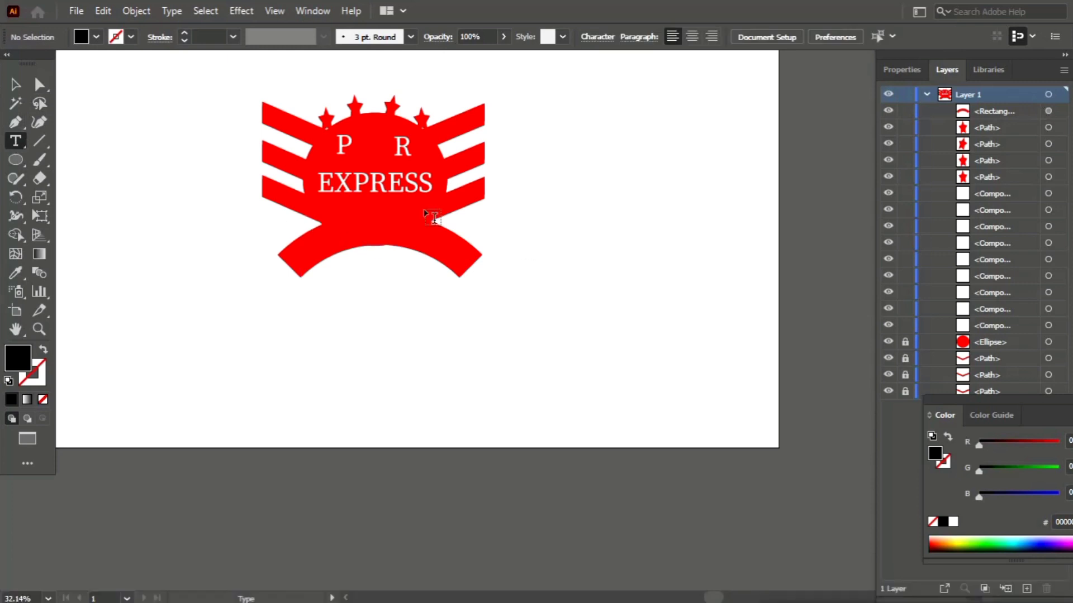
key(ctrl+z)
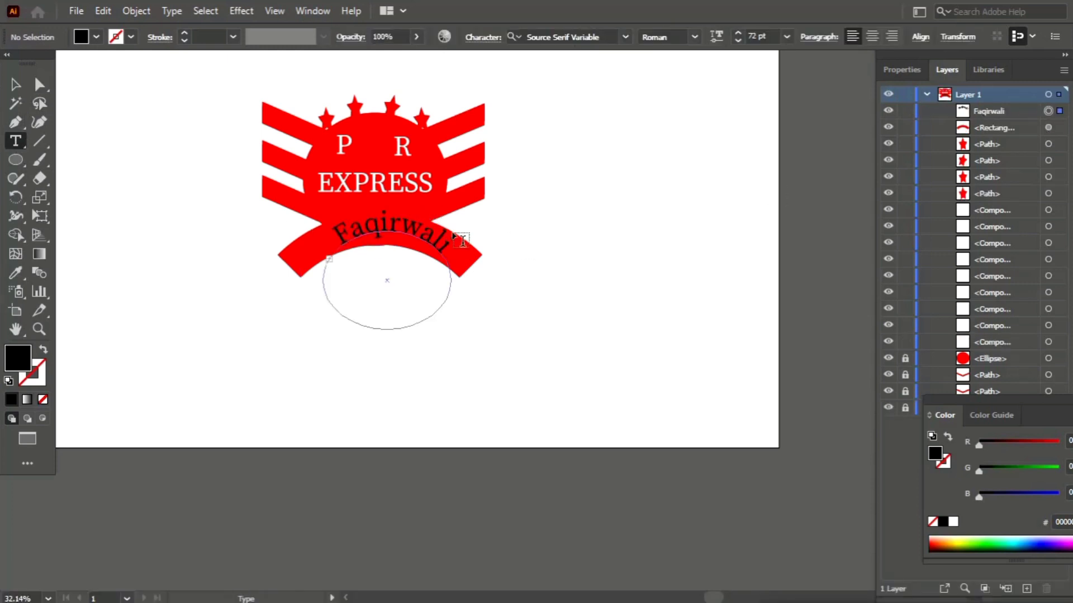
- Clear the curved text on the banner and retype it in capitals as "FAQIRWALI"
key(BackSpace)
key(BackSpace)
key(BackSpace)
key(BackSpace)
key(BackSpace)
key(BackSpace)
key(BackSpace)
key(BackSpace)
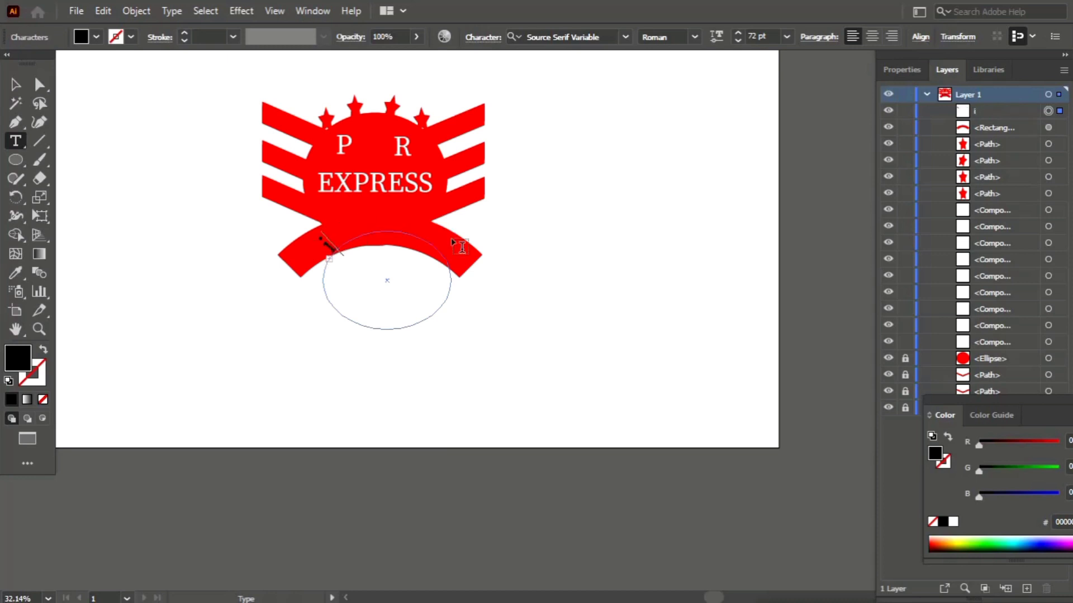
text(FAQIRW)
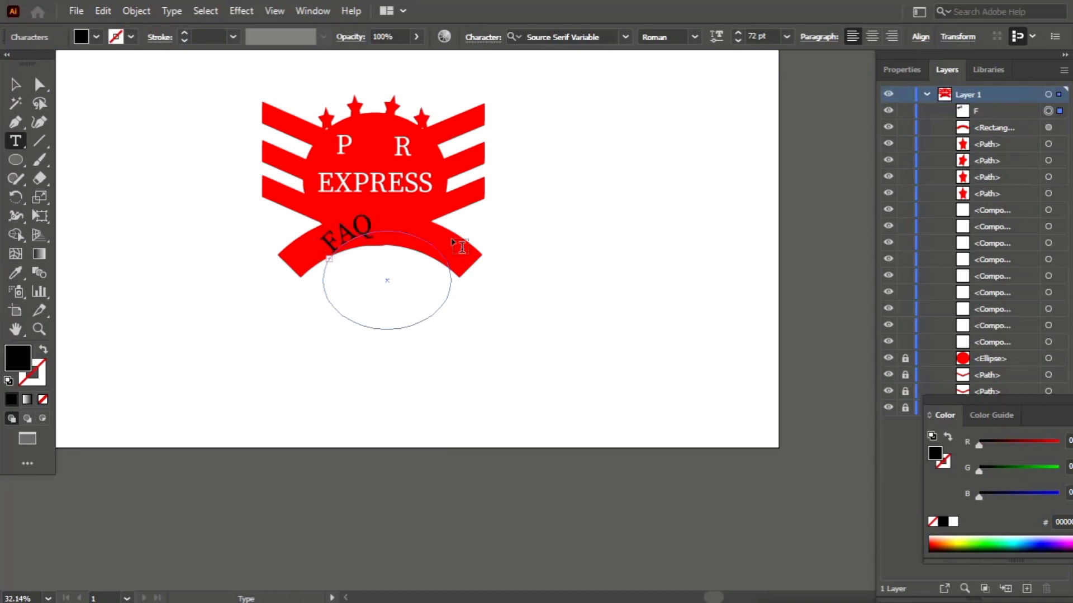
key(BackSpace)
key(BackSpace)
text(RWALI)
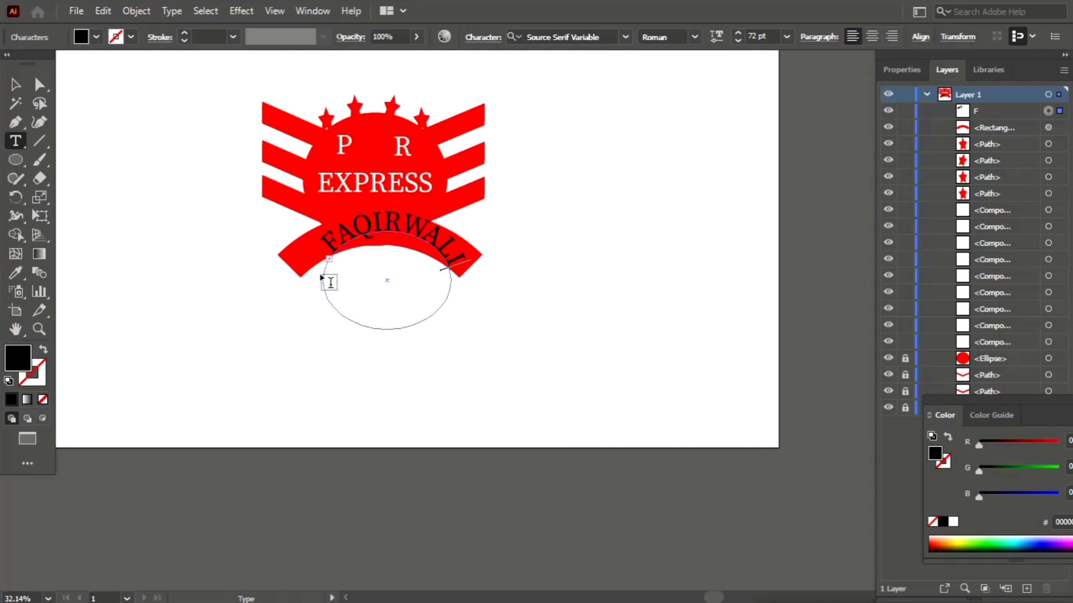
- Reposition the curved "FAQIRWALI" text slightly left and lower on the red arched banner and deselect it
click(15, 85)
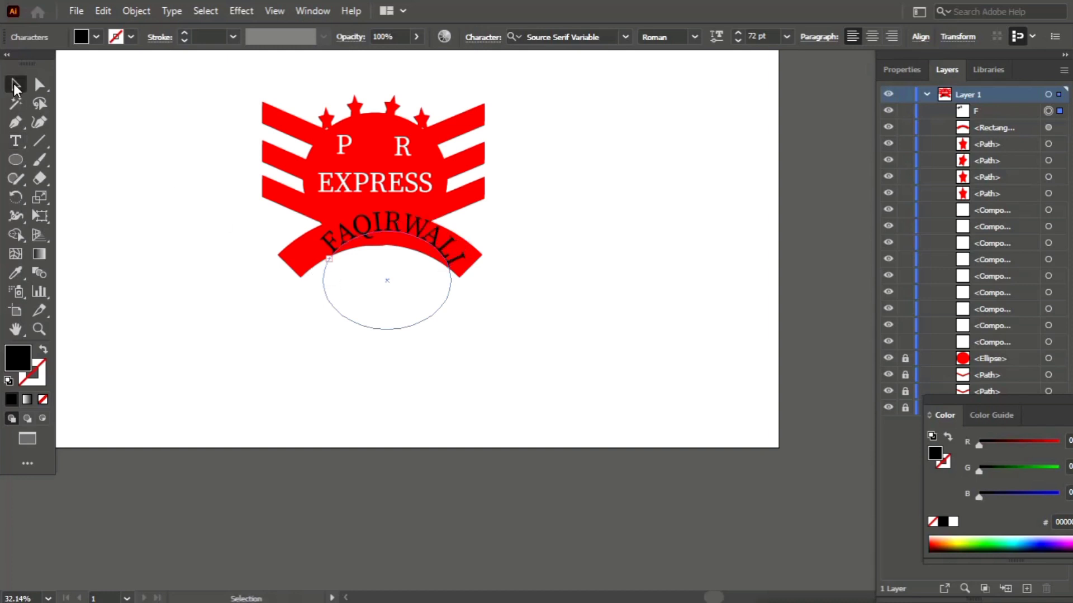
key(Return)
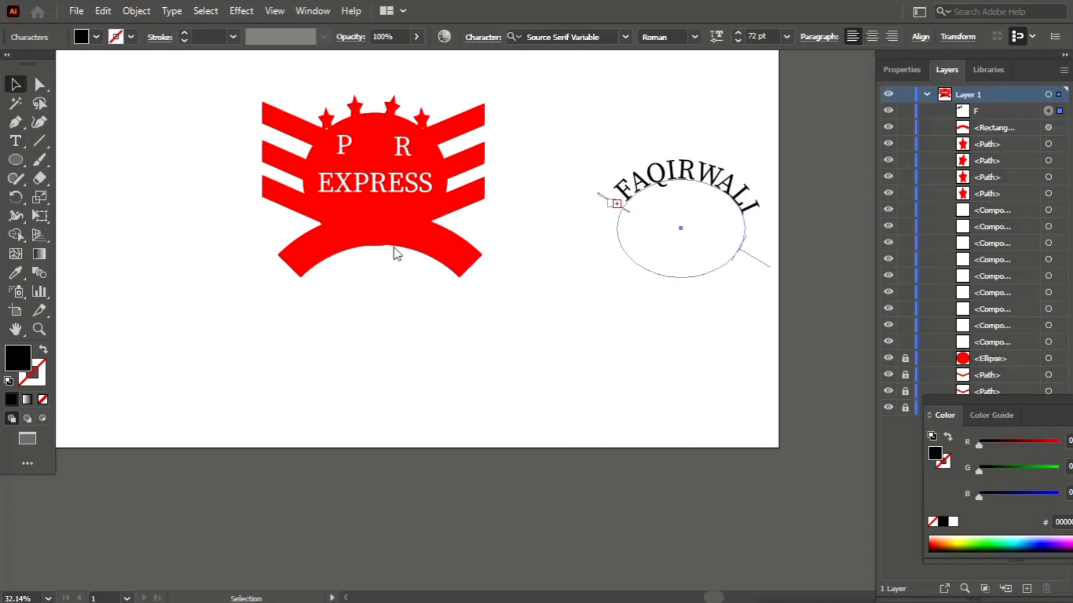
click(614, 412)
drag(368, 225, 368, 252)
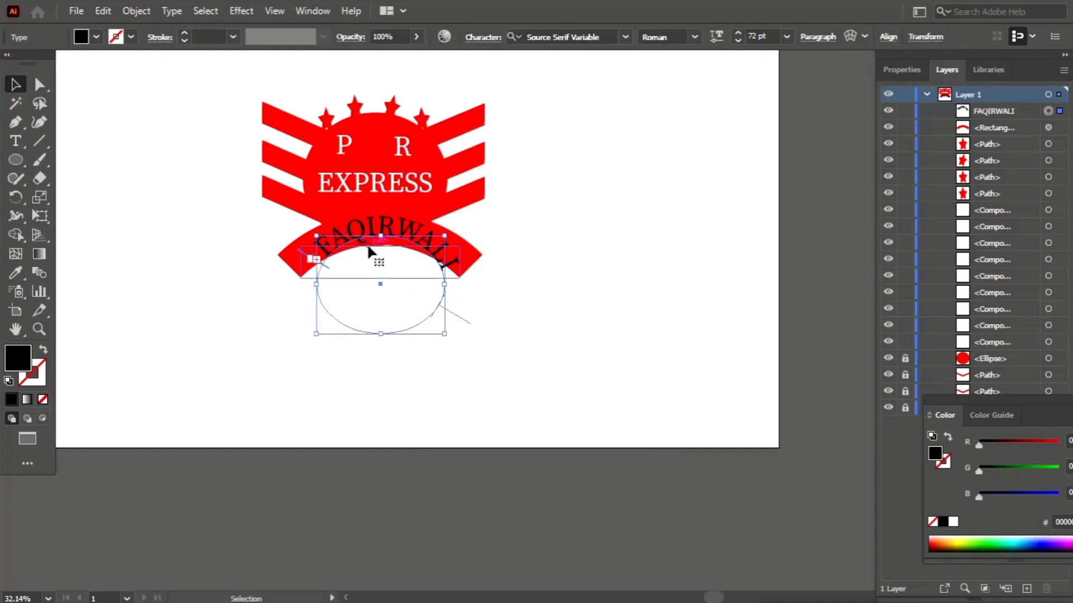
click(573, 340)
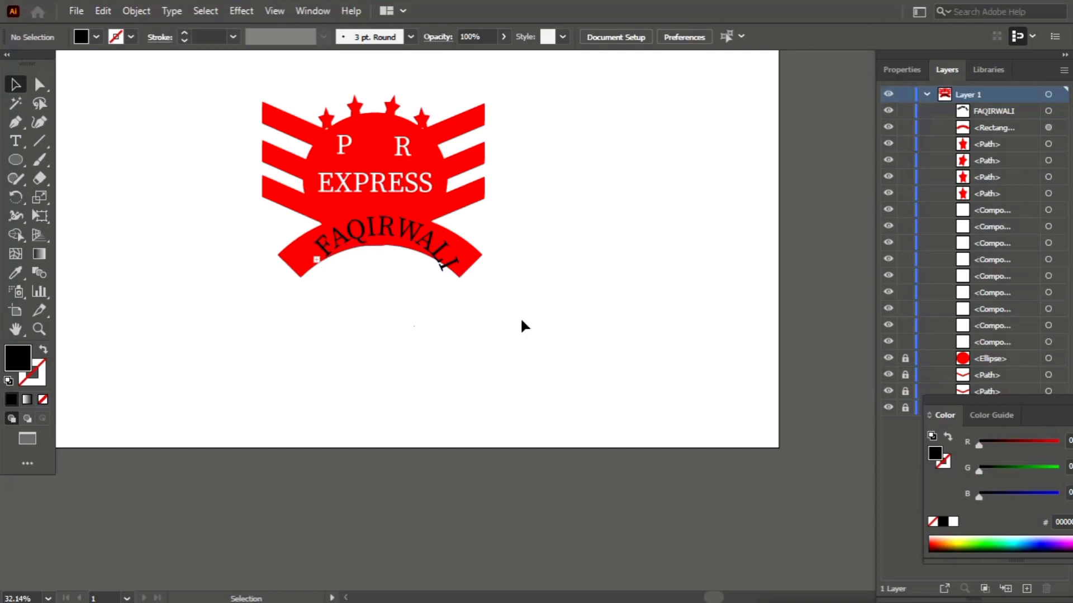
- Widen the ellipse path of the curved "FAQIRWALI" text toward both ends of the red banner and deselect it
click(390, 248)
drag(443, 290, 455, 285)
drag(316, 285, 300, 290)
drag(453, 286, 454, 278)
click(489, 338)
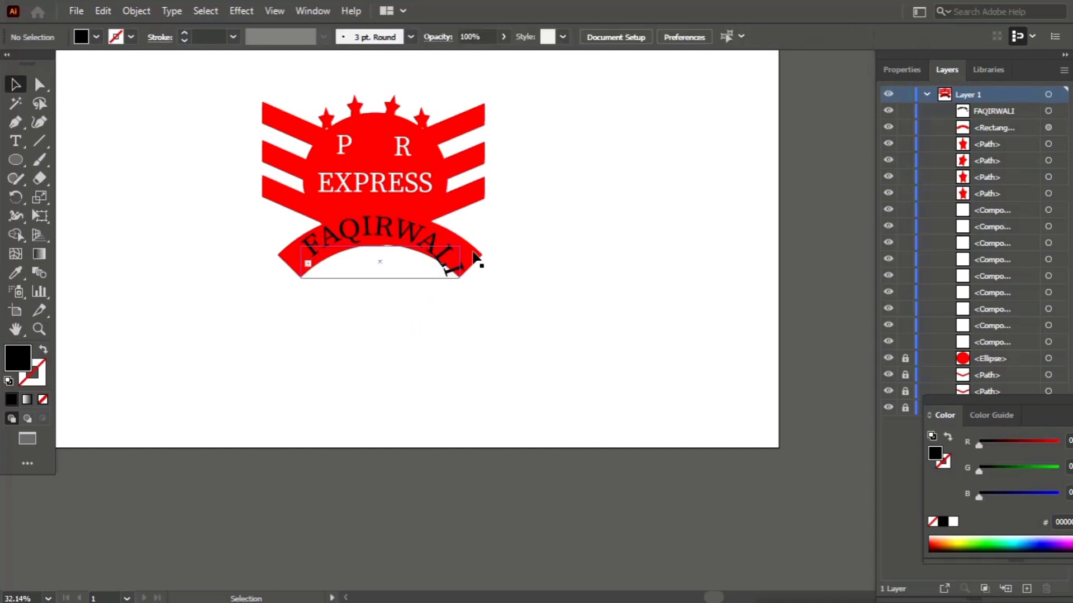
- Select the curved "FAQIRWALI" text and reshape its ellipse path wider and flatter along the banner's arch
click(1048, 128)
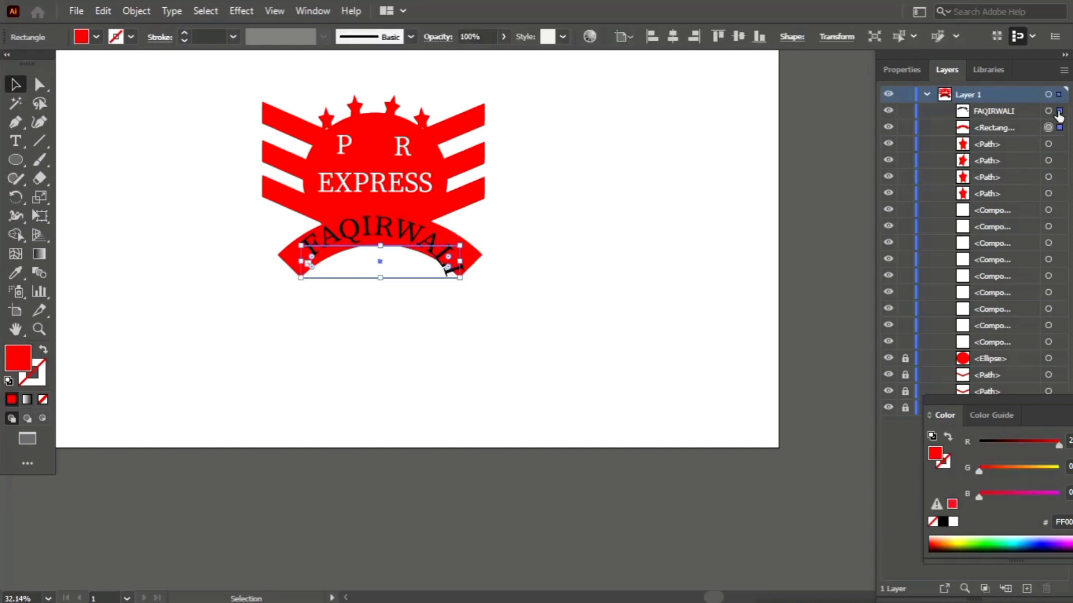
click(1048, 110)
drag(447, 287, 453, 262)
drag(447, 337, 454, 334)
drag(302, 285, 293, 296)
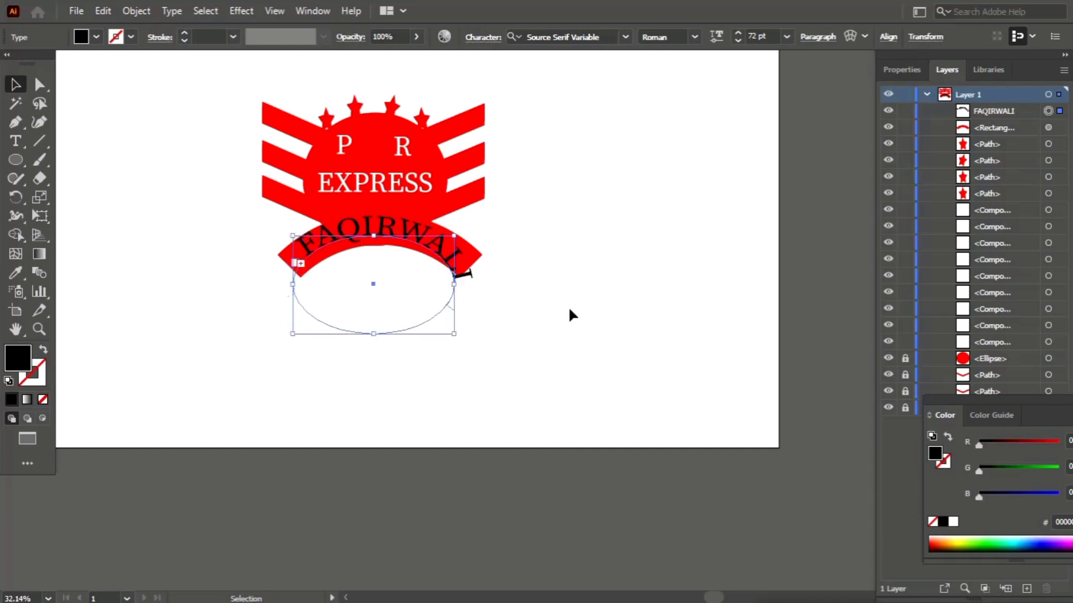
drag(454, 333, 454, 306)
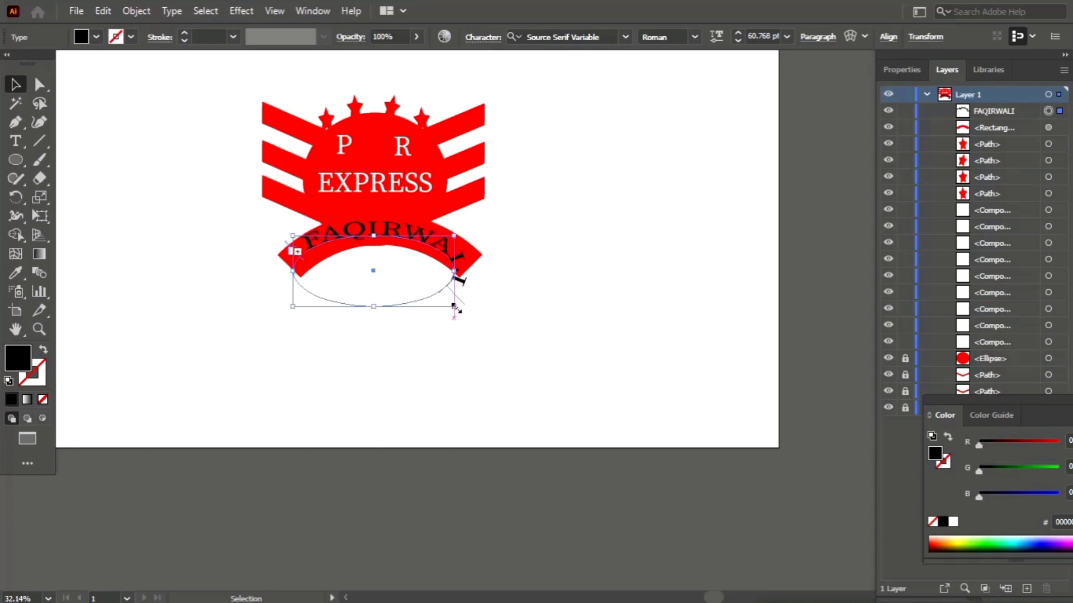
drag(286, 286, 287, 301)
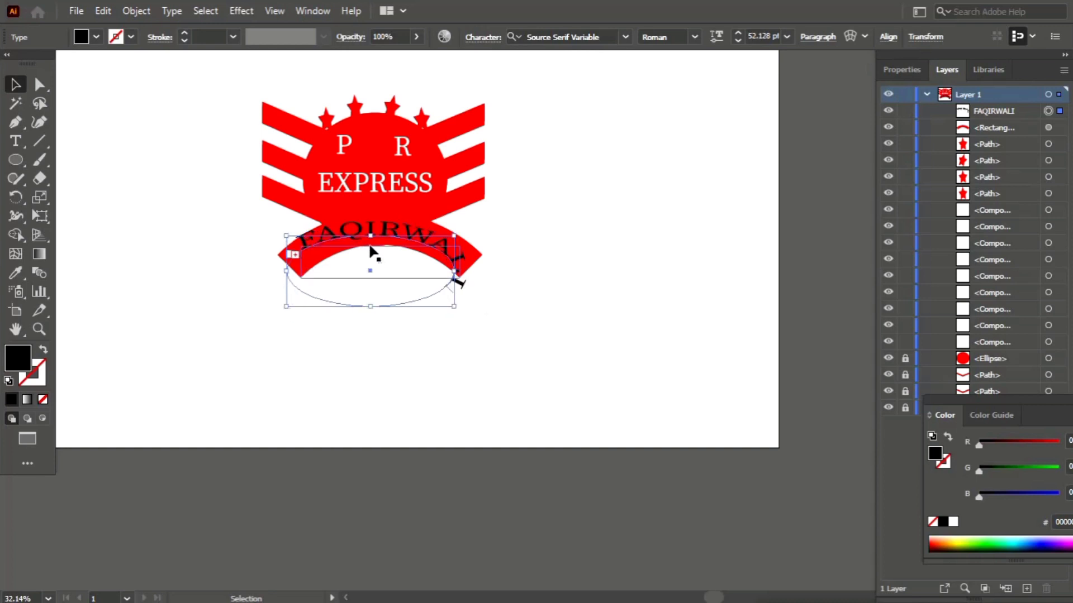
- Rotate the "FAQIRWALI" ellipse path slightly and stretch it wider and much taller so its top follows the banner's curve
drag(454, 306, 474, 273)
drag(334, 259, 322, 265)
drag(466, 239, 480, 255)
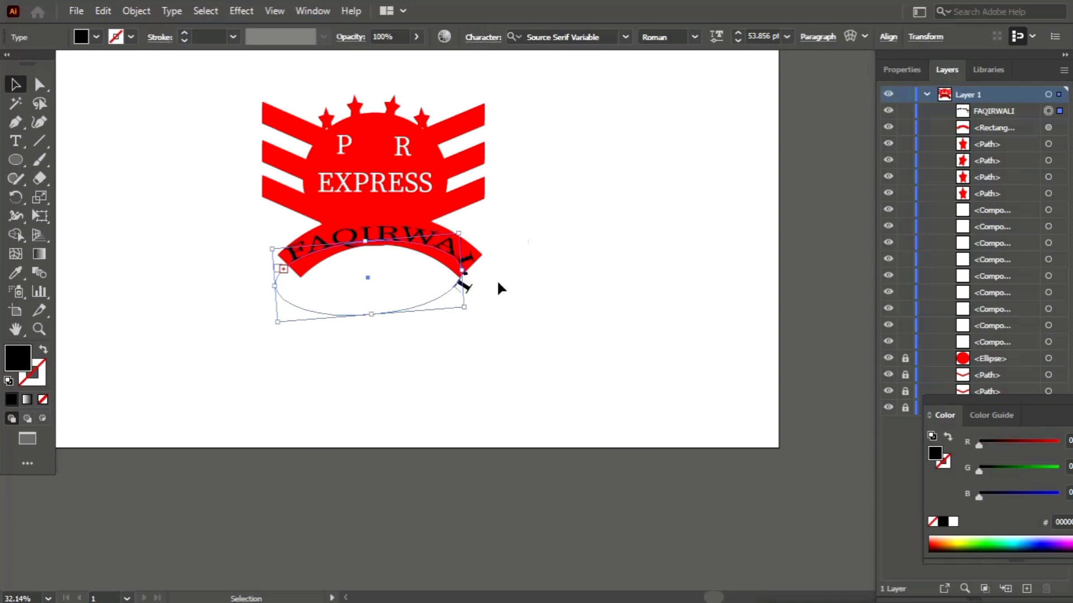
drag(463, 311, 459, 295)
drag(369, 302, 374, 383)
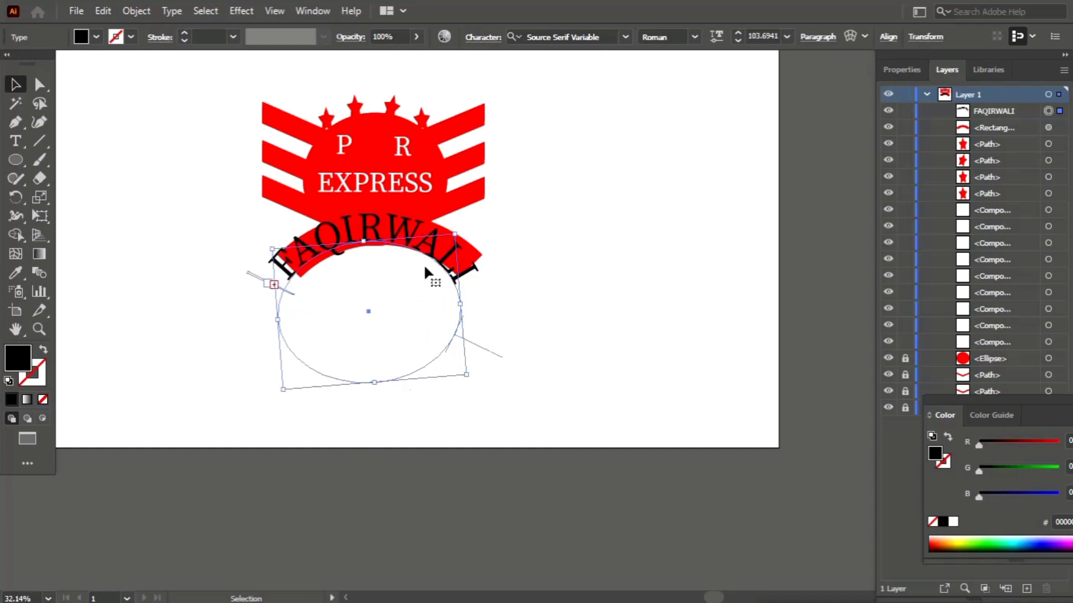
mouse_move(455, 234)
mouse_down()
mouse_move(478, 239)
mouse_move(466, 231)
mouse_up()
- Set the font size of the curved "FAQIRWALI" text to 72 pt and put away the character settings
key(ctrl+t)
click(420, 300)
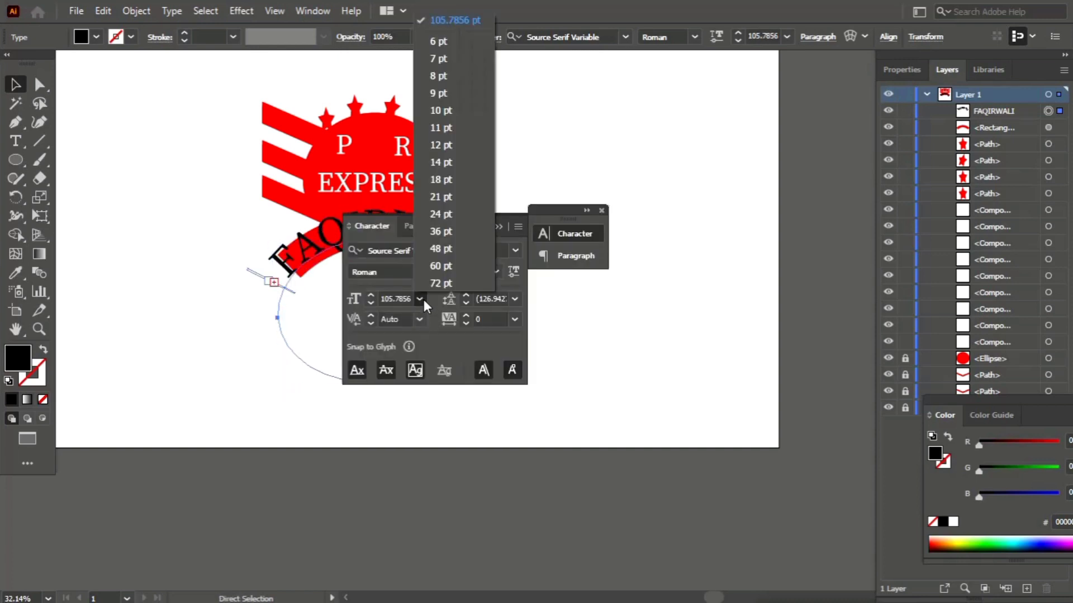
click(444, 283)
click(604, 320)
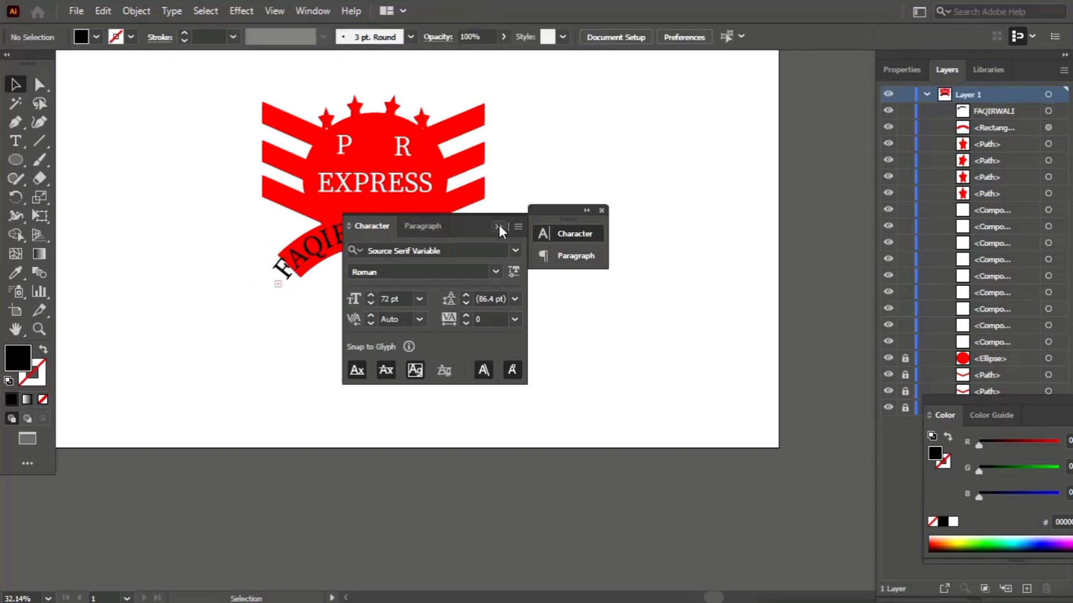
click(498, 227)
click(588, 211)
click(693, 217)
- Fill the curved "FAQIRWALI" text with white and delete the stray "Lorem ipsum" text object
mouse_move(278, 267)
mouse_down()
mouse_move(276, 248)
mouse_move(287, 279)
mouse_up()
double_click(282, 271)
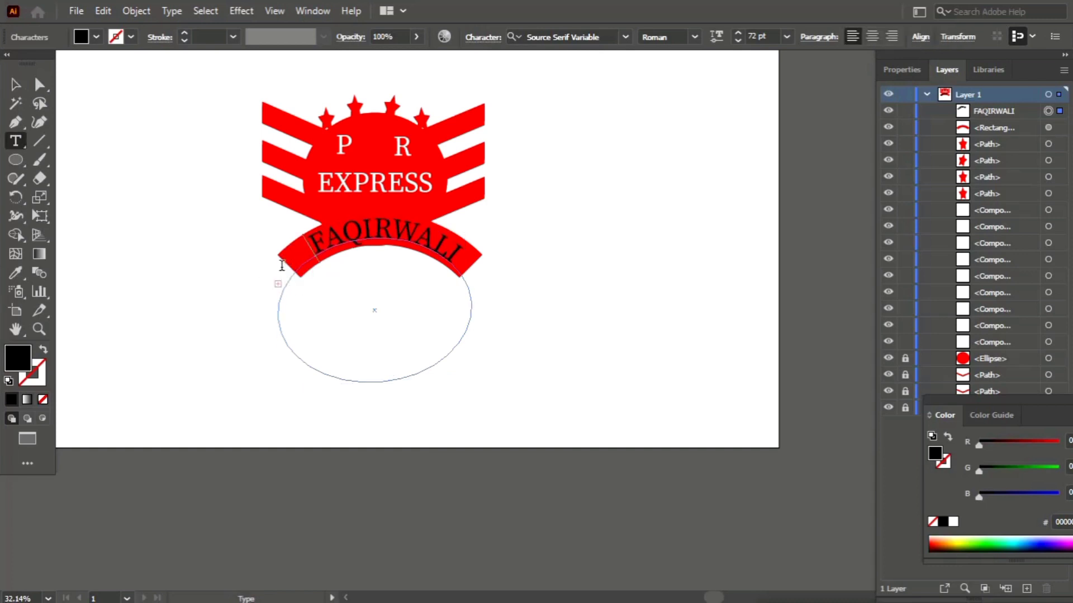
key(ctrl+a)
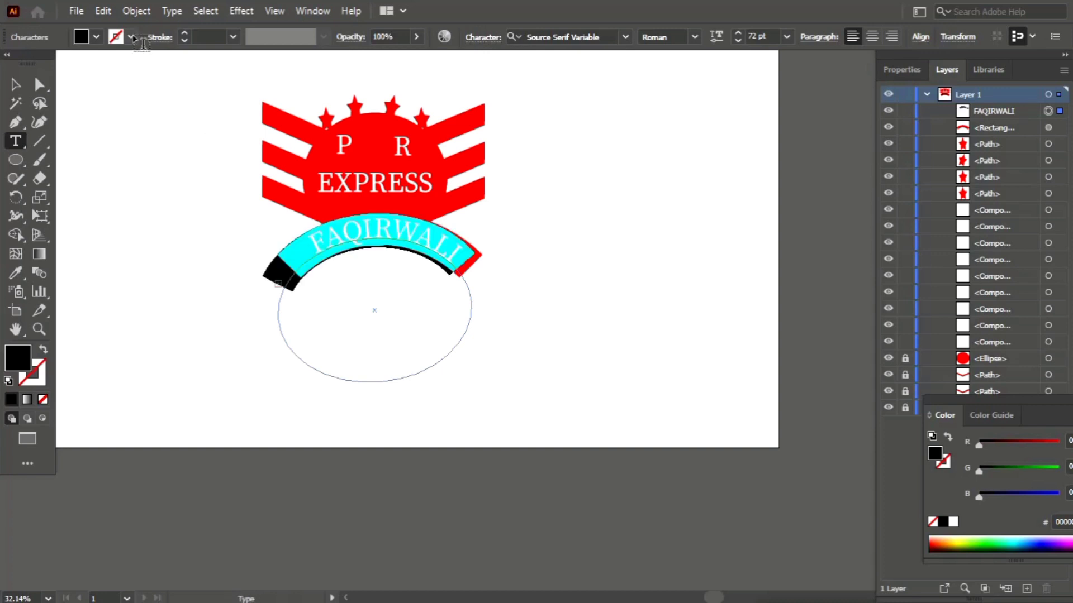
click(97, 37)
click(32, 63)
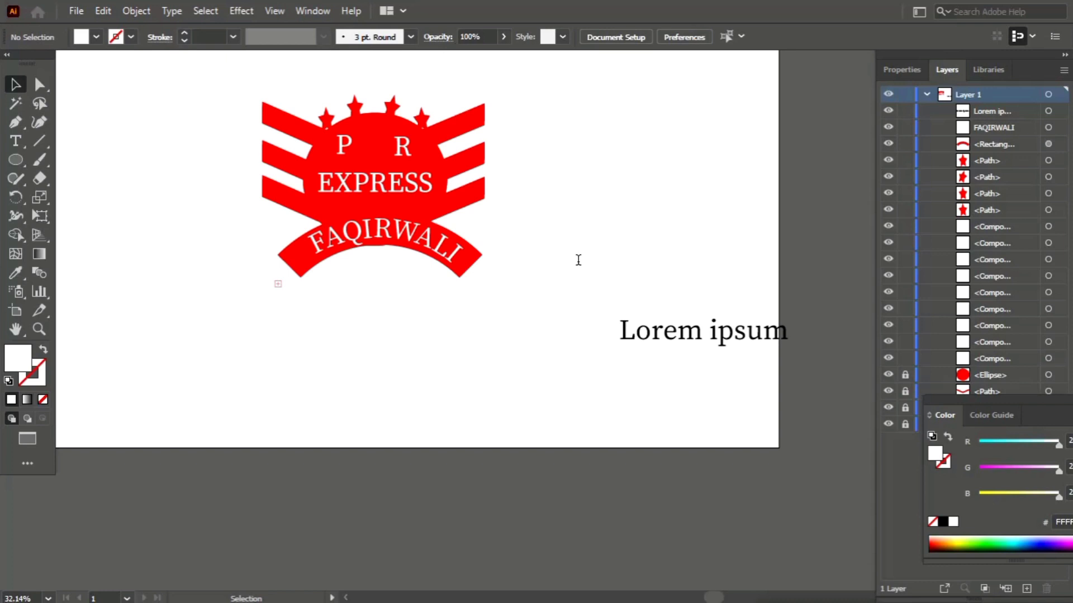
click(1048, 111)
key(Delete)
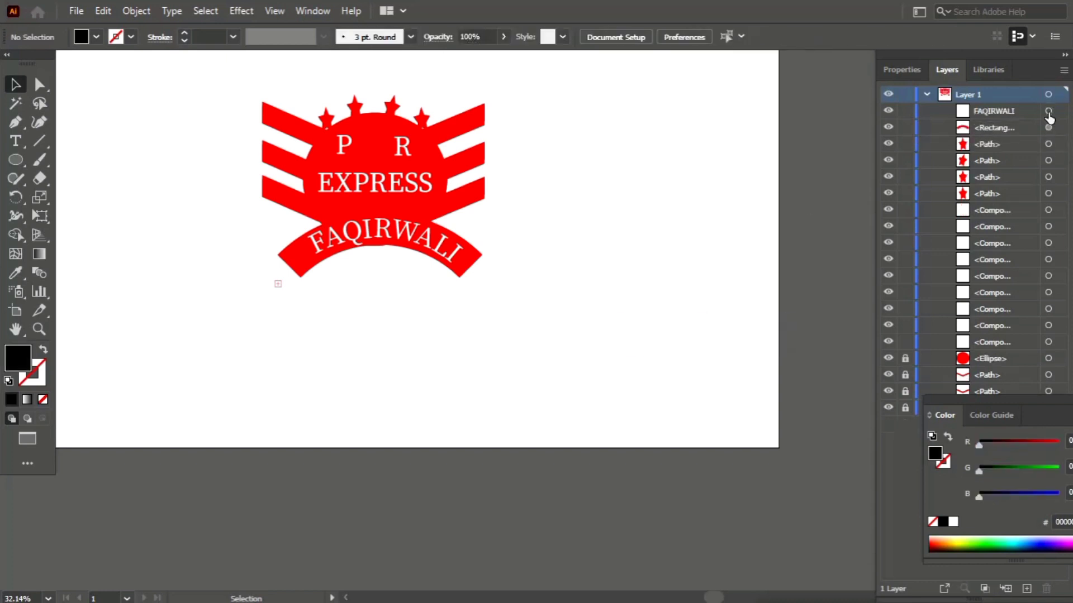
- Try to apply a drop shadow with the default Multiply settings to the emblem artwork
drag(195, 96, 533, 356)
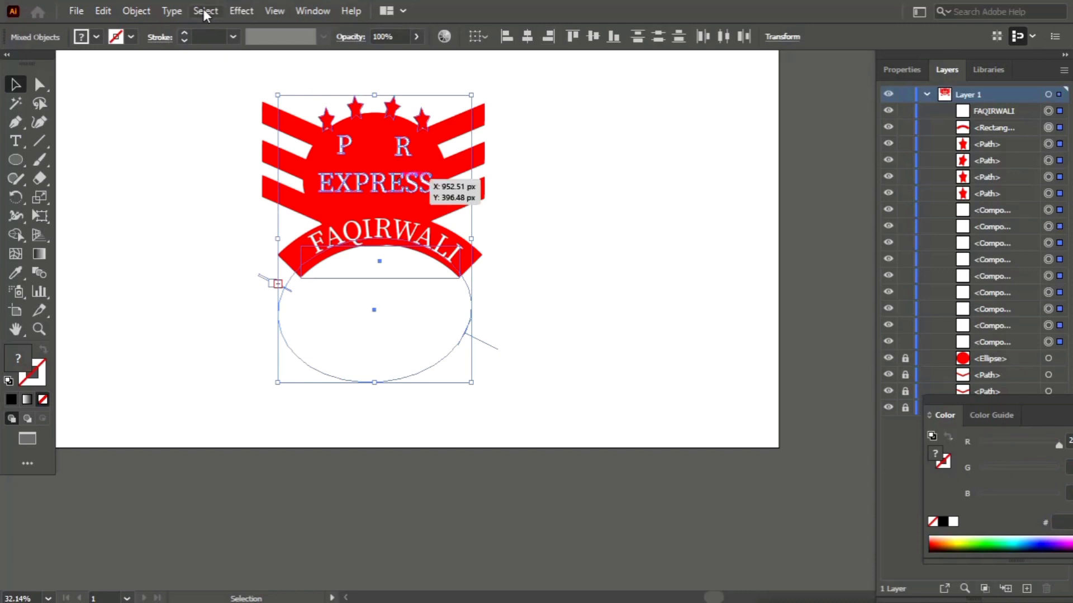
click(167, 11)
click(109, 121)
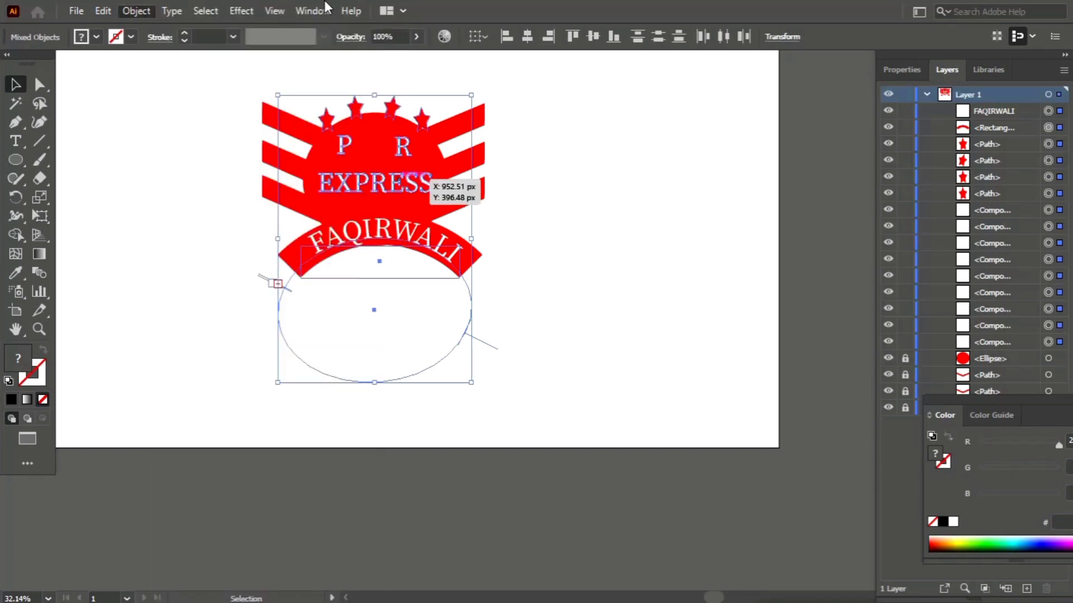
click(241, 10)
mouse_move(281, 188)
click(472, 190)
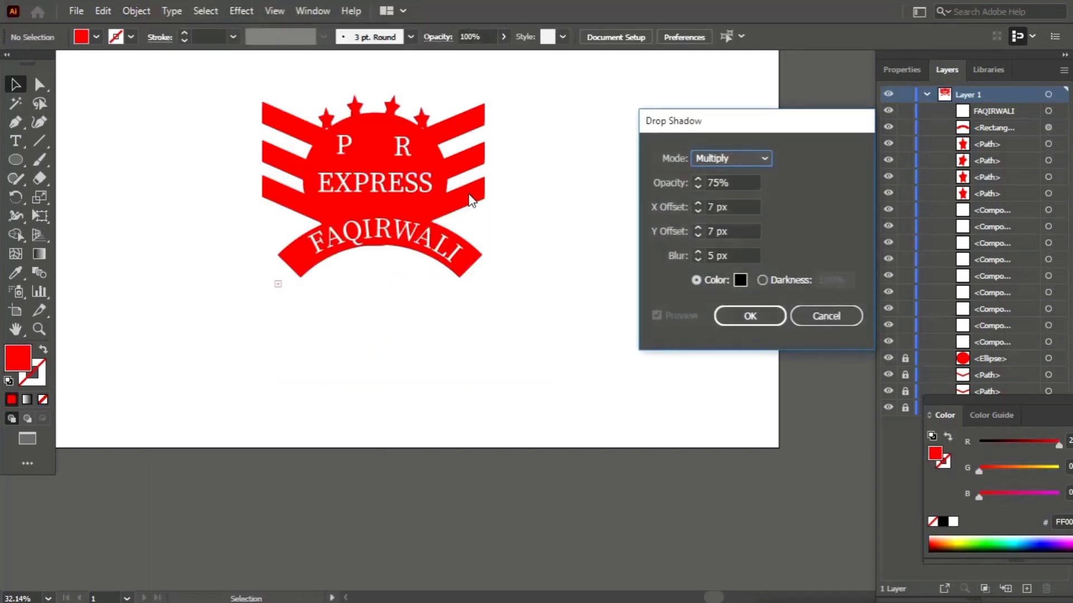
click(751, 317)
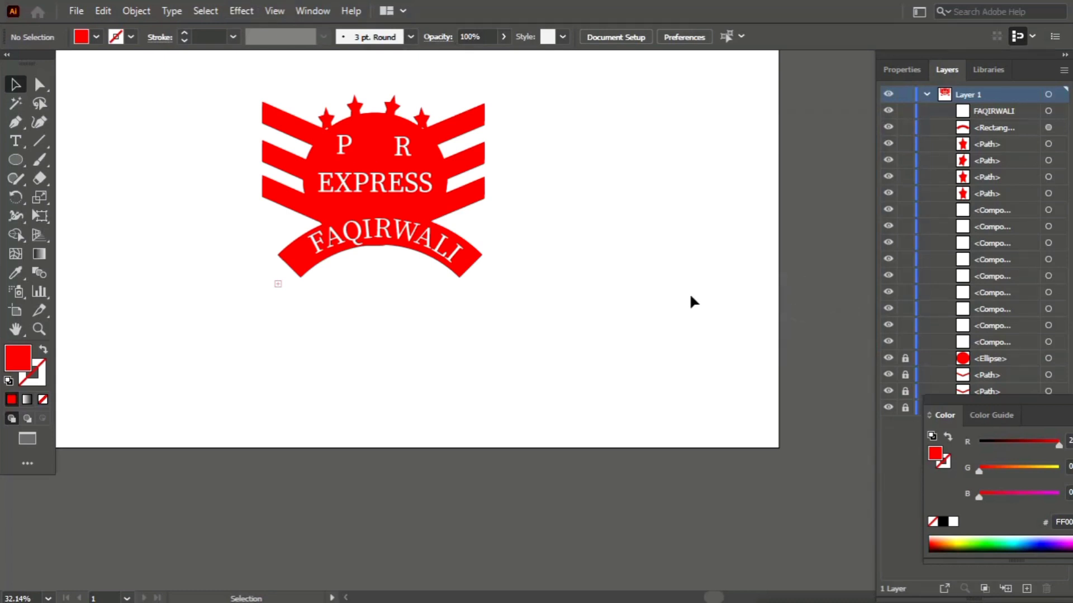
- Apply a Multiply drop shadow with 75% opacity, 7 px X and Y offsets and 5 px blur to the stars, lettering and banner
drag(219, 69, 537, 328)
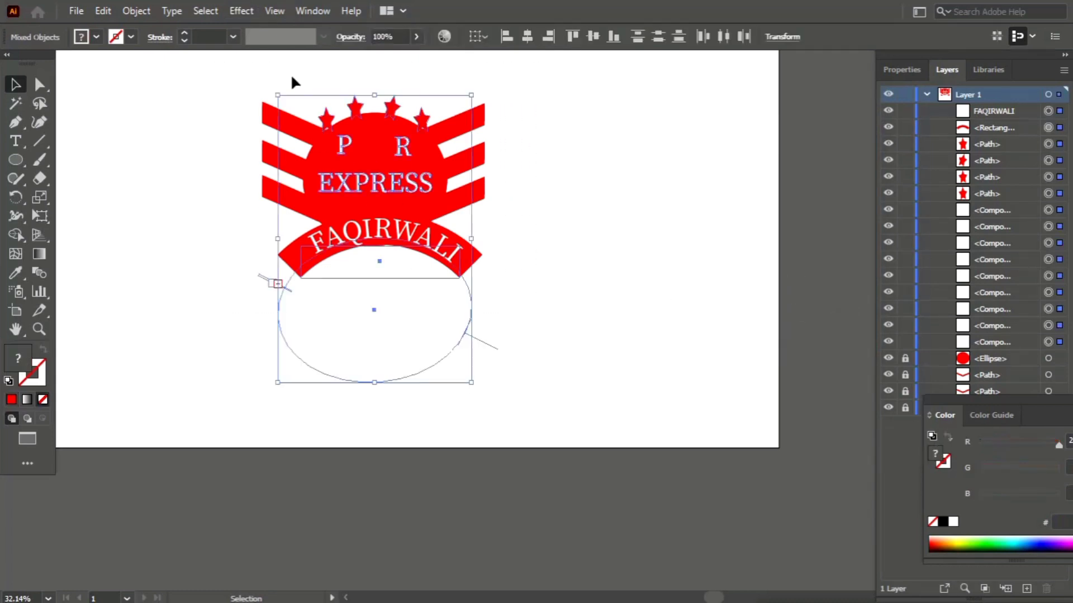
click(247, 12)
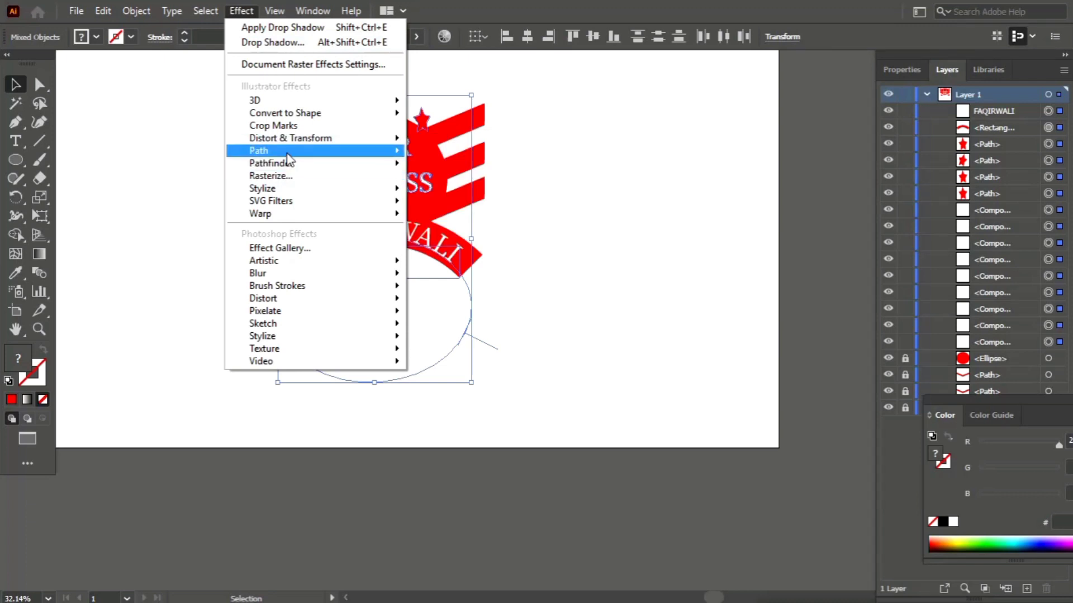
click(506, 190)
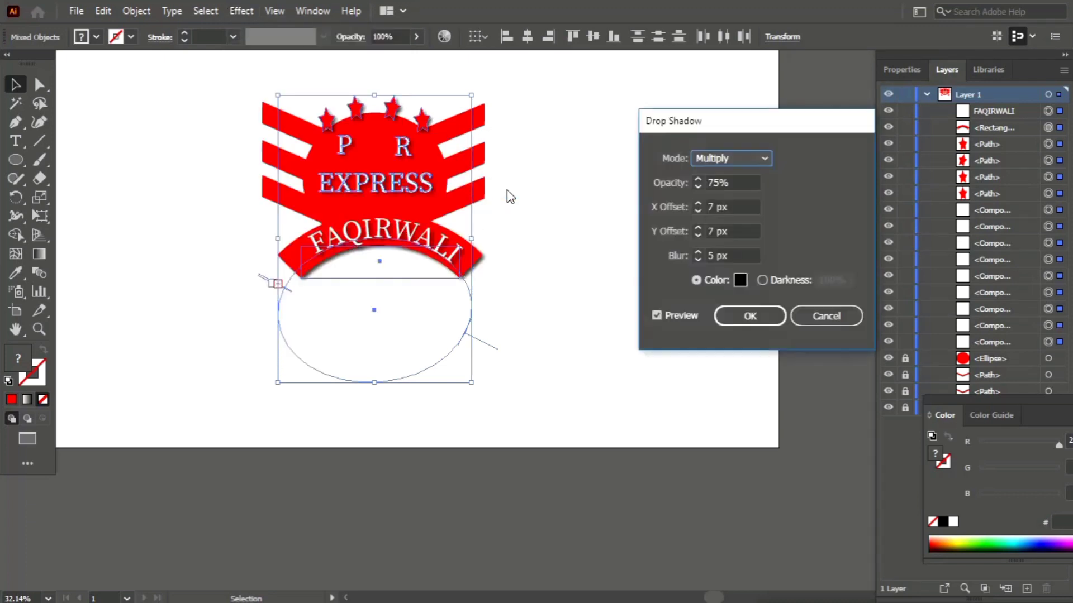
click(673, 314)
click(673, 314)
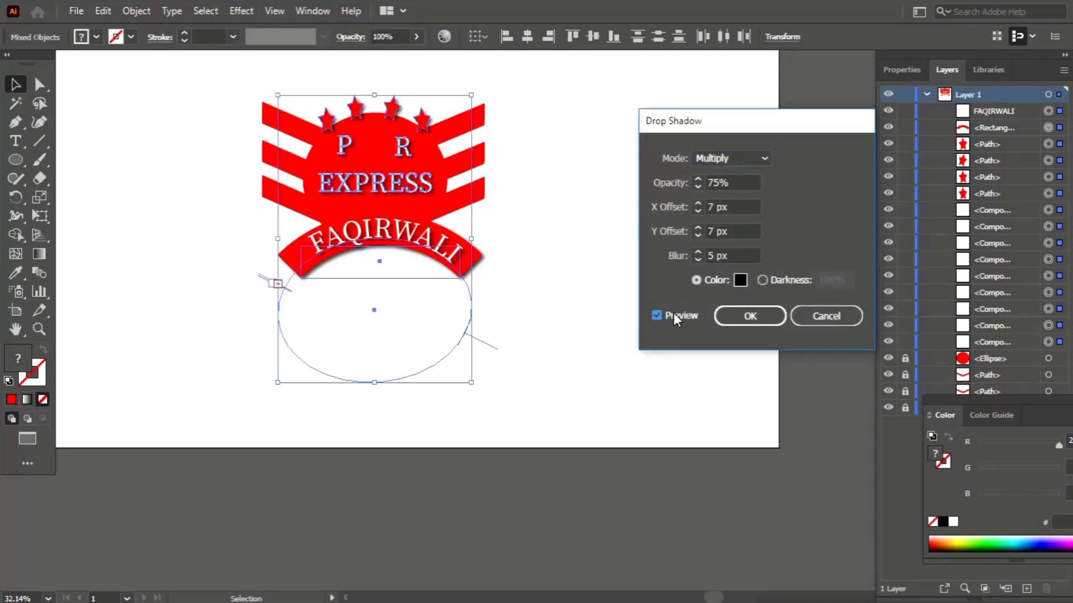
click(771, 315)
click(630, 331)
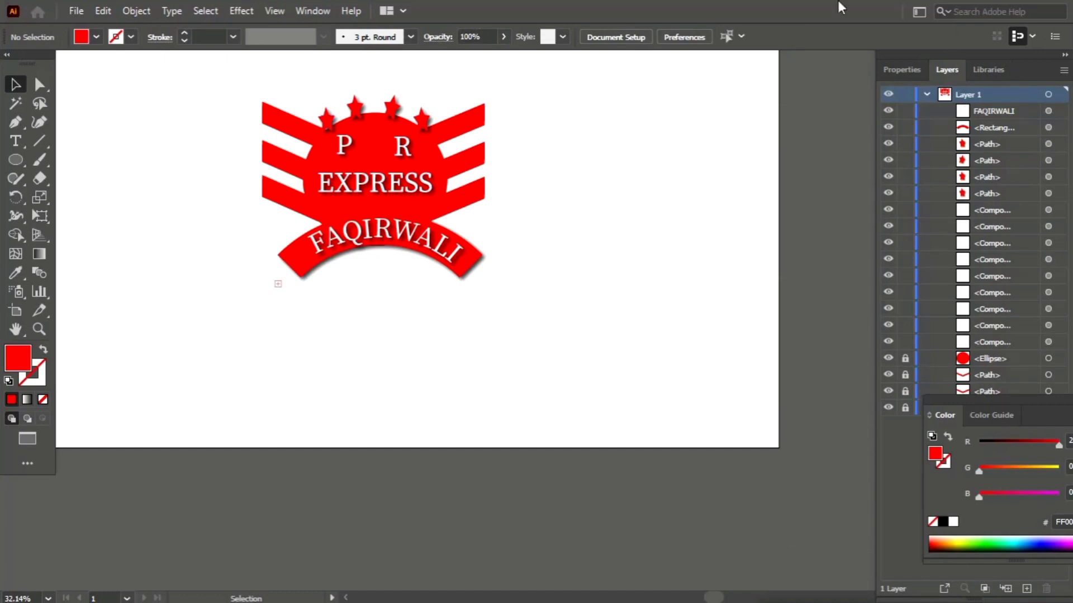
key(shift+f)
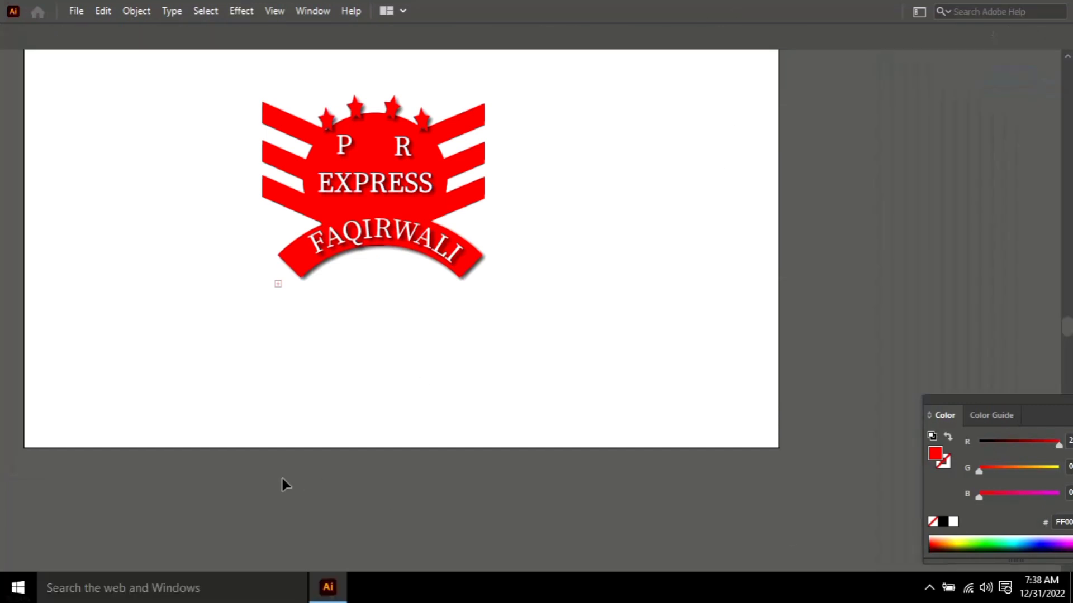
click(929, 588)
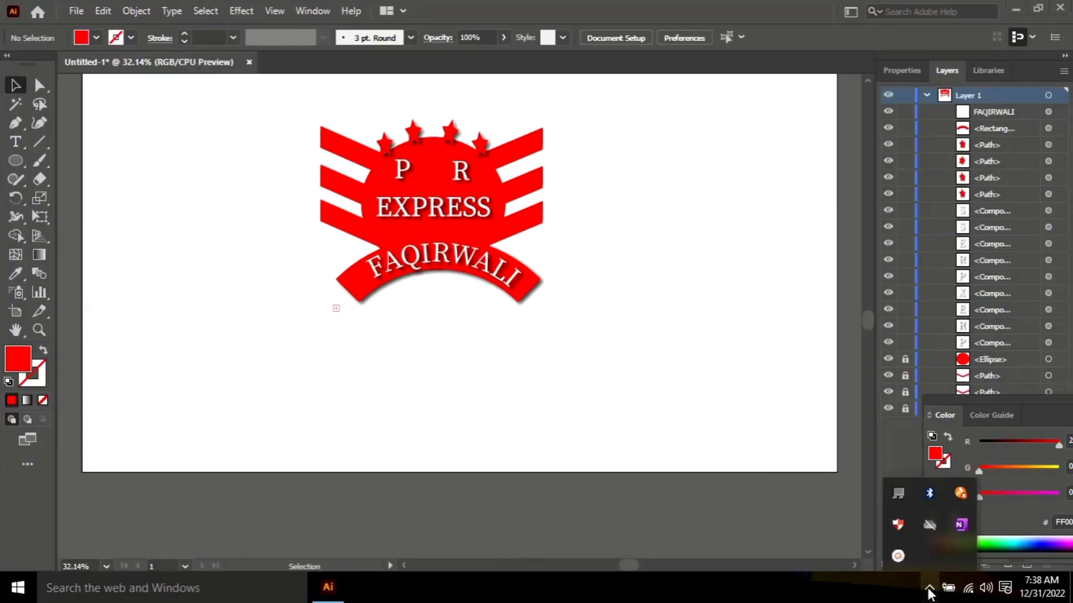
click(899, 555)
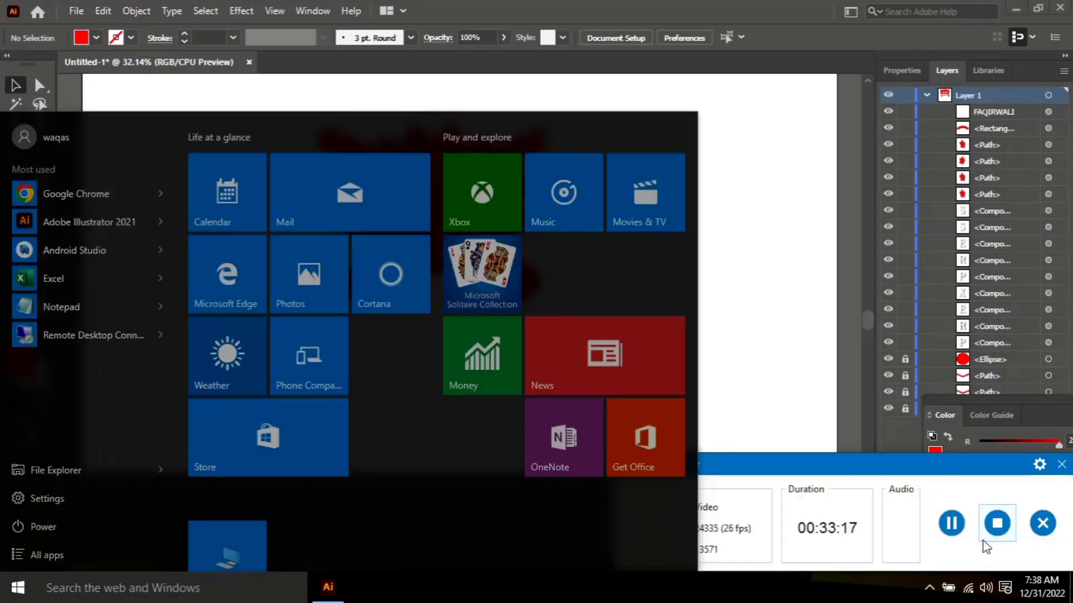